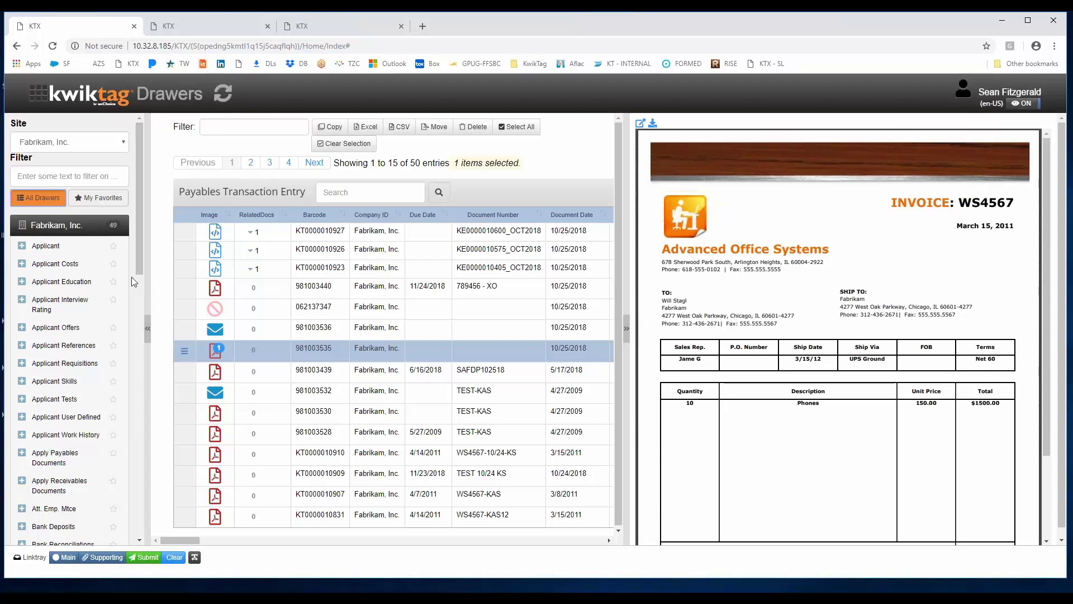
scroll(67, 390, down, 10)
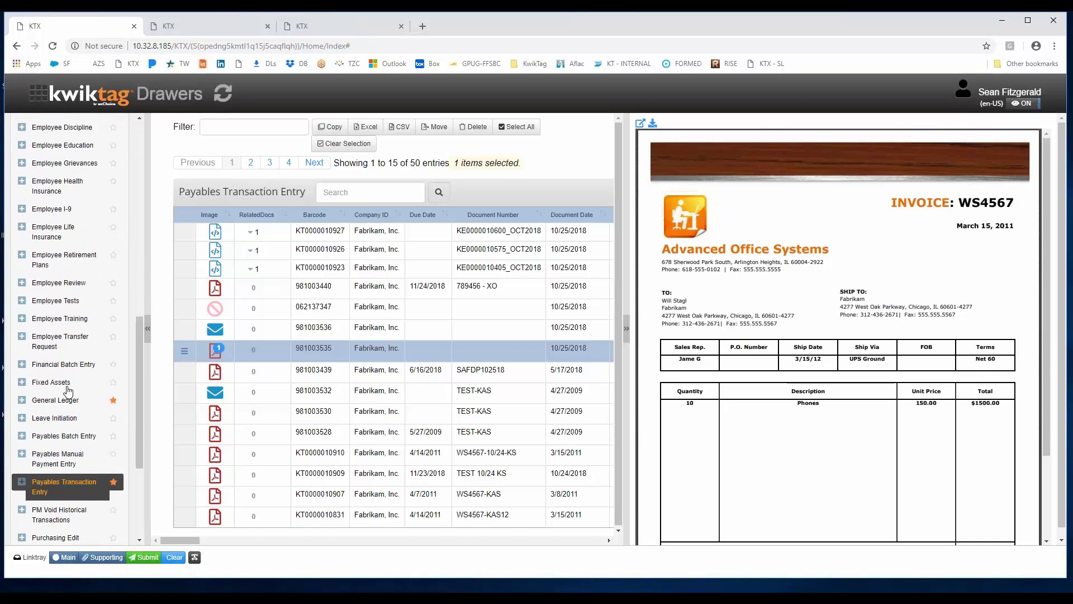
scroll(68, 390, down, 3)
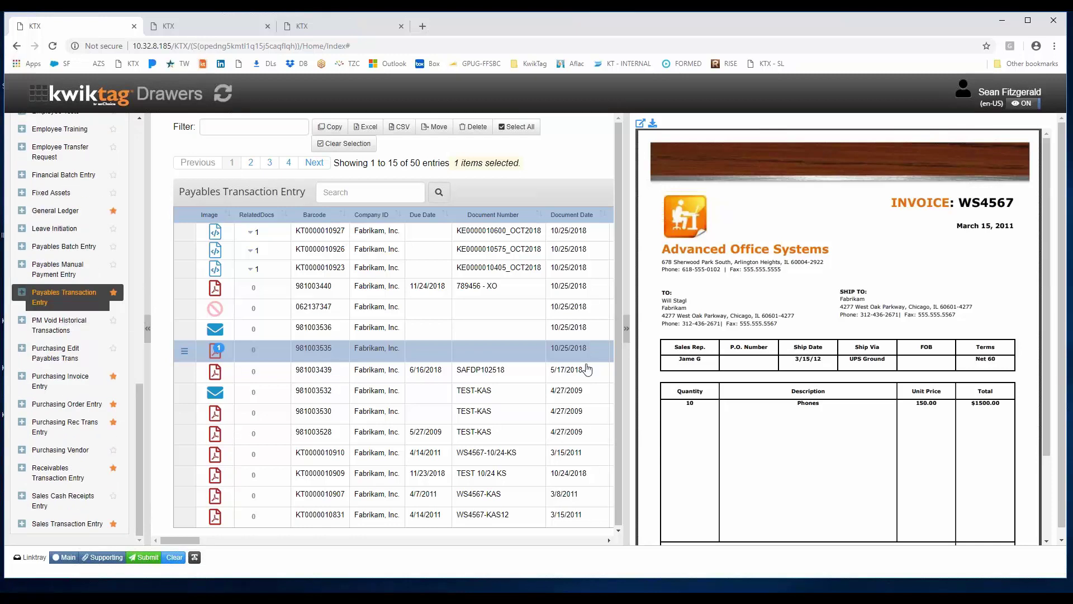
mouse_move(806, 349)
scroll(142, 129, up, 10)
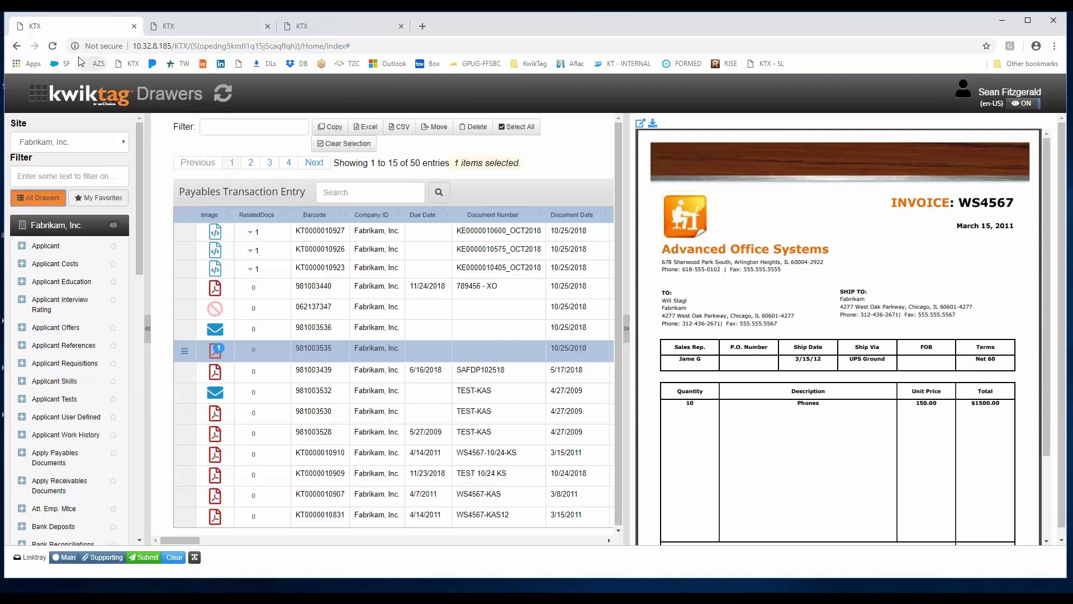
Open KwikExpense in the current session, and bring up the KwikExpense dashboard in the department manager's session.
click(46, 93)
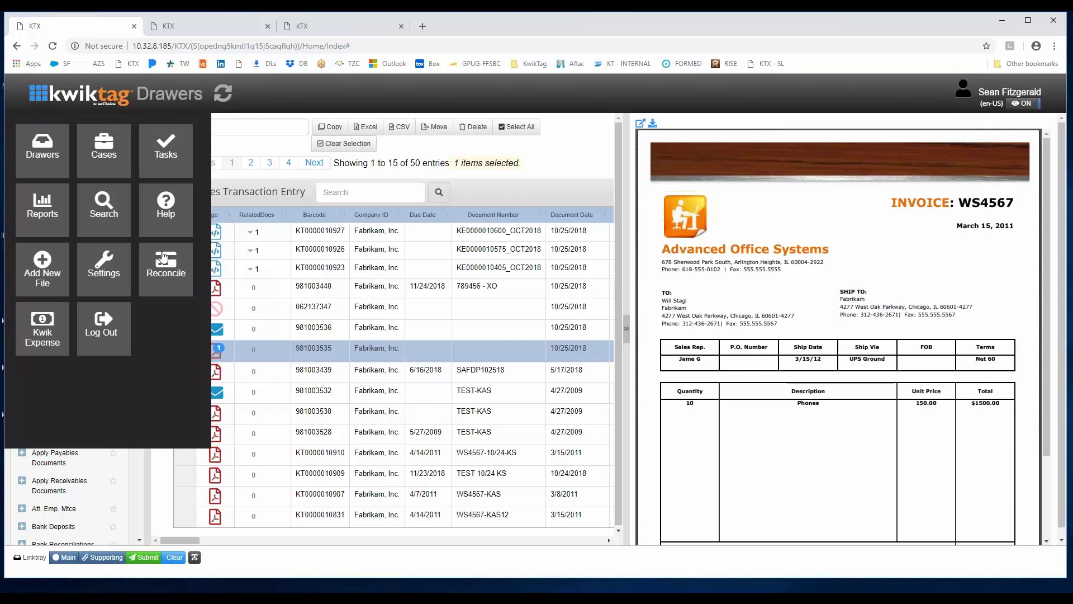
click(44, 334)
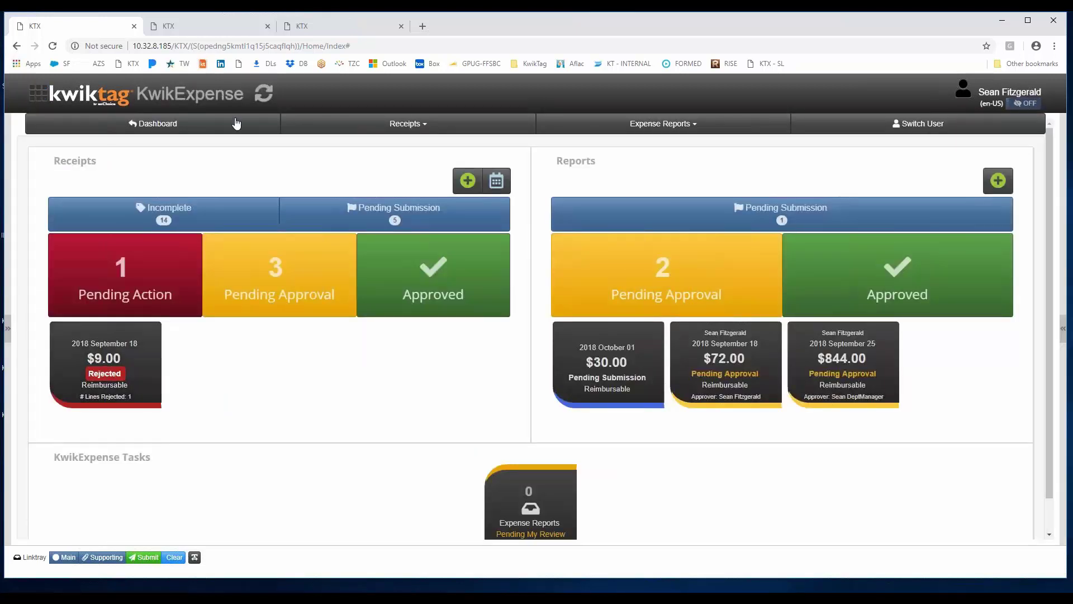
click(194, 31)
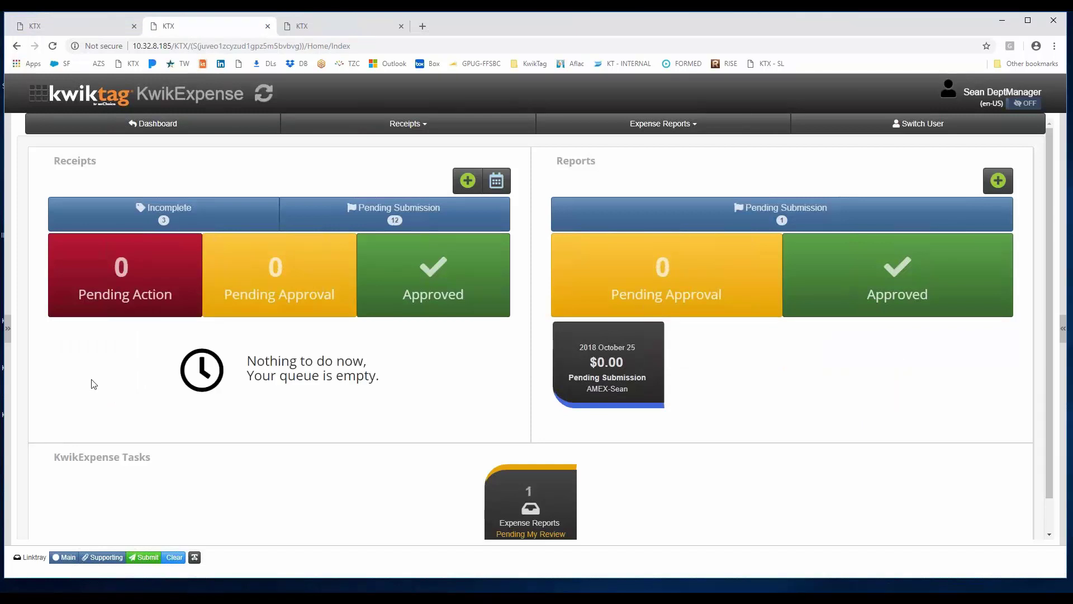
click(40, 97)
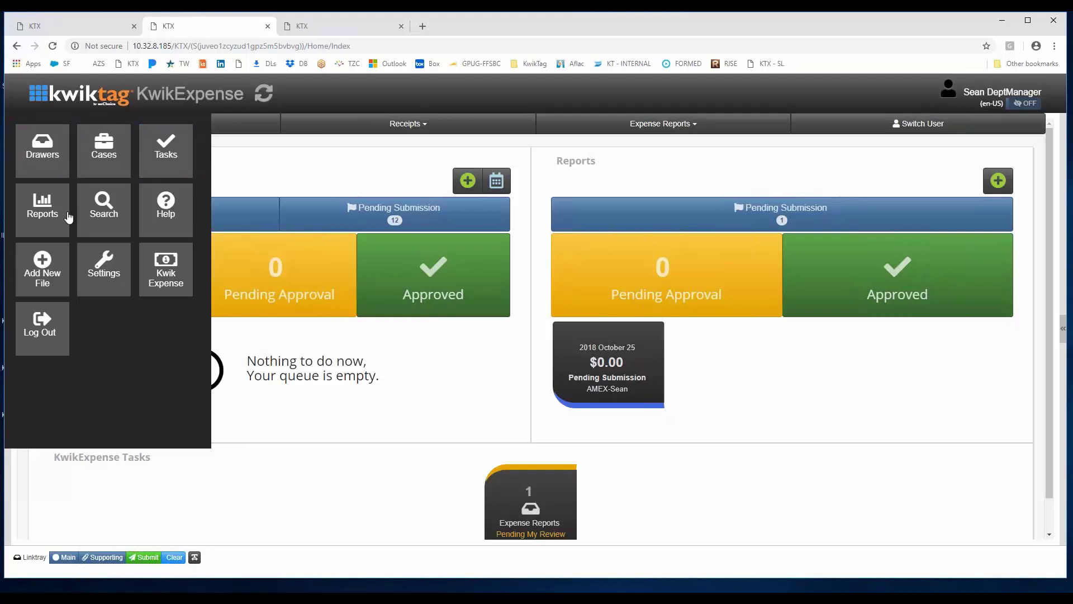
click(166, 268)
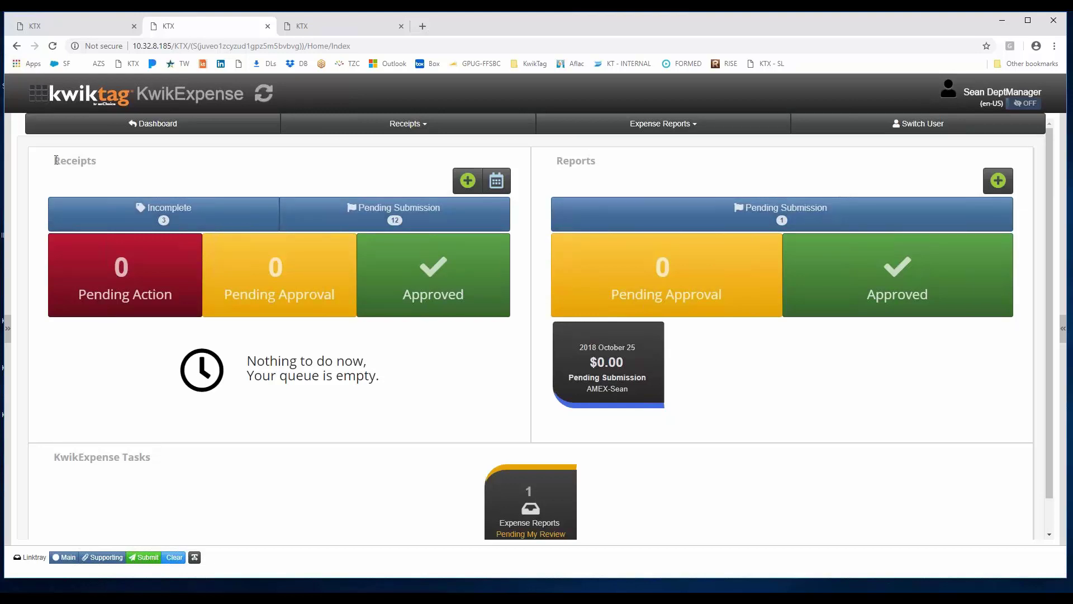
drag(56, 160, 101, 163)
drag(558, 162, 602, 166)
click(109, 168)
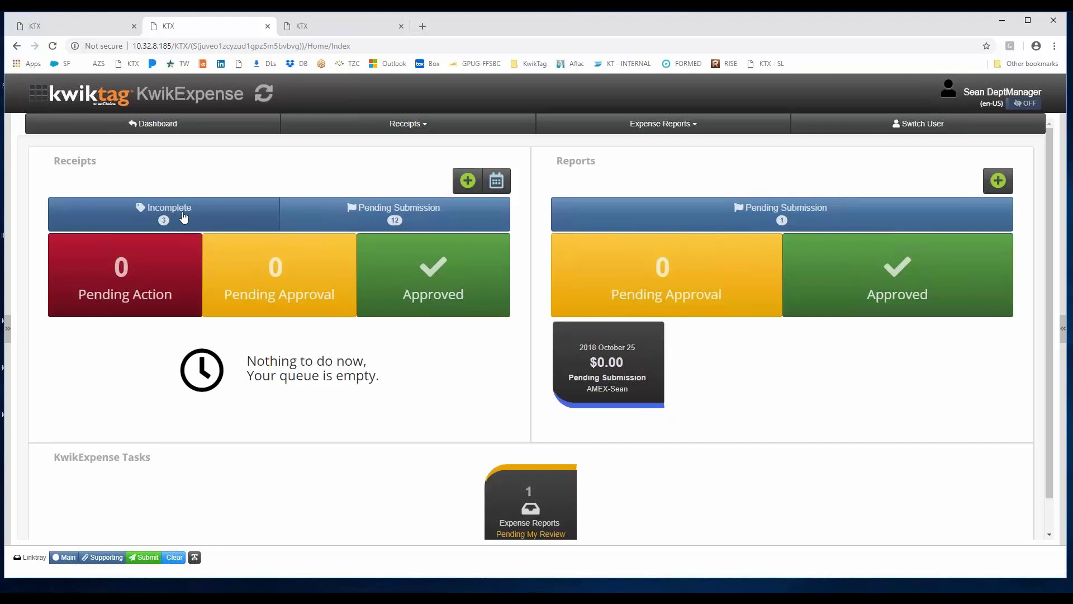
Open the department manager's incomplete receipts and preview the image of each receipt, ending on the restaurant one.
click(164, 217)
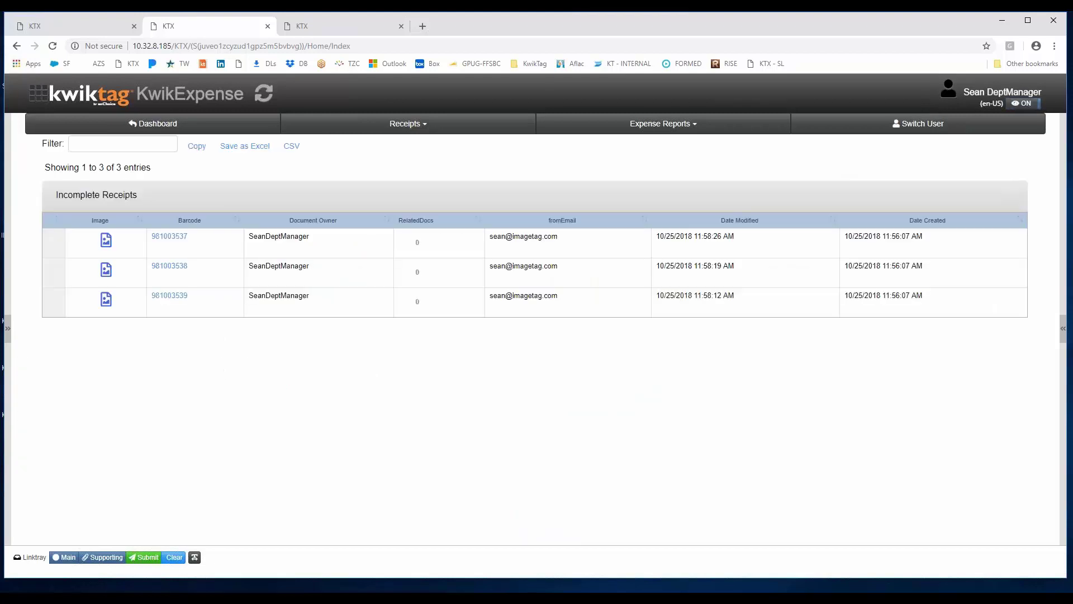
click(355, 251)
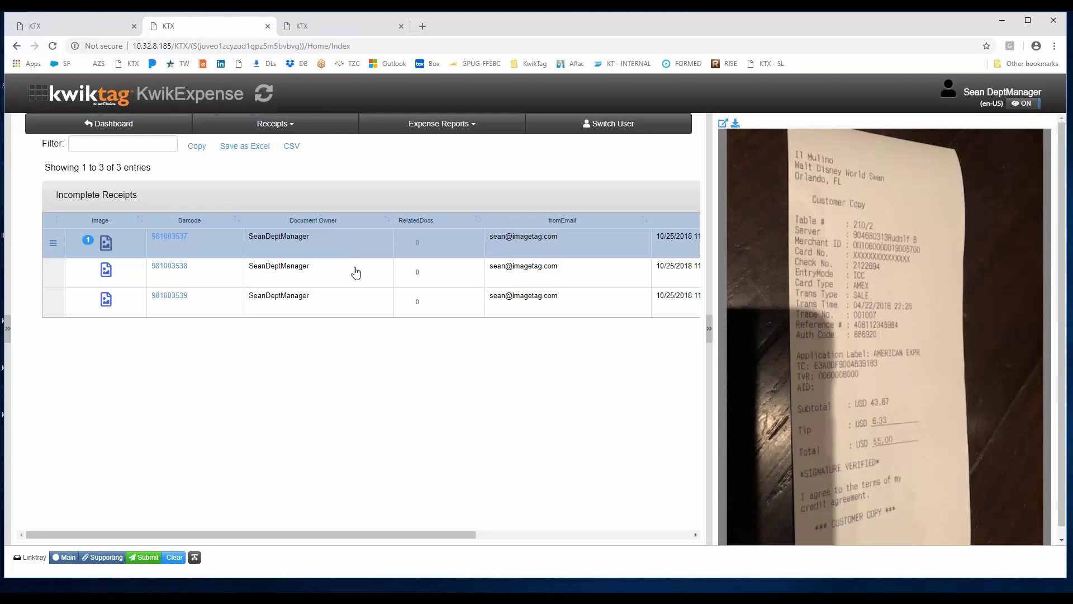
click(357, 273)
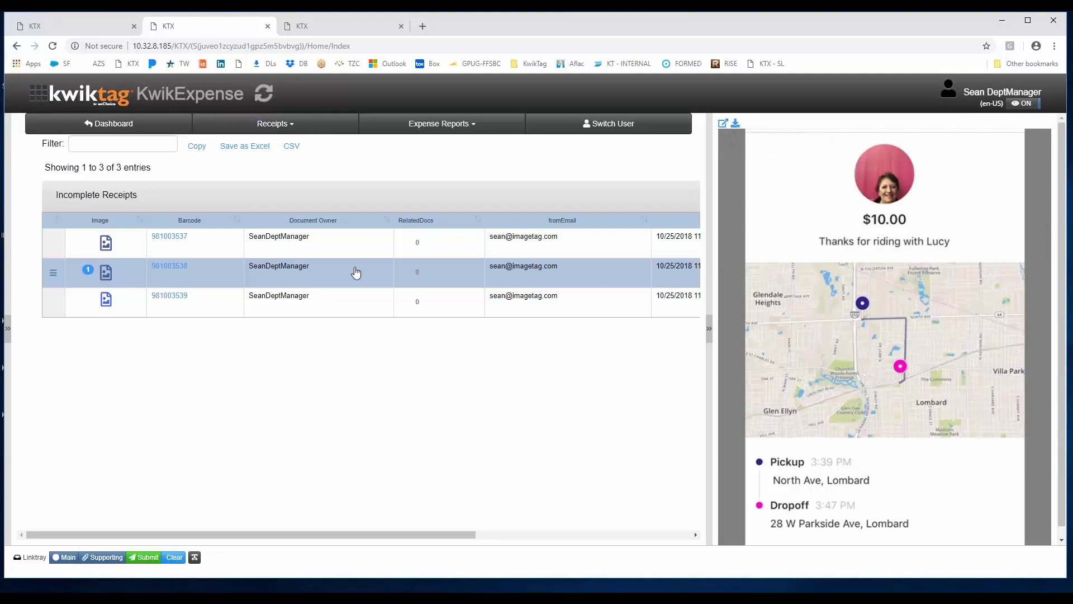
click(215, 306)
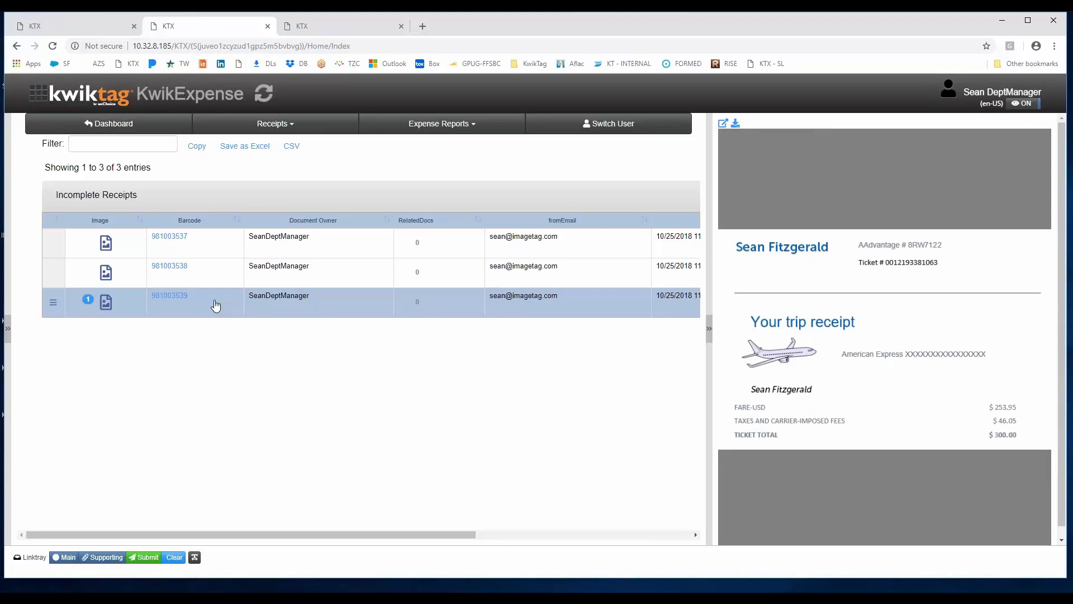
click(208, 250)
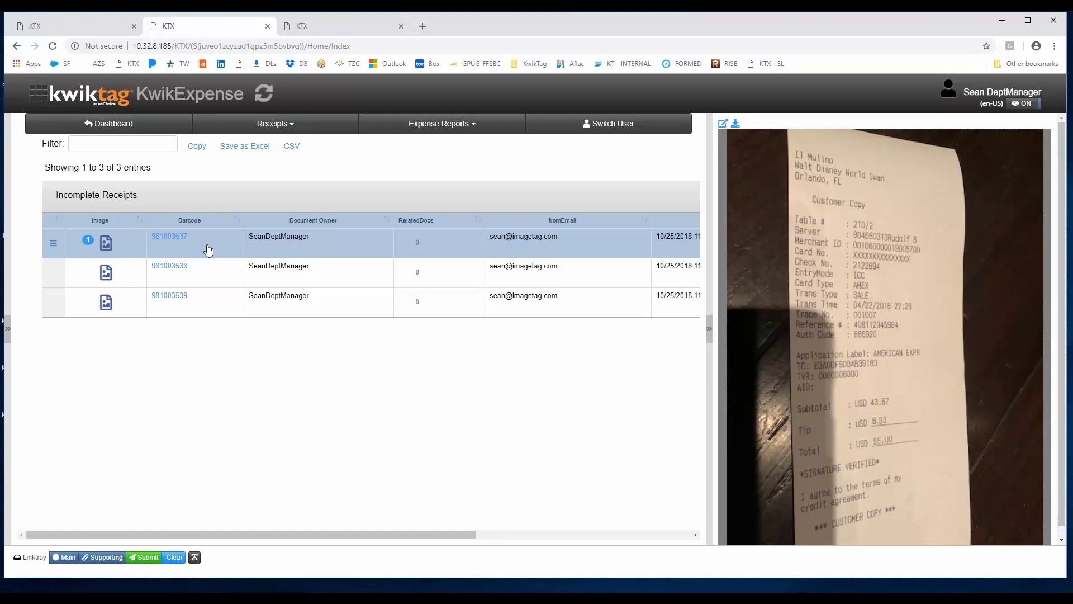
Return to the first KwikTag session, open credit card reconciliation and select the signed-in user's AMEX card.
click(38, 98)
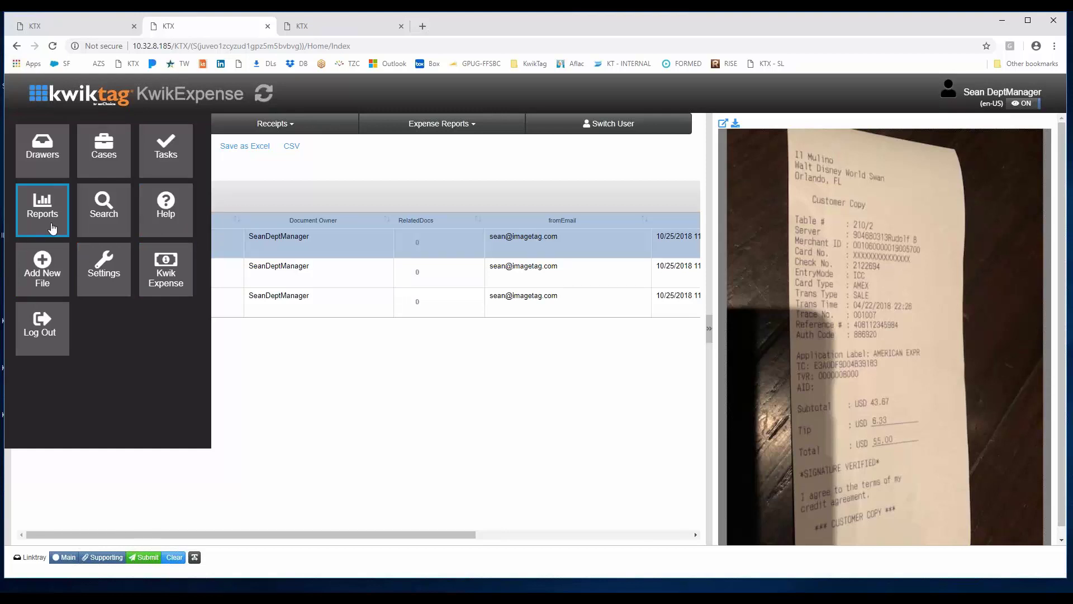
click(64, 29)
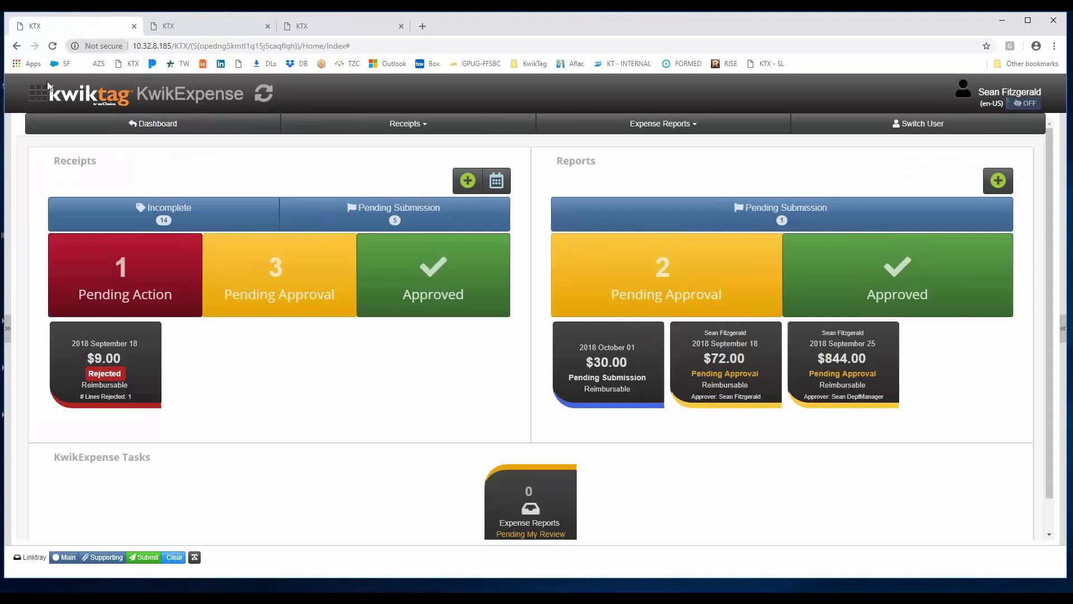
click(35, 98)
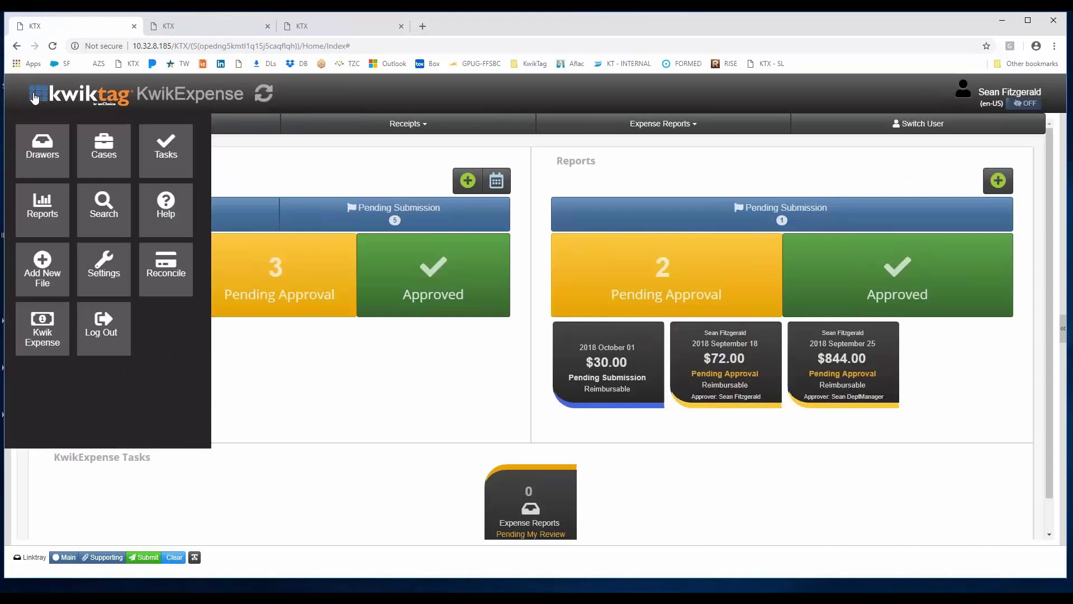
click(167, 275)
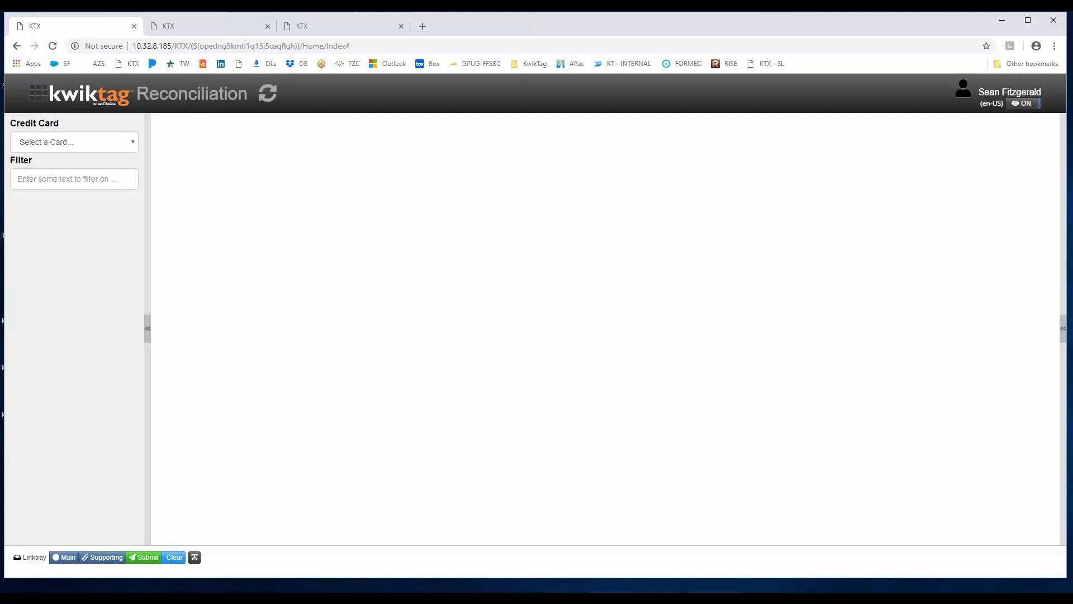
click(134, 146)
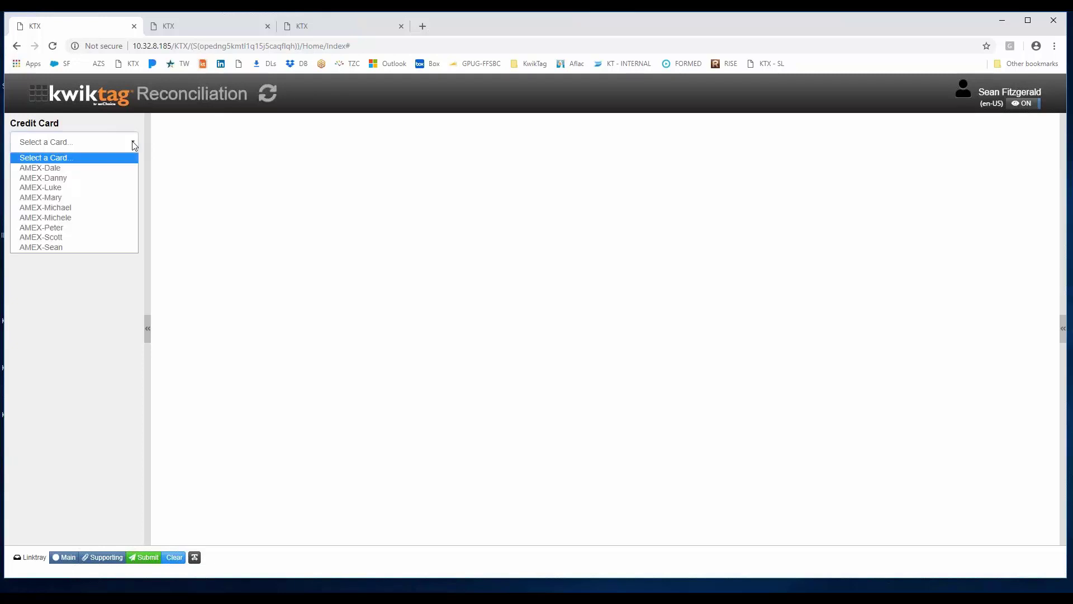
click(67, 248)
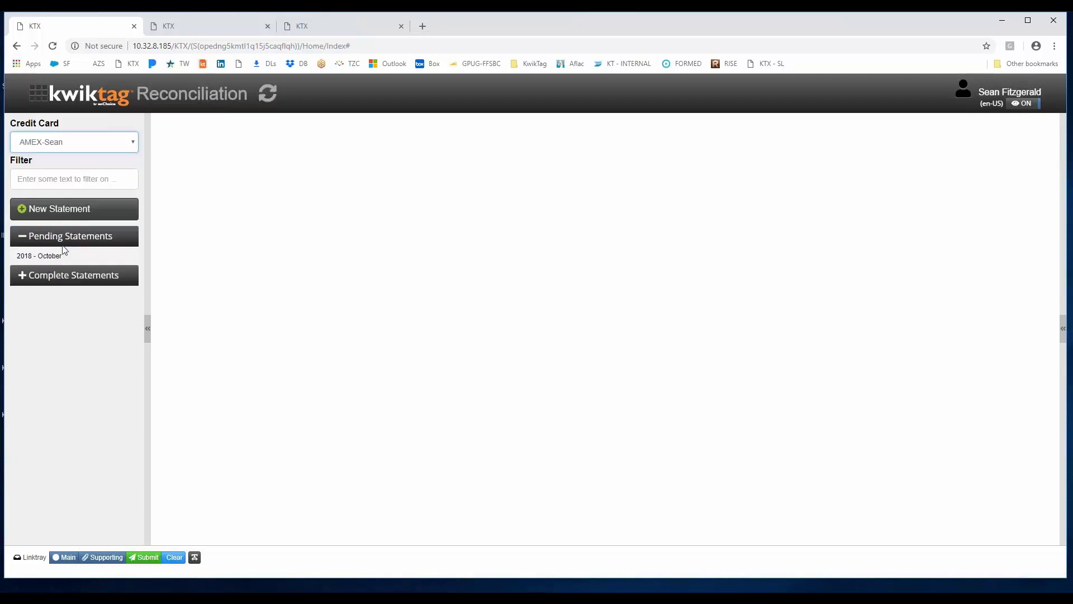
click(22, 210)
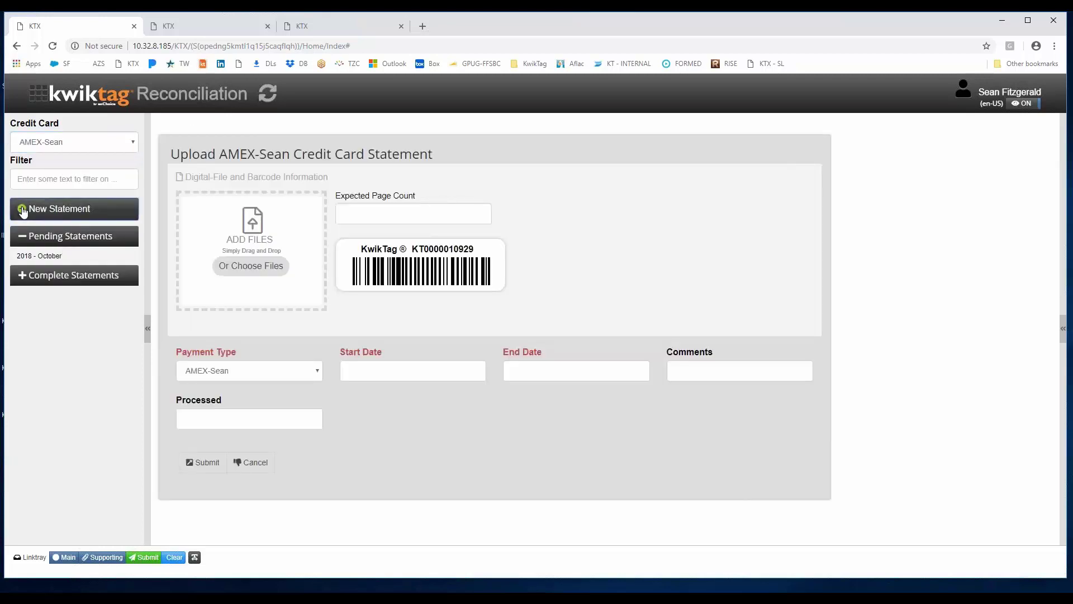
click(257, 266)
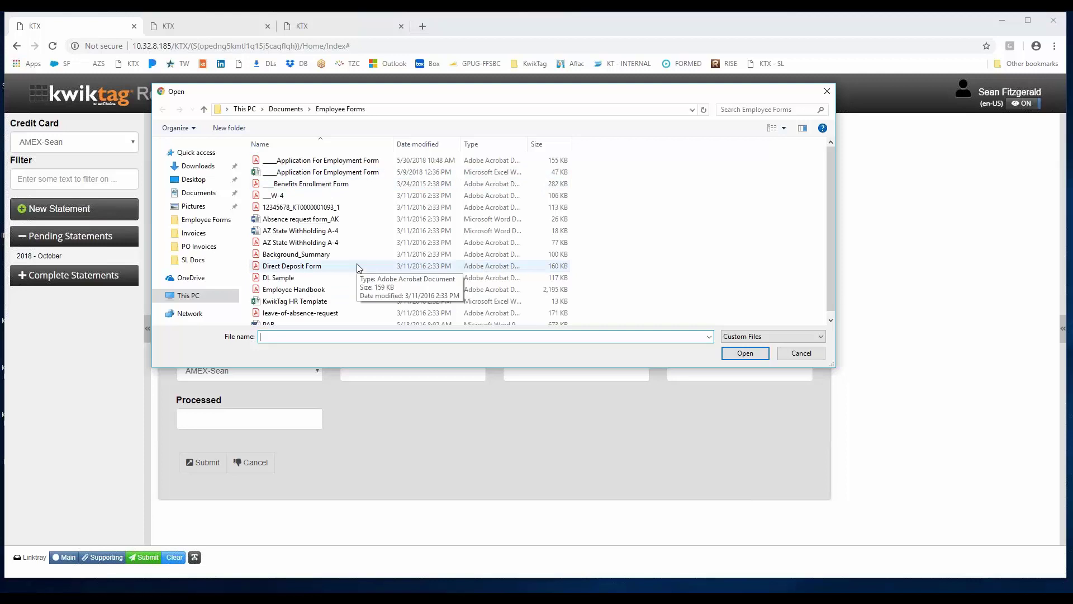
click(803, 355)
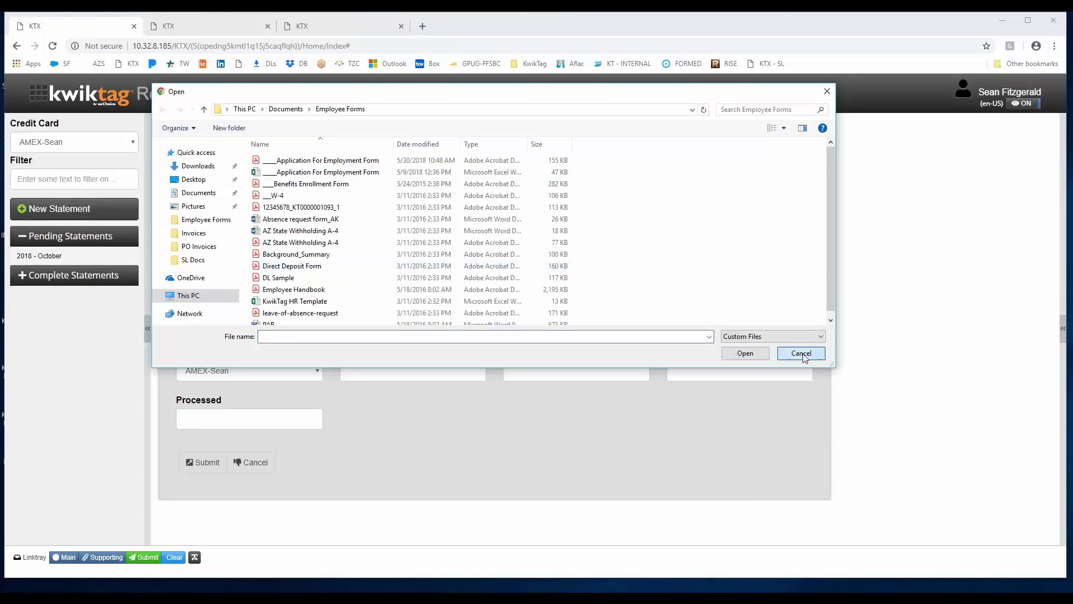
Open the pending 2018 - October statement for the selected AMEX card.
click(53, 258)
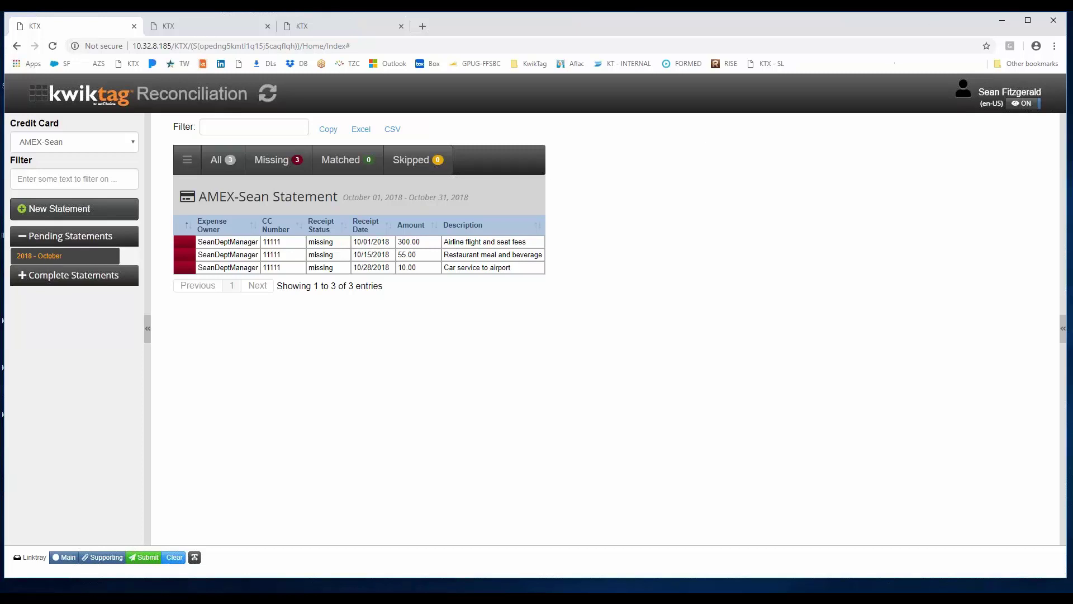
Review the sample KwikTag missing AMEX receipts email saved on the desktop, and return to the reconciliation page in the browser.
click(1003, 22)
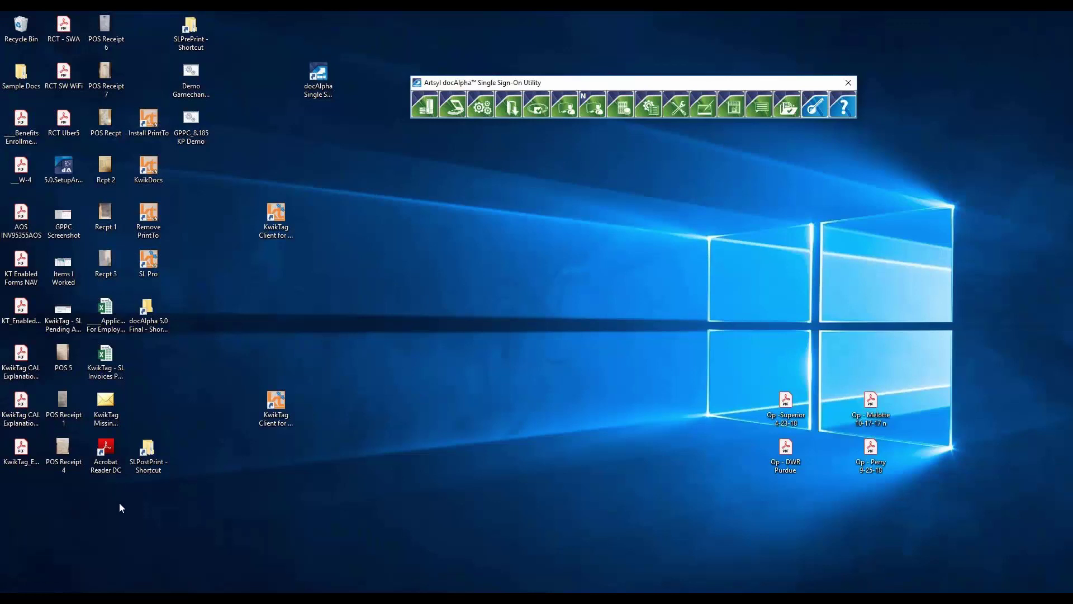
click(177, 394)
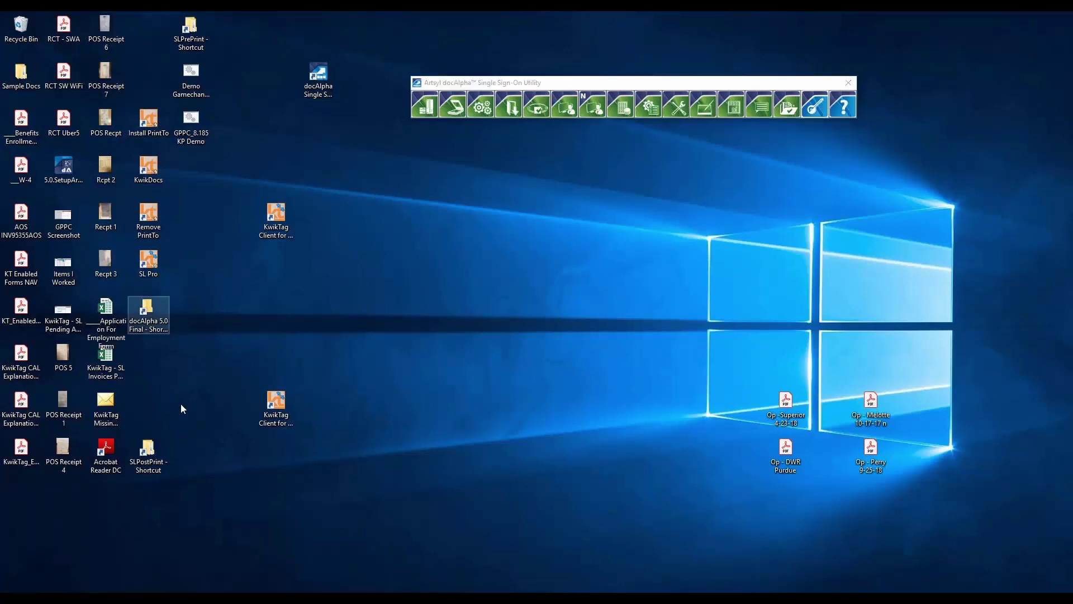
click(109, 412)
double_click(109, 408)
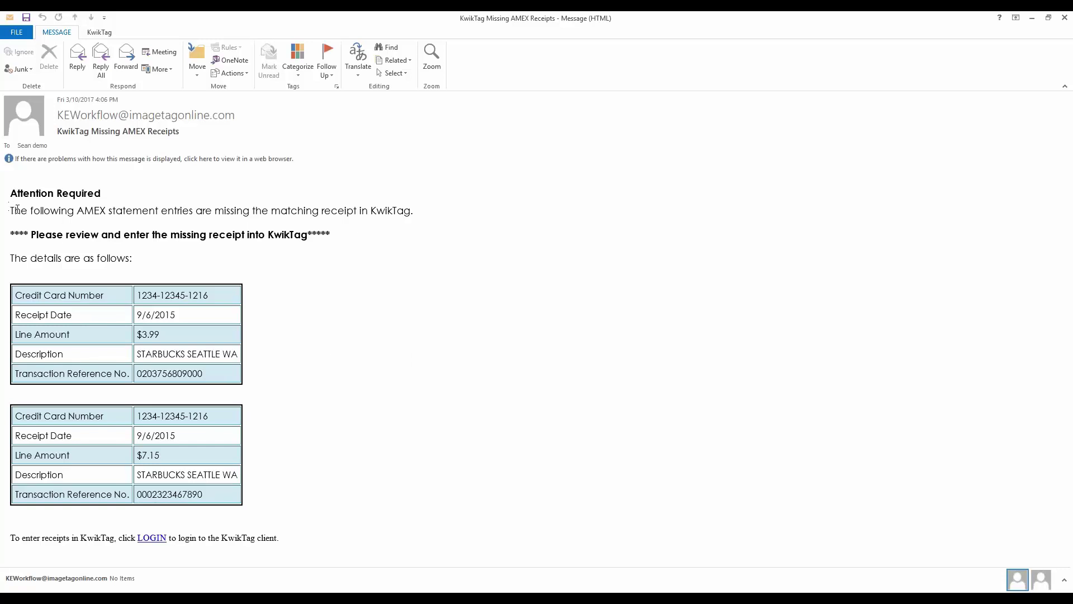
drag(11, 210, 432, 208)
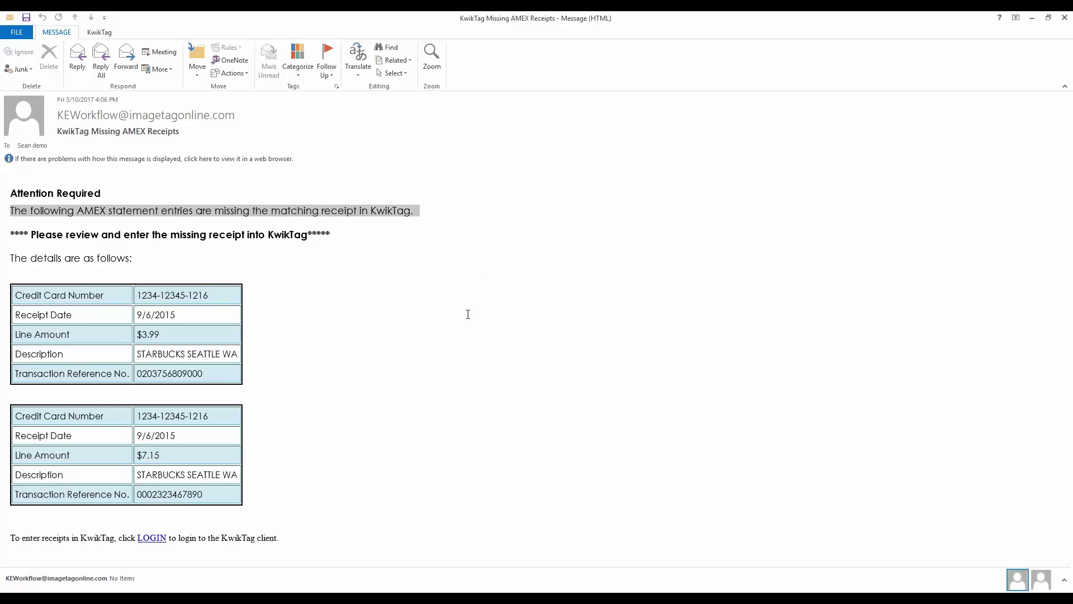
click(1033, 19)
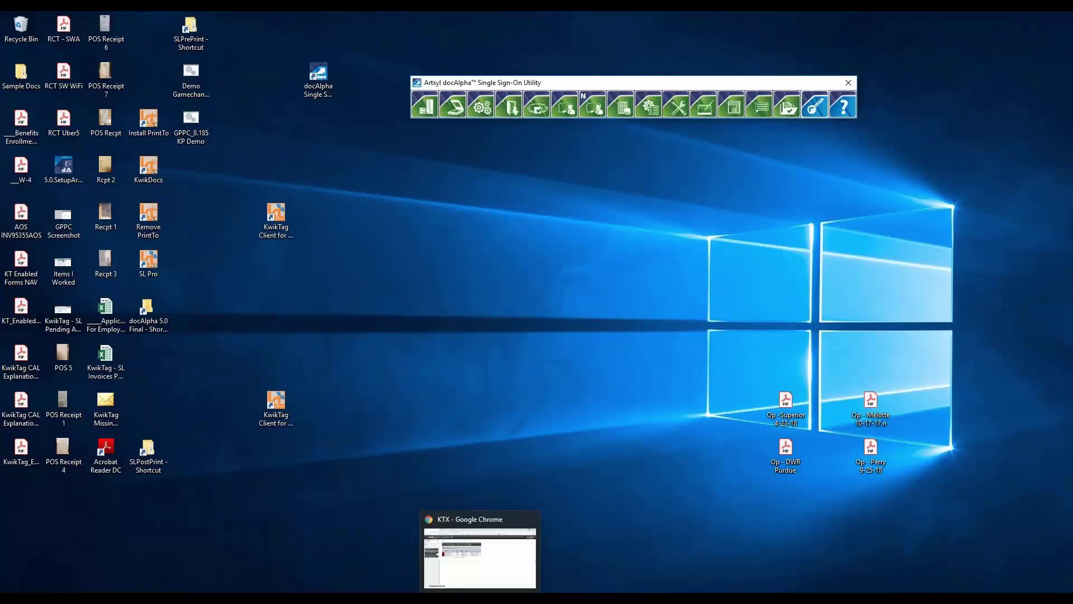
click(496, 579)
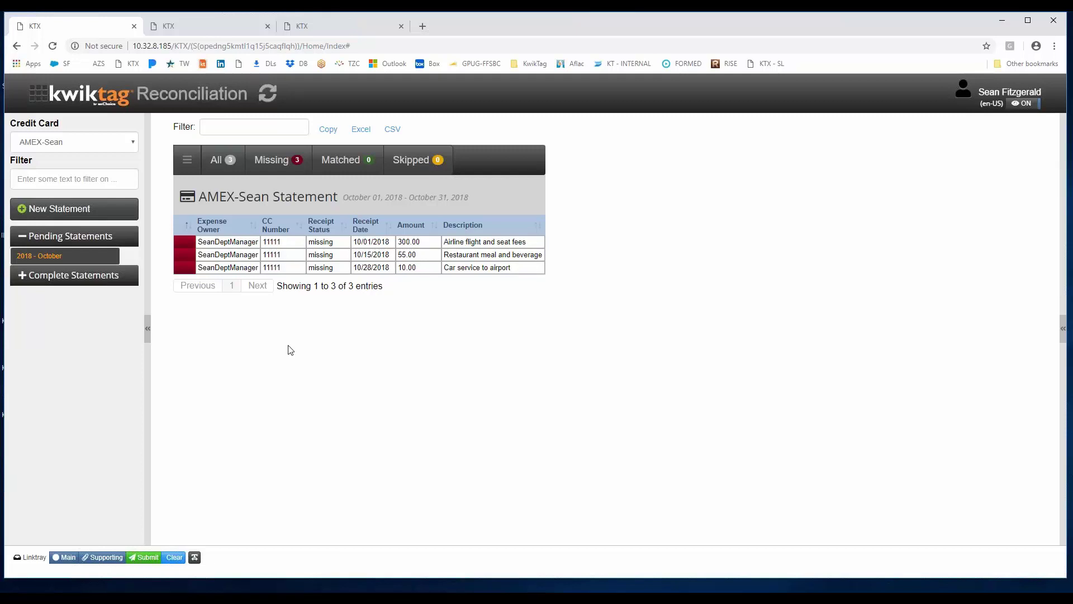
Send the missing receipts notification for the October AMEX statement and view the email it delivers.
click(189, 161)
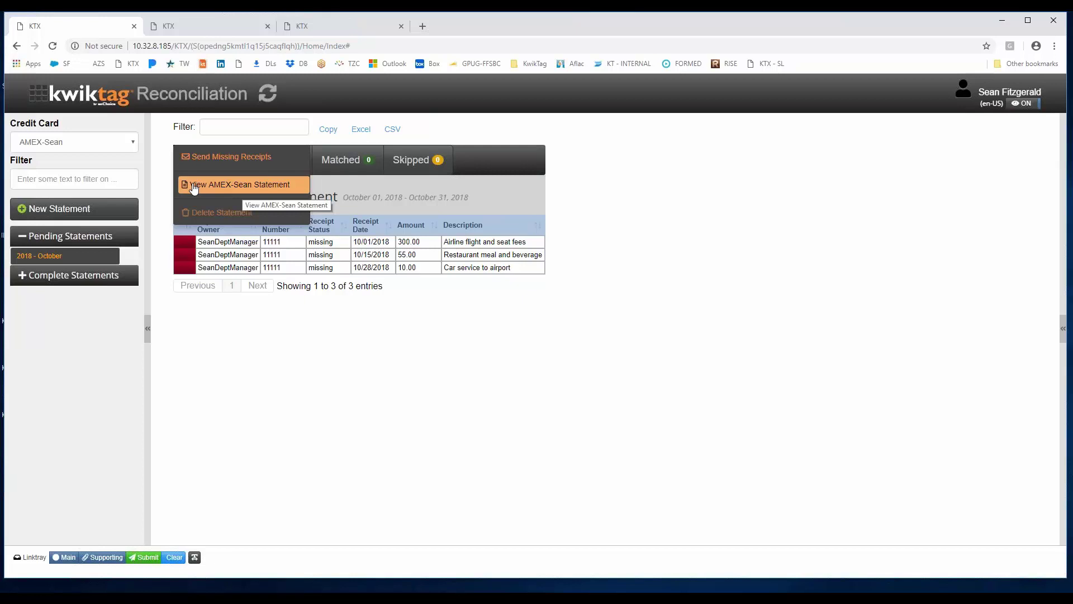
click(246, 159)
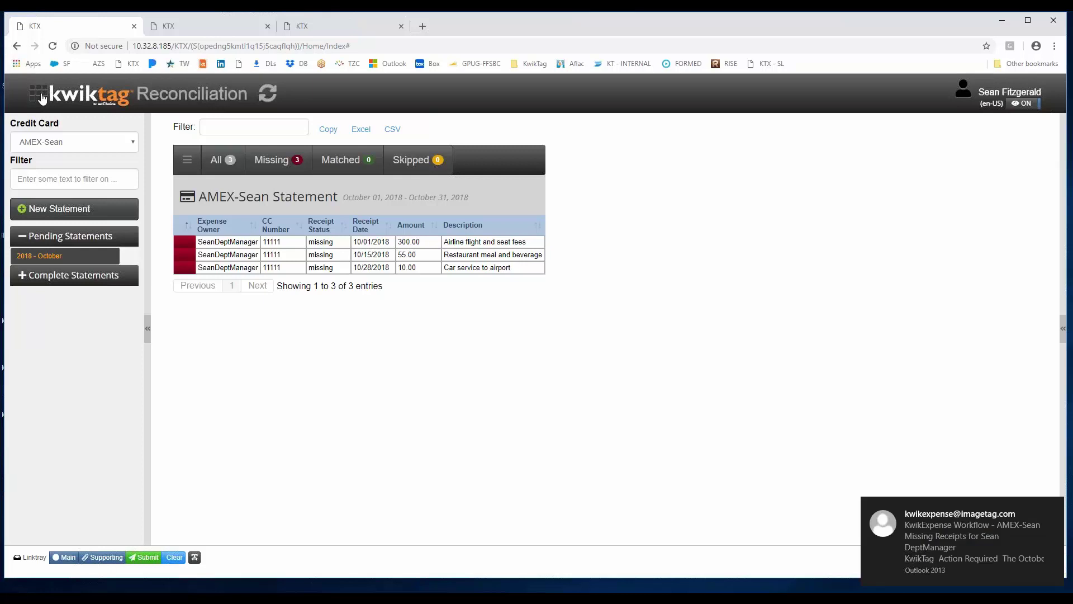
click(957, 537)
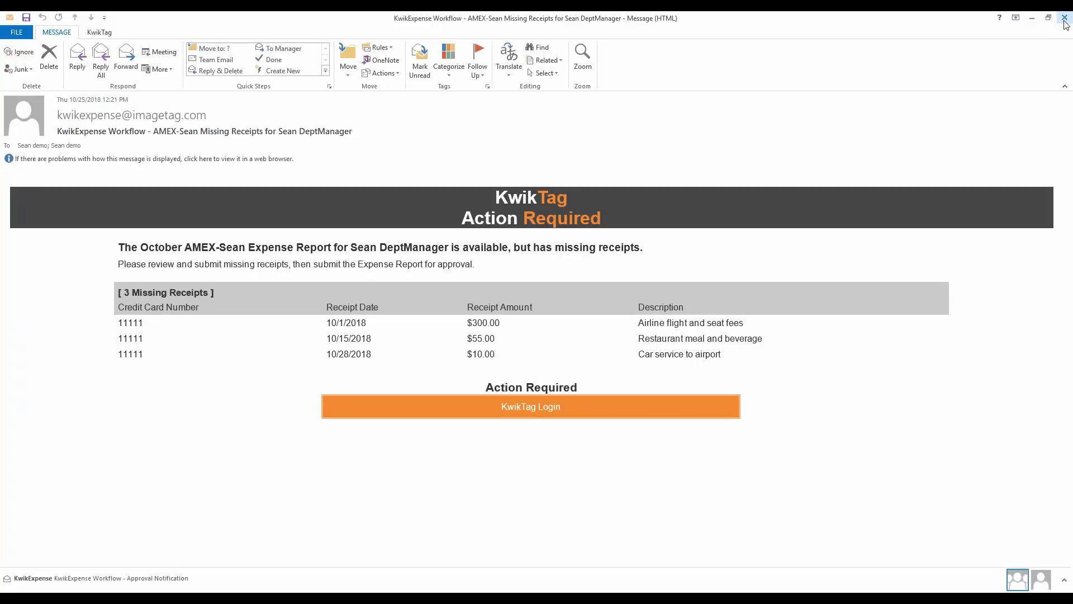
click(1029, 17)
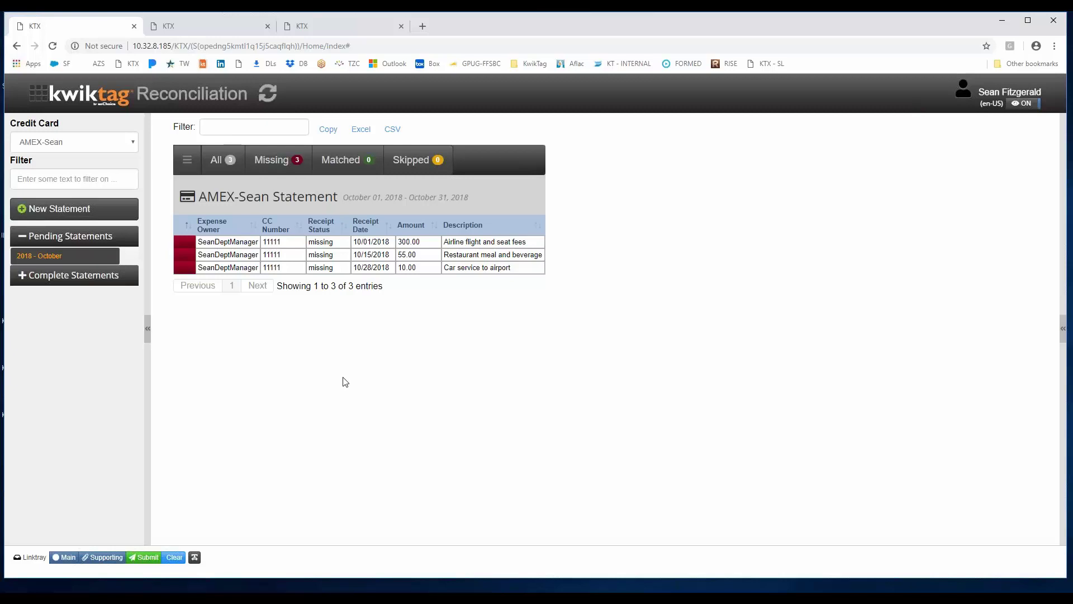
Open the KwikExpense dashboard in the first KwikTag session, and return to the department manager's incomplete receipts in the second session.
click(37, 98)
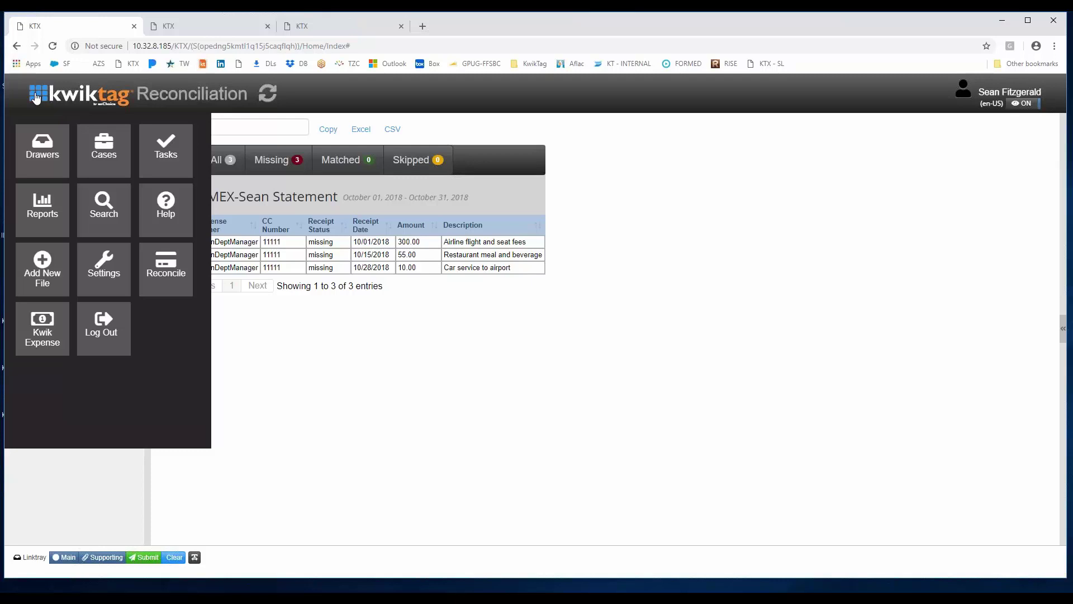
click(49, 332)
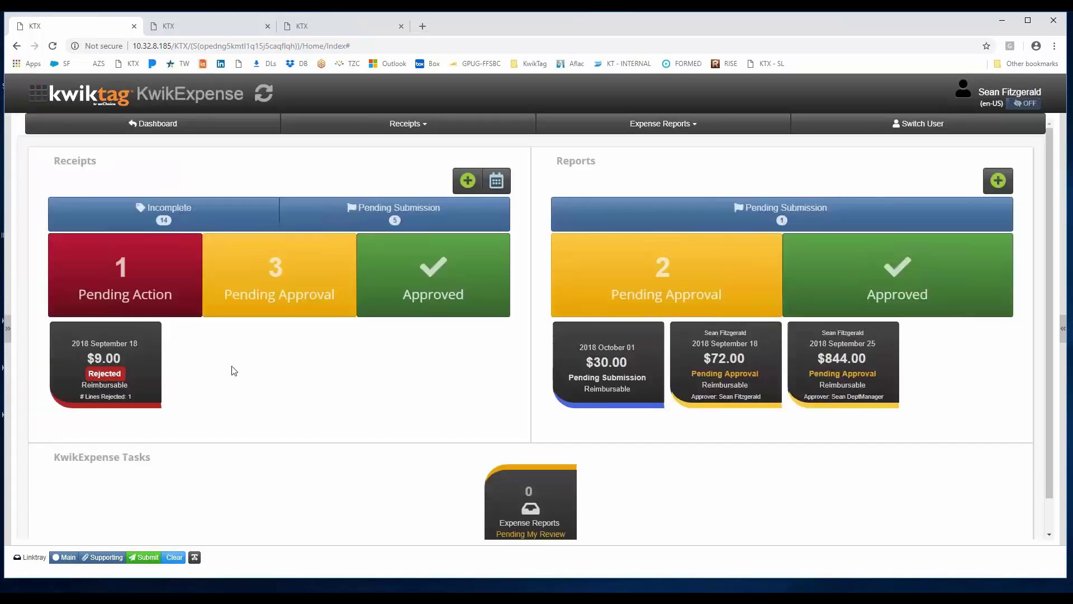
click(197, 26)
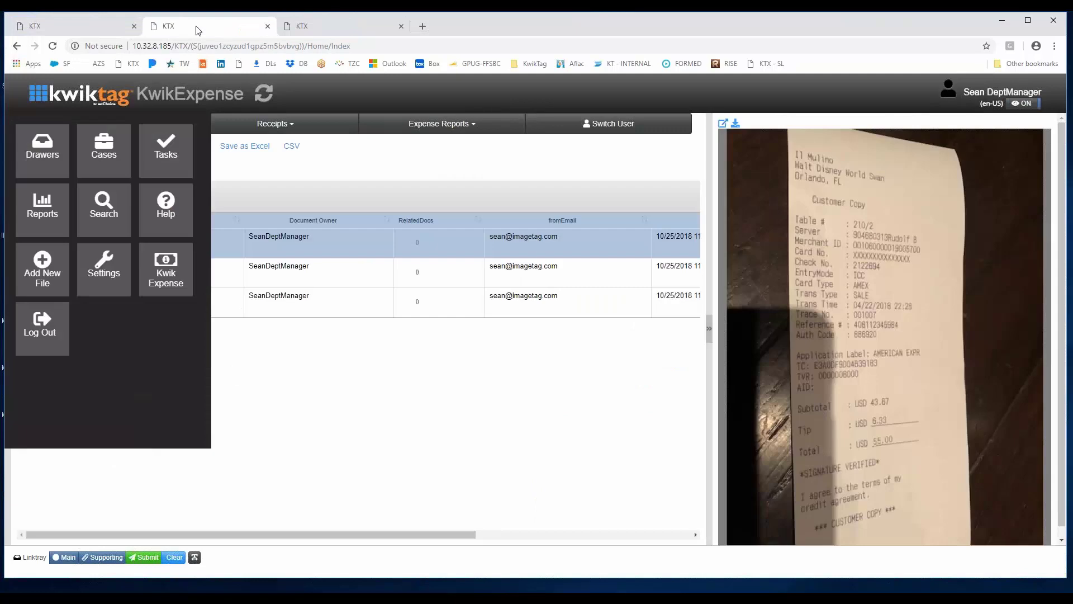
click(298, 397)
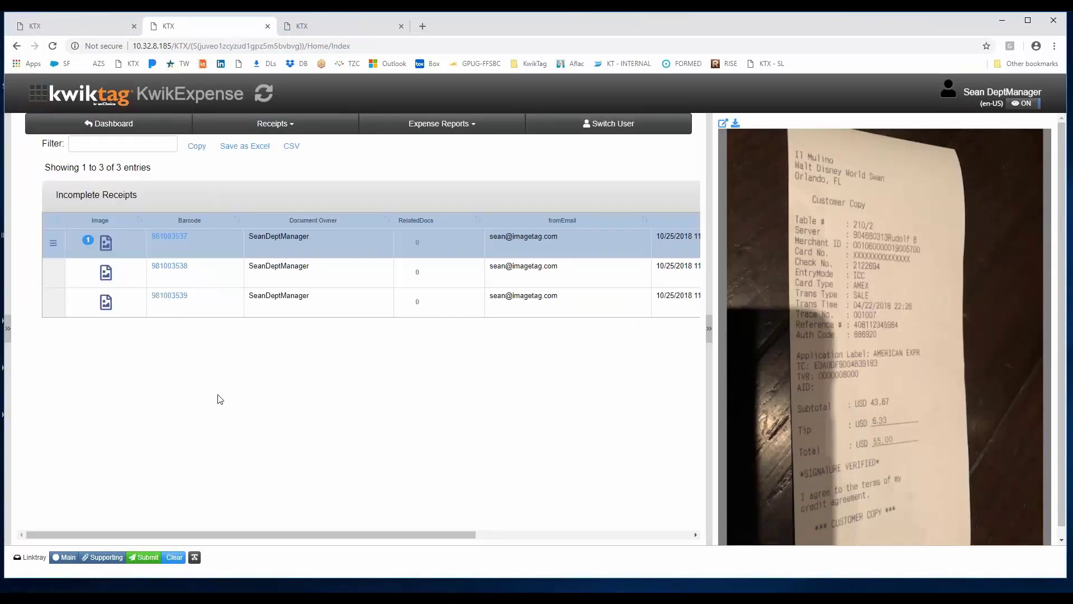
Start adding data to the restaurant receipt, paid by the AMEX card, and match it to the 10/15/2018 restaurant charge of 55.
click(53, 243)
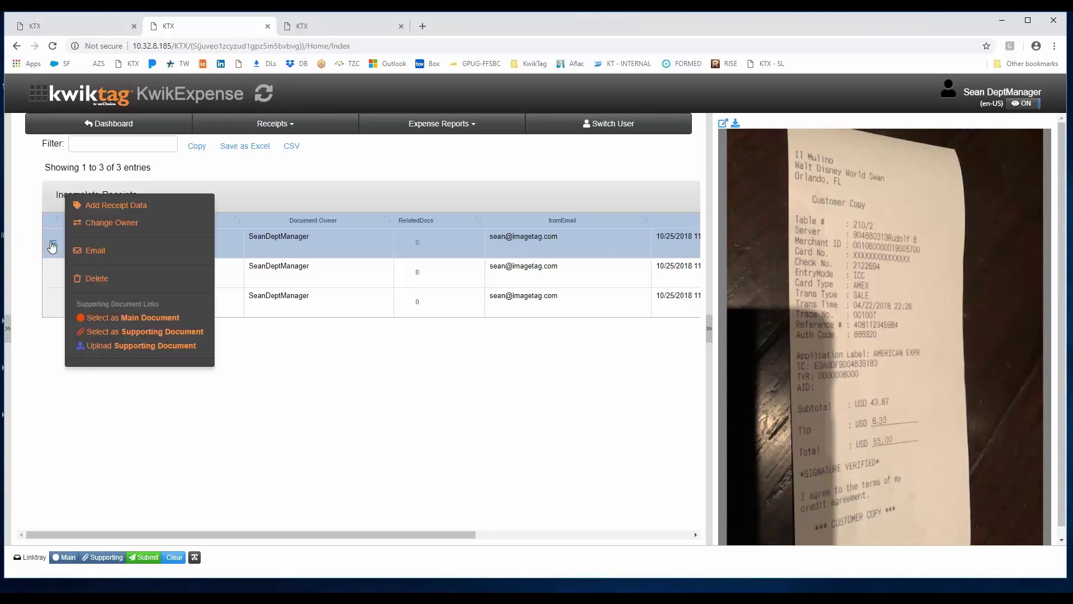
click(134, 207)
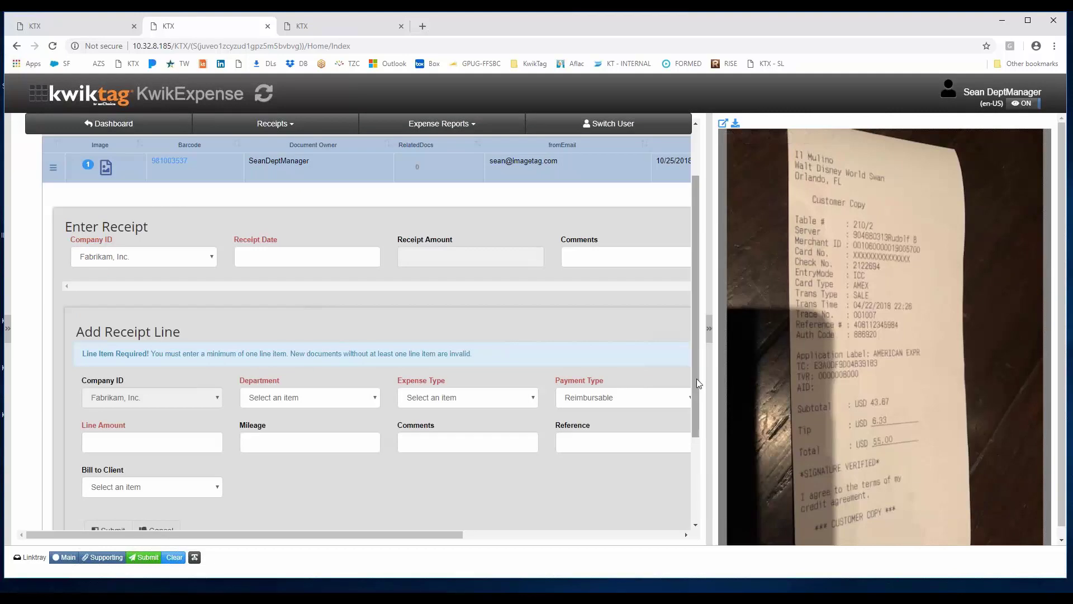
drag(709, 376, 737, 375)
click(691, 398)
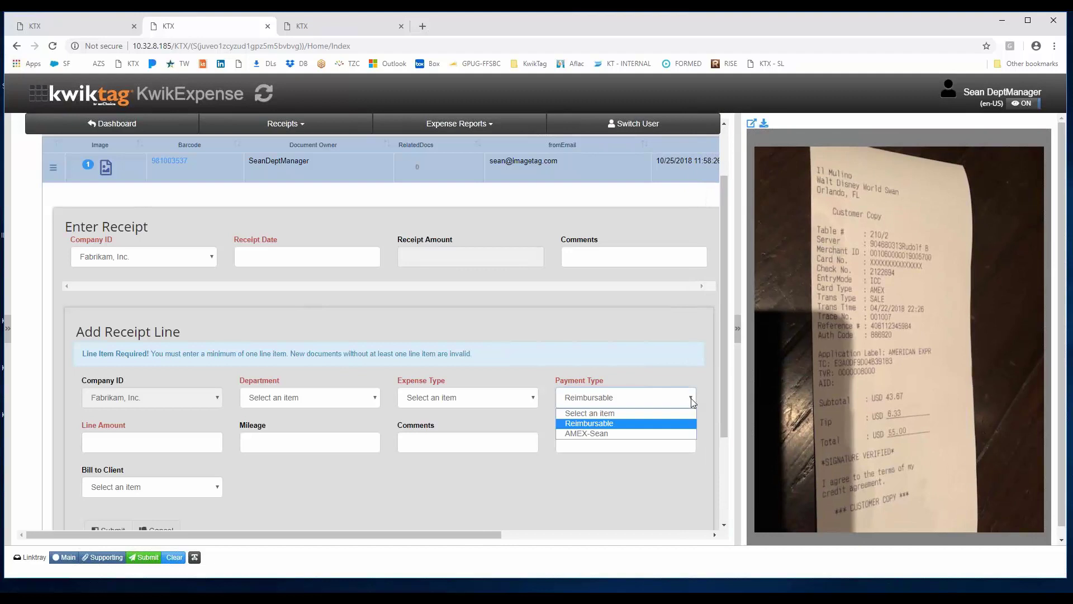
click(592, 434)
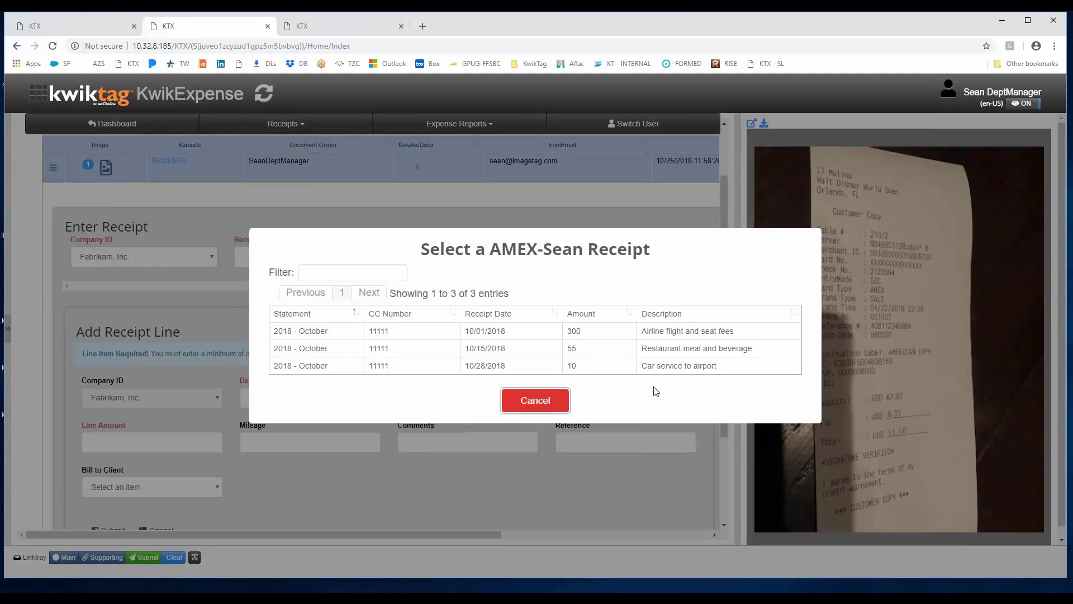
click(586, 349)
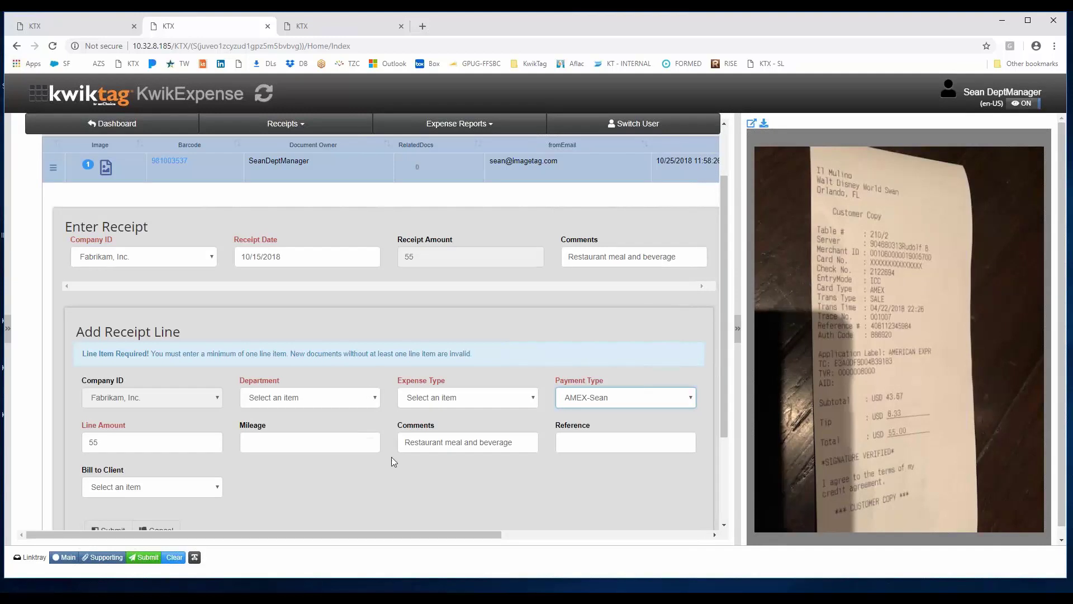
Set the restaurant receipt line's department to Sales and its expense type to Meals.
scroll(402, 457, down, 3)
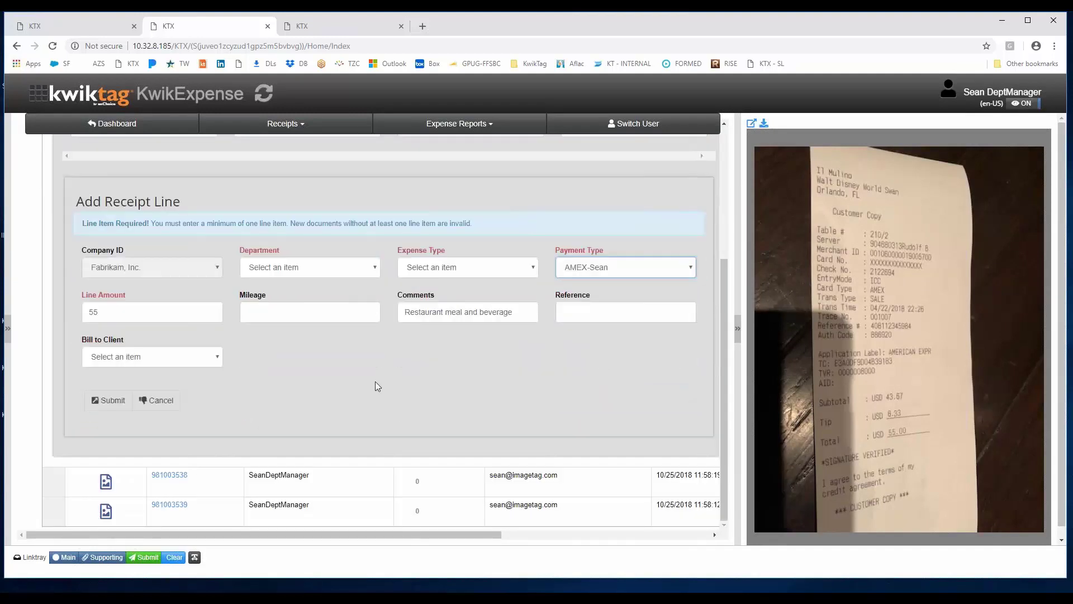
scroll(377, 386, up, 1)
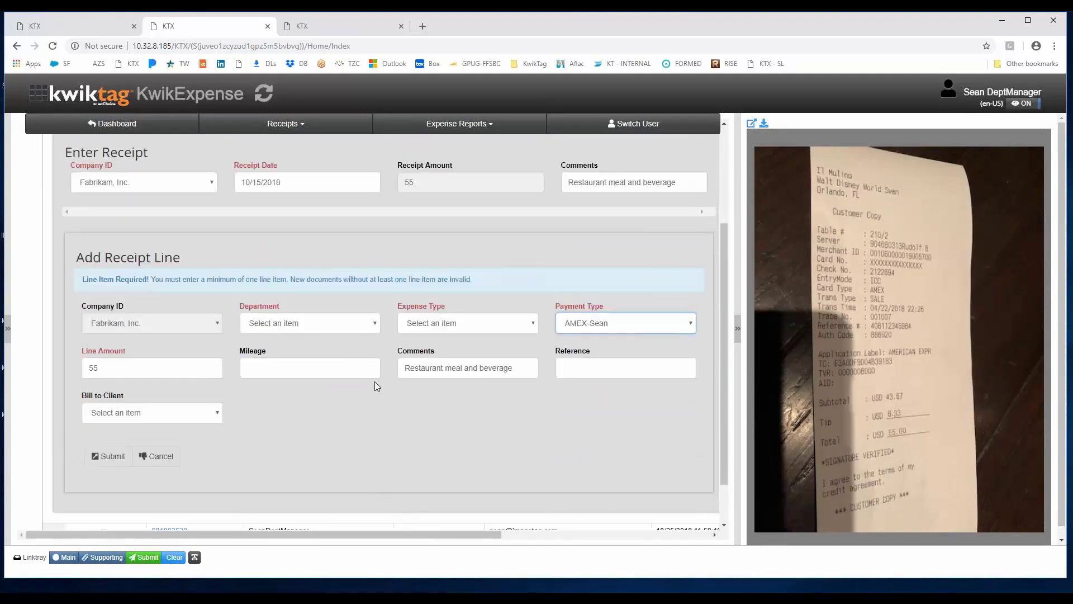
click(377, 327)
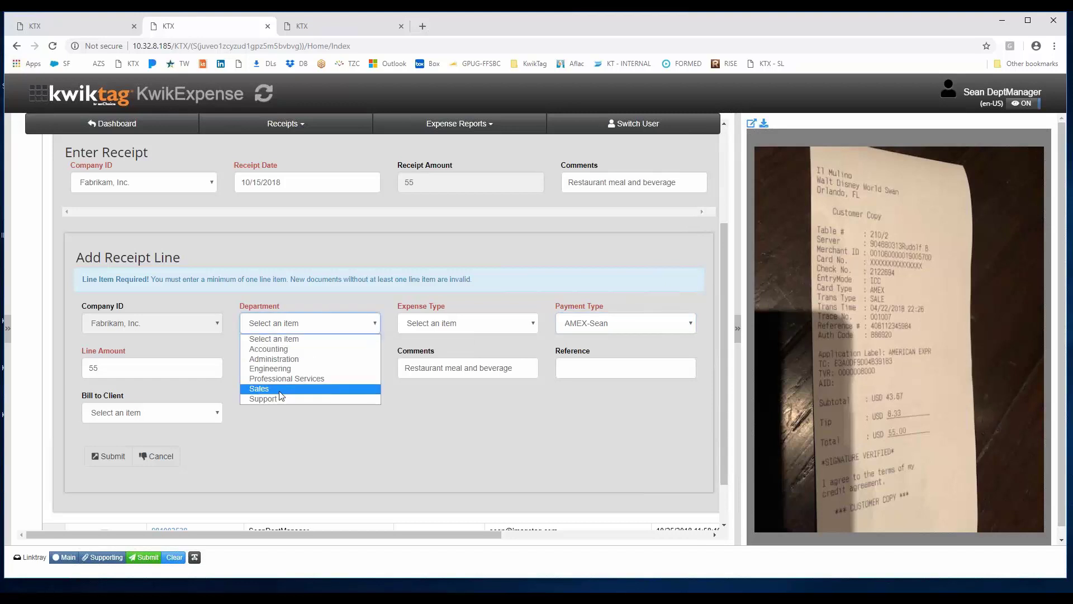
click(260, 389)
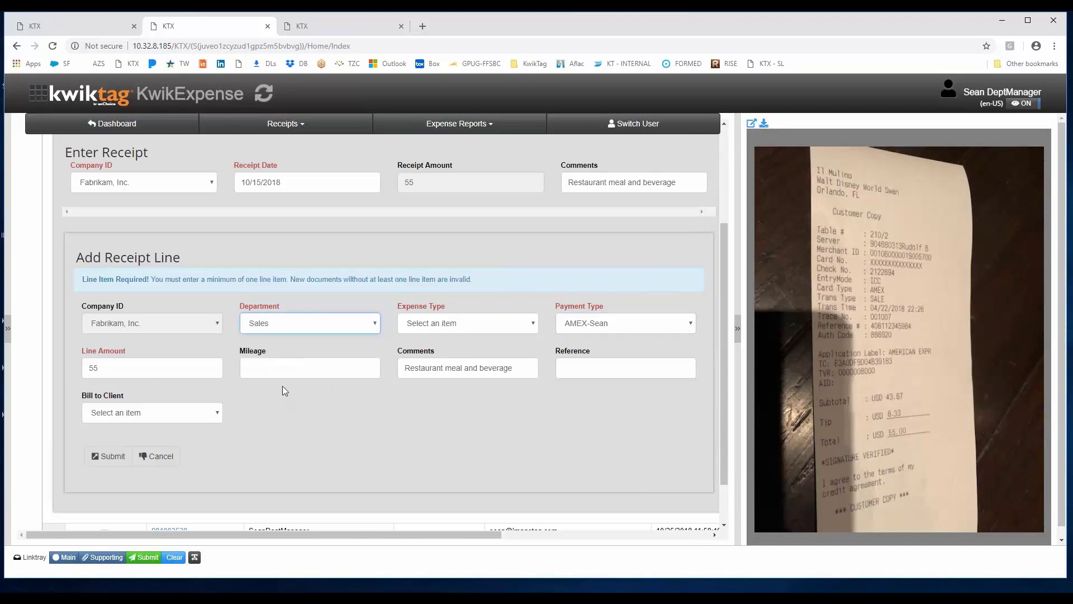
click(534, 323)
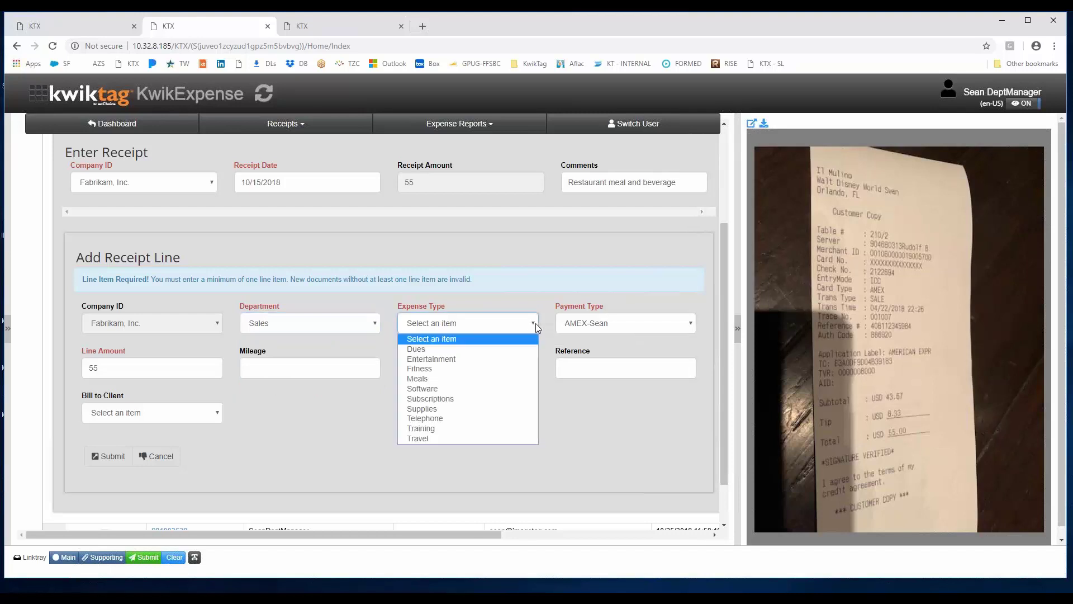
click(427, 380)
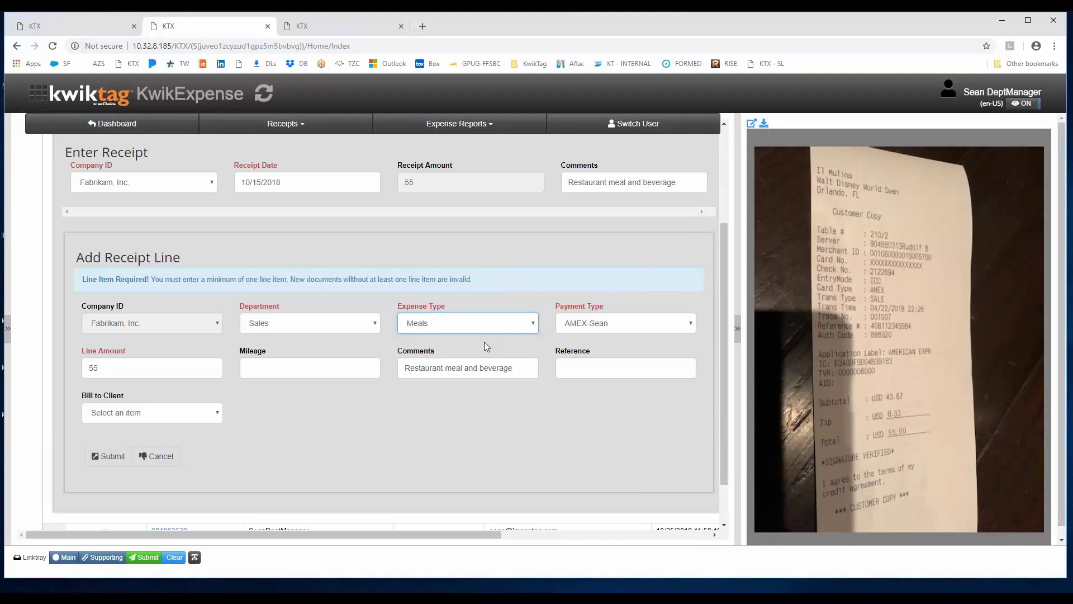
Review and submit the restaurant receipt line, and submit the completed restaurant receipt.
click(367, 458)
scroll(118, 425, down, 1)
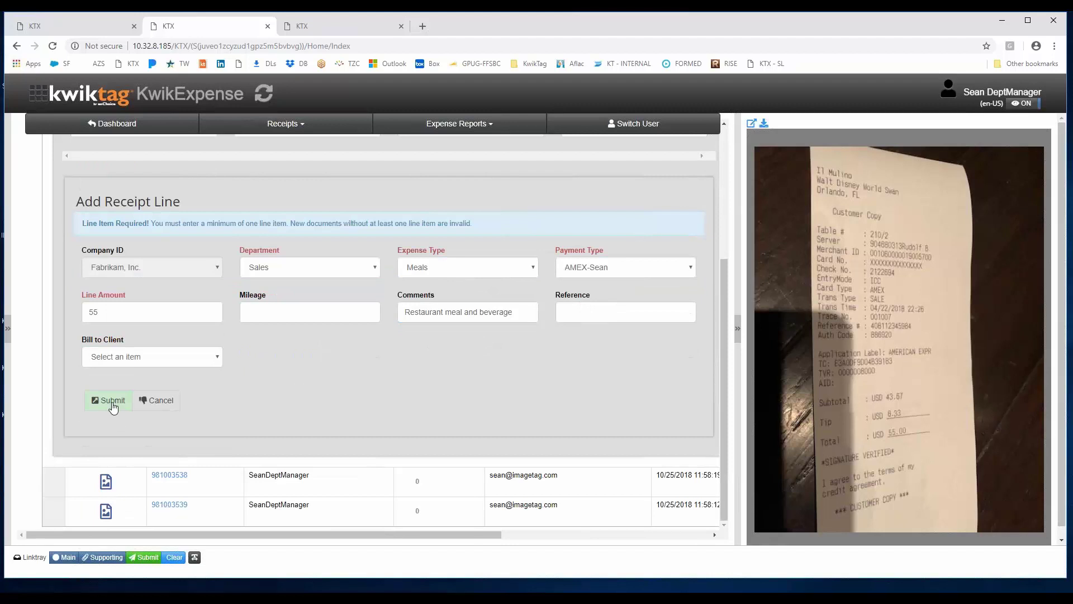
scroll(273, 382, up, 2)
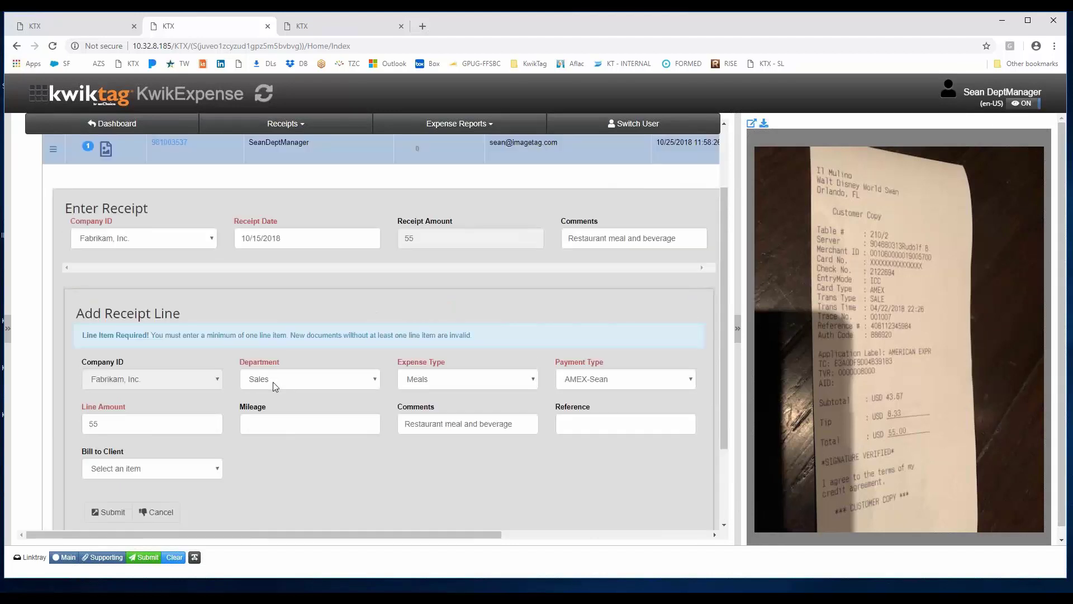
scroll(272, 381, up, 1)
scroll(273, 385, down, 3)
click(108, 413)
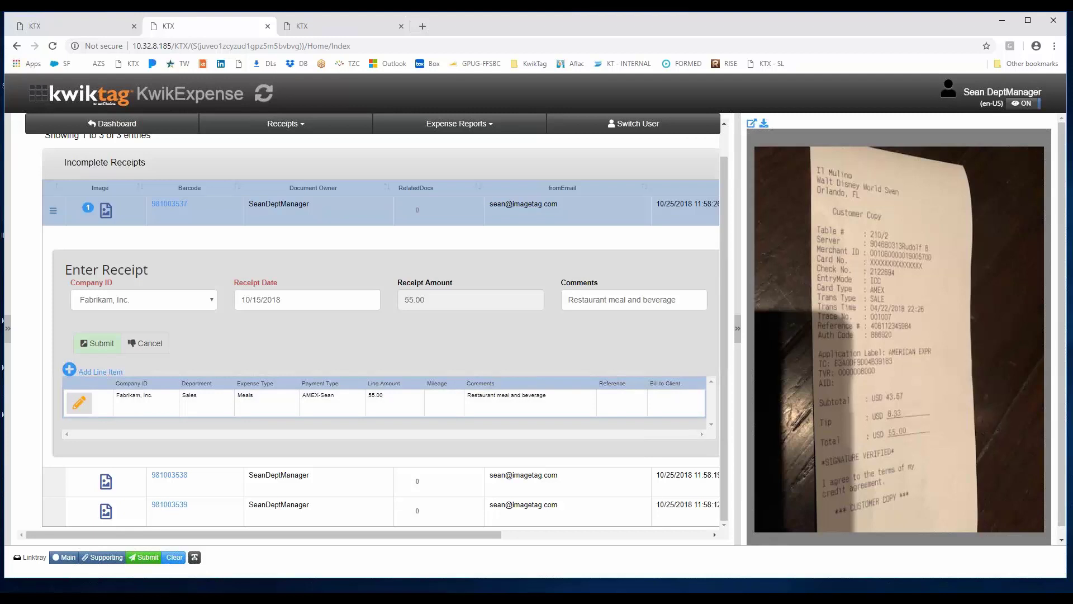
click(97, 344)
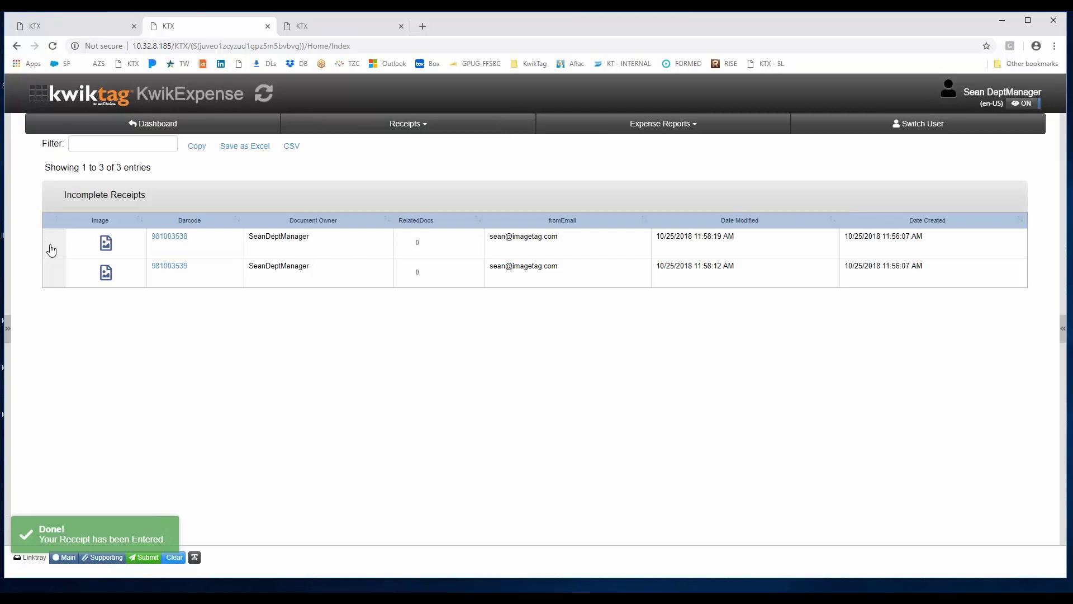
Start adding data to the car ride receipt, paid by the AMEX card, and match it to the 10/28/2018 car service charge of 10.
click(51, 250)
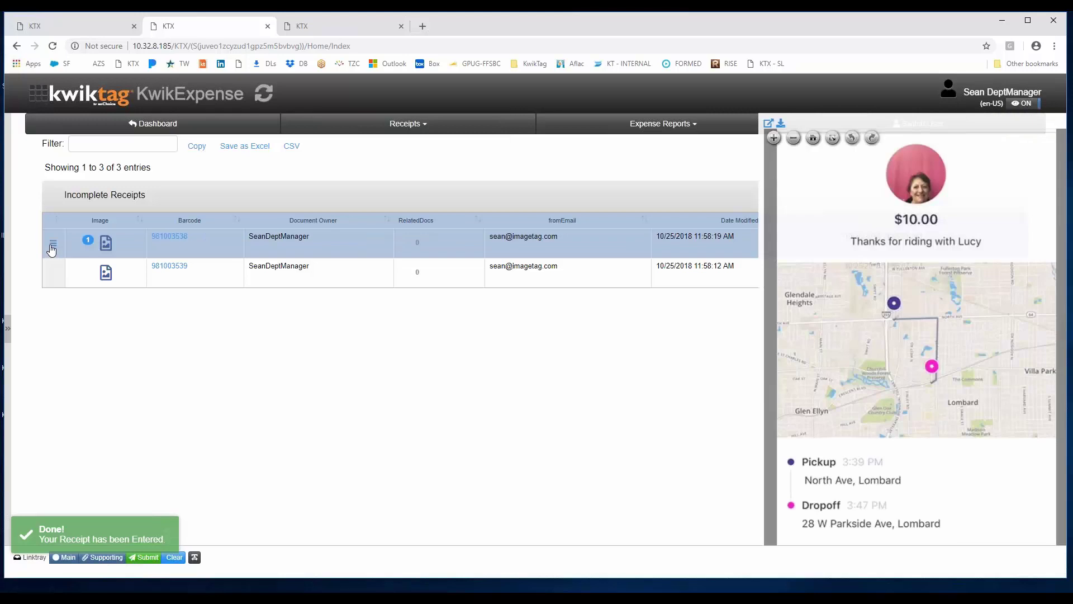
click(52, 244)
click(115, 206)
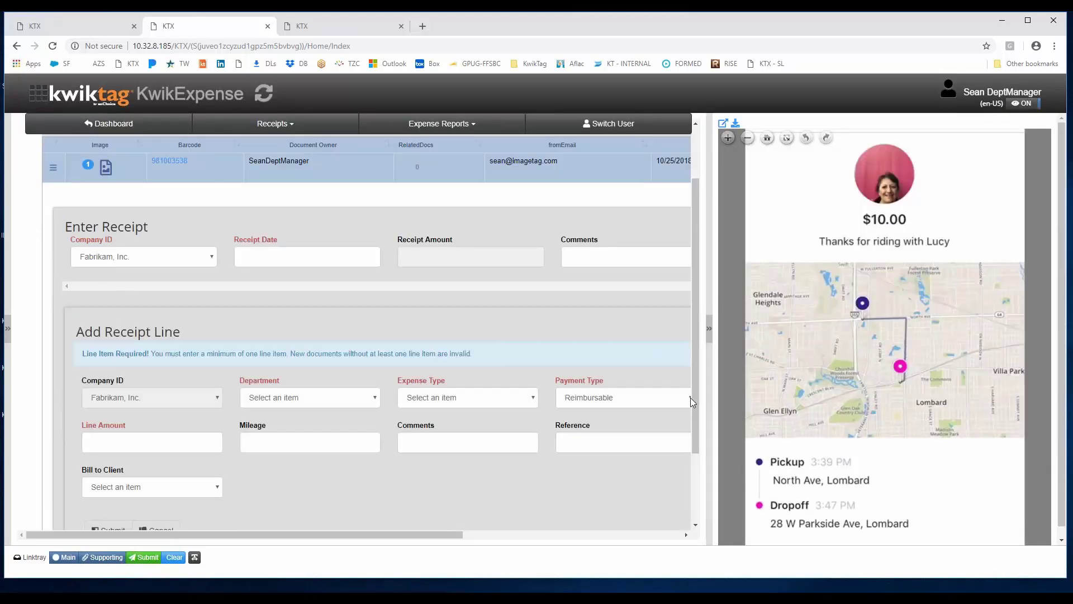
click(688, 397)
click(665, 433)
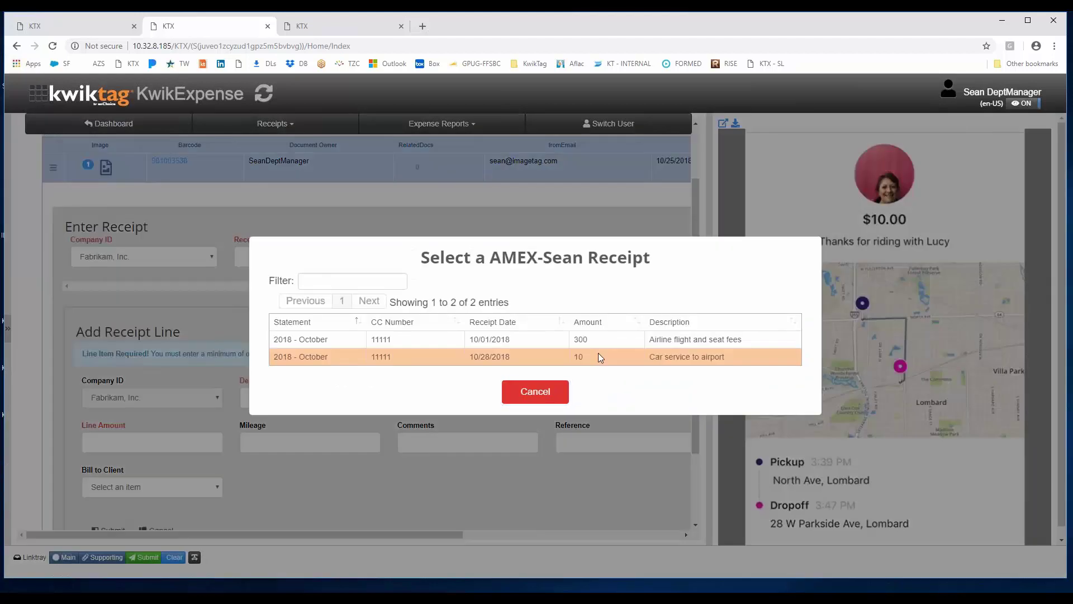
click(598, 357)
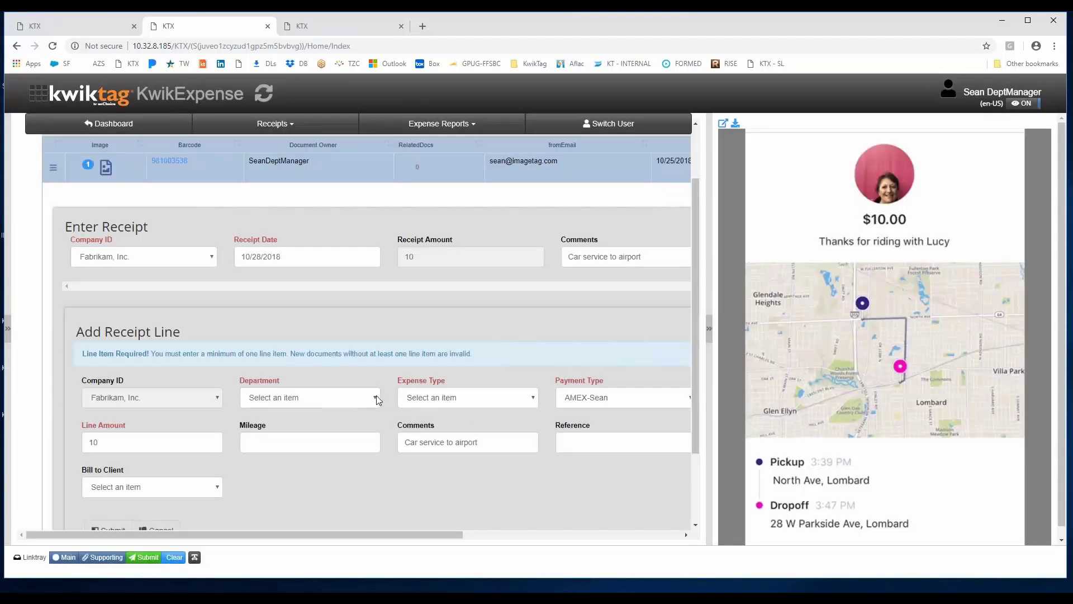
Set the car service receipt line's department to Sales and its expense type to Travel.
click(376, 396)
click(273, 460)
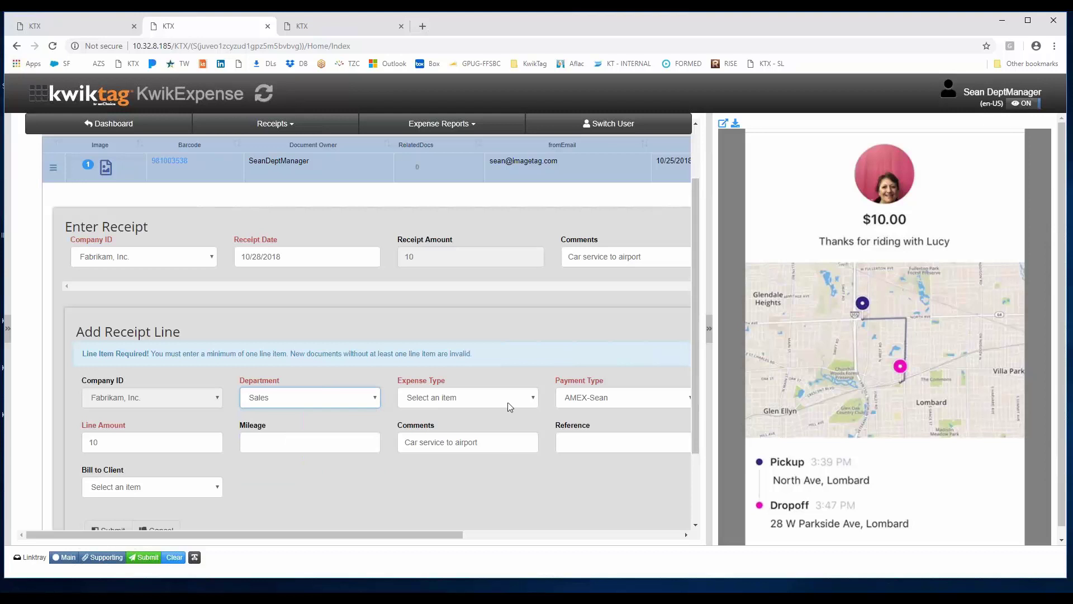
click(533, 399)
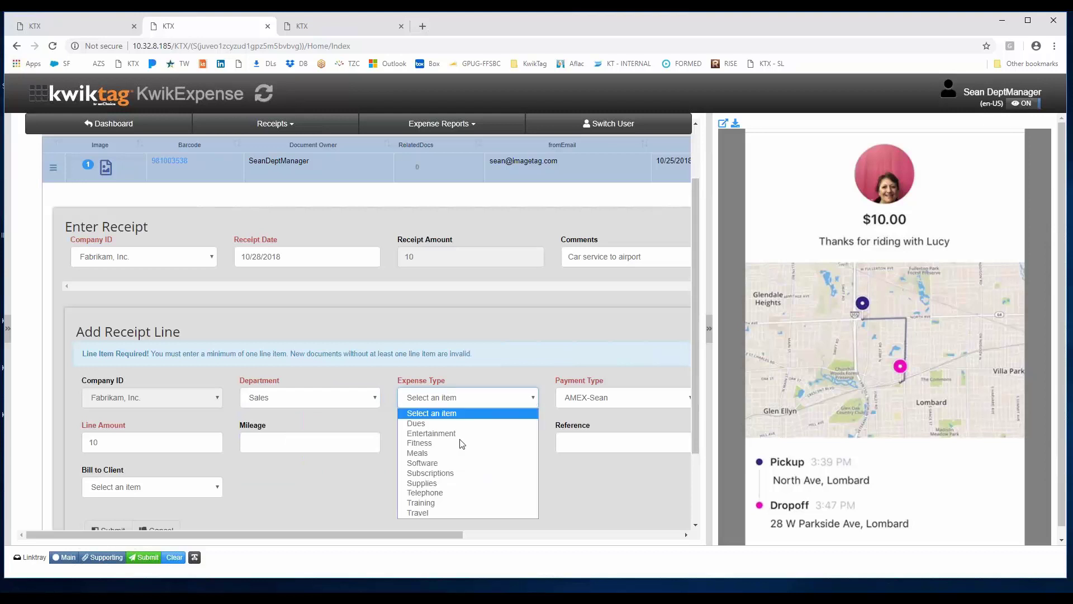
click(419, 514)
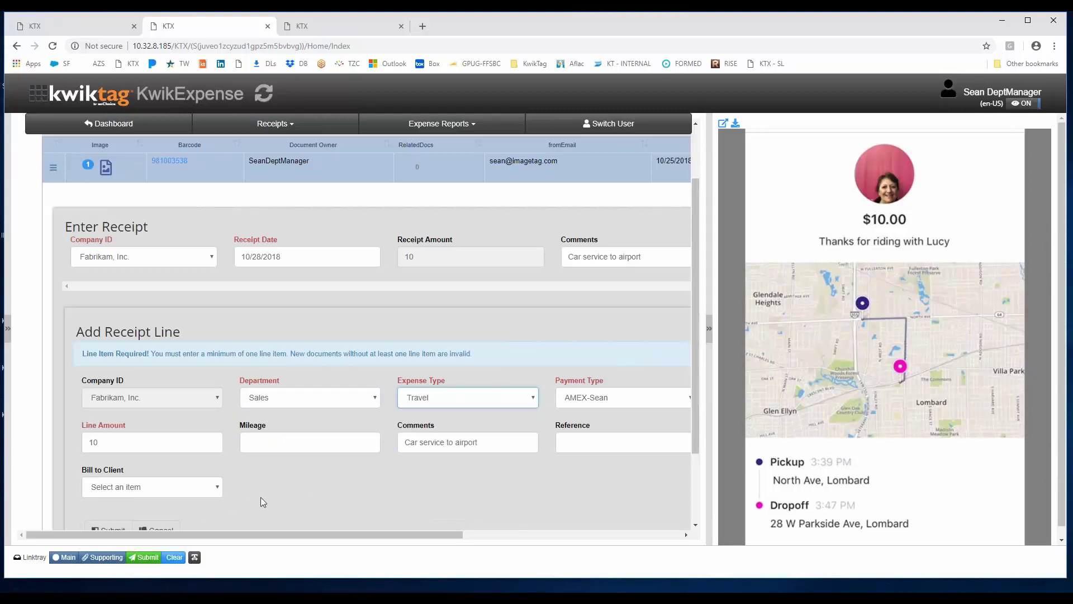
Submit the car service receipt line and the completed car service receipt.
scroll(261, 497, down, 2)
click(108, 434)
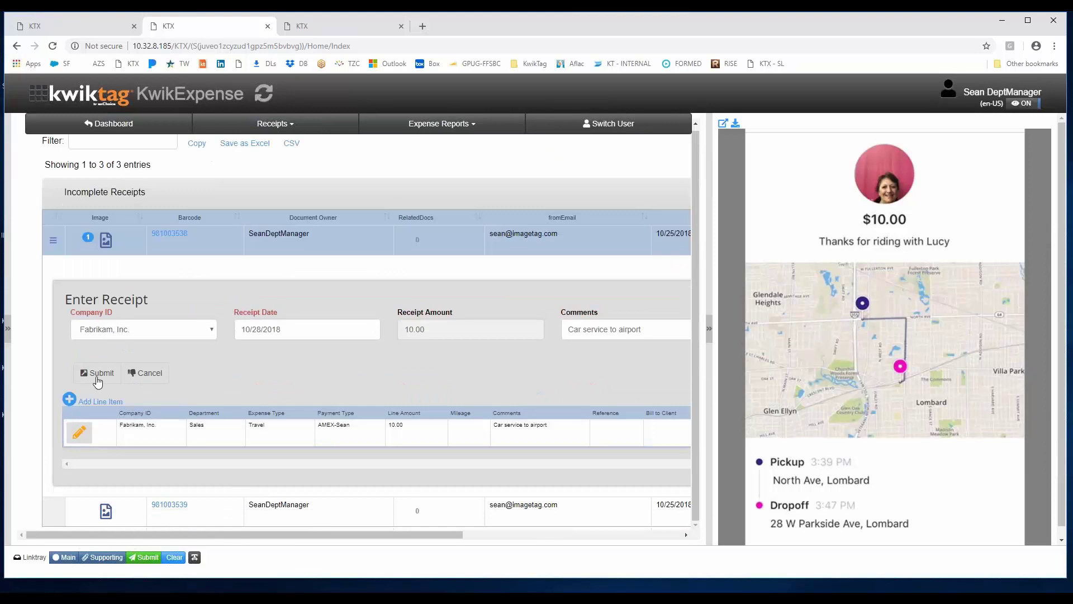
click(90, 370)
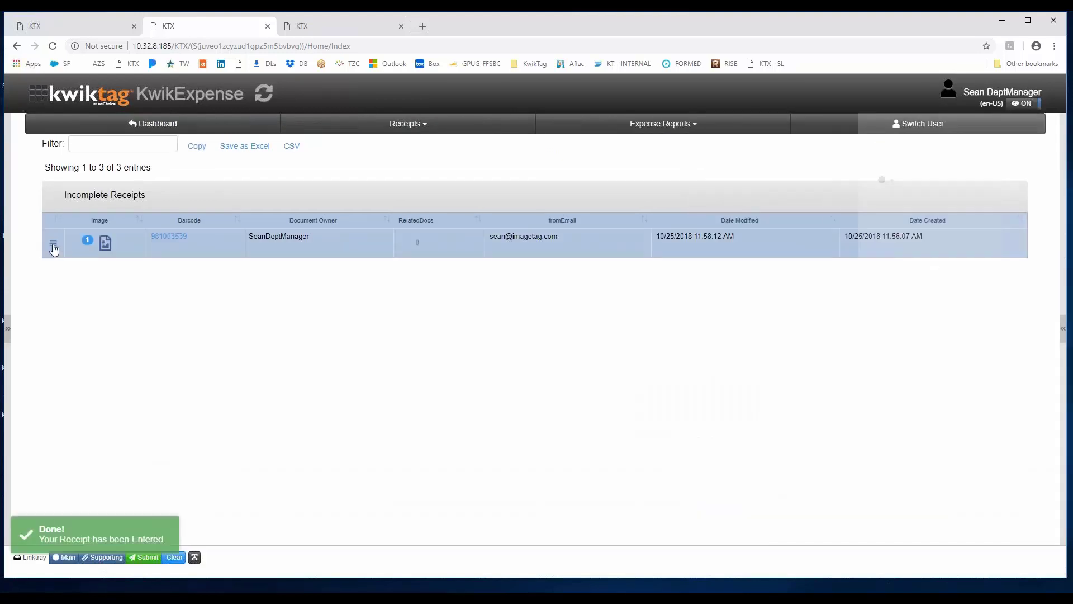
Start adding data to the airline trip receipt, paid by the AMEX card, and match it to the 10/01/2018 airline charge of 300.
click(54, 246)
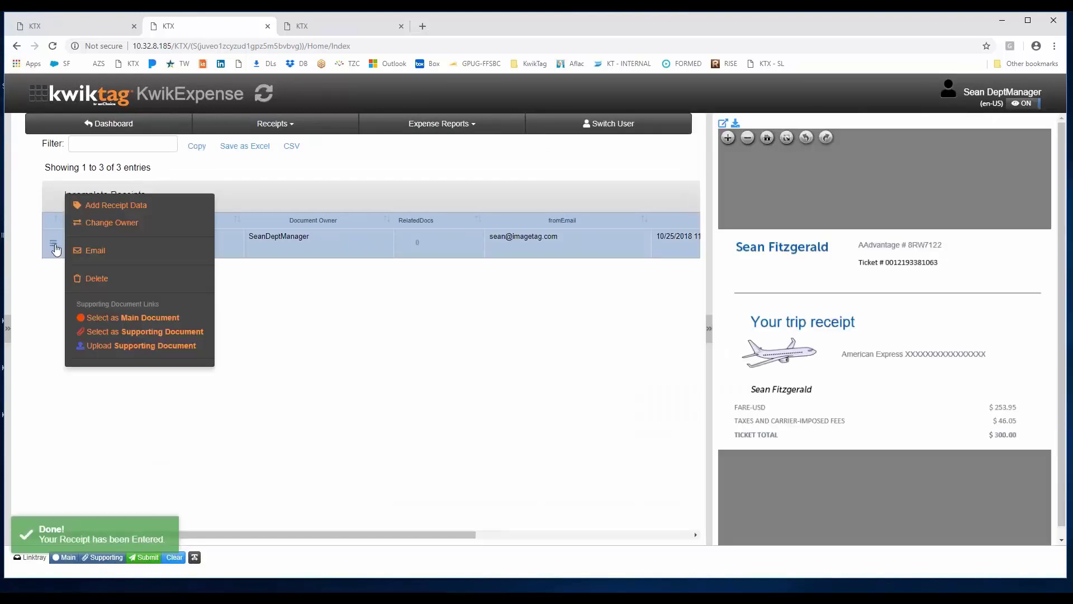
click(115, 205)
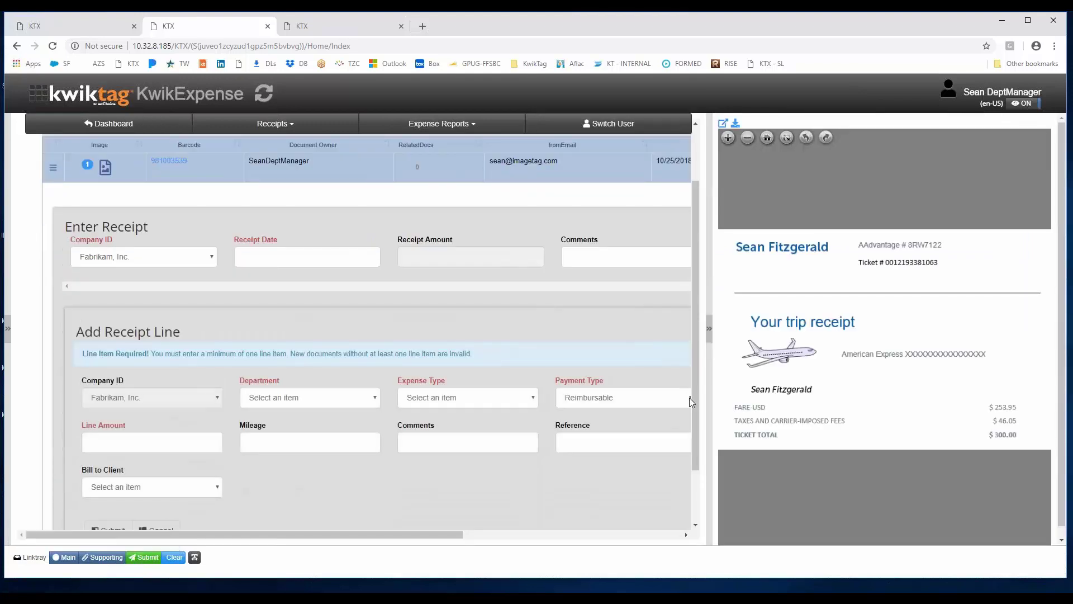
click(689, 397)
click(609, 435)
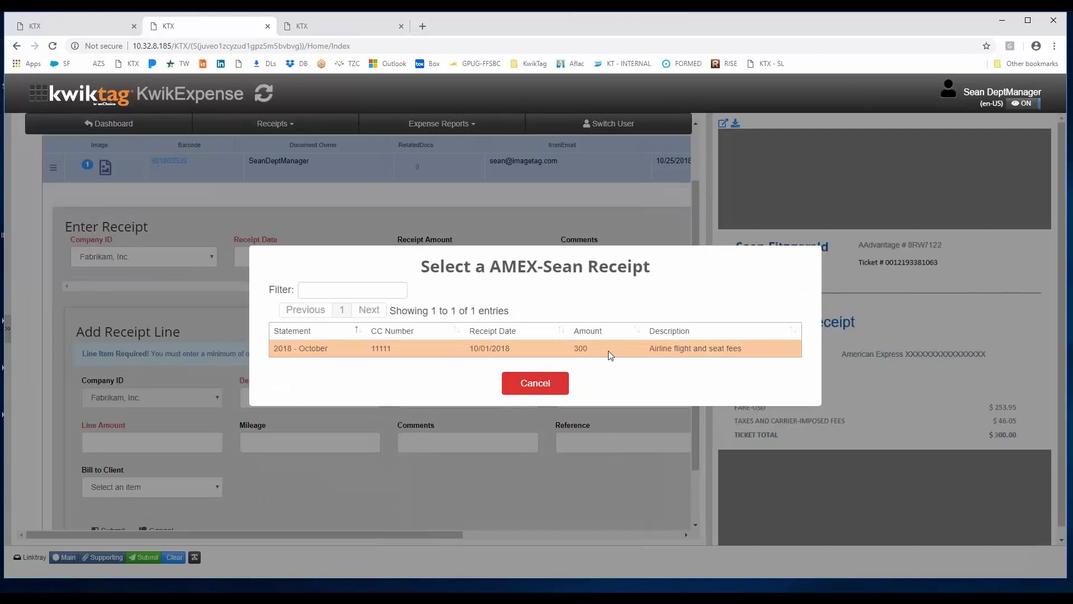
click(609, 345)
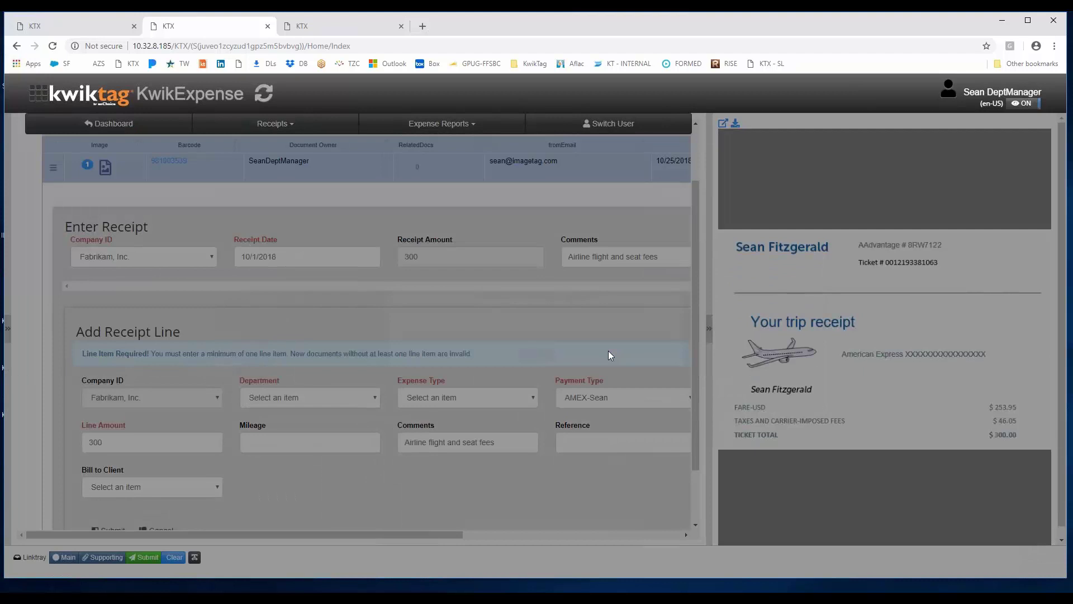
Set the airline receipt line's department to Sales and its expense type to Travel.
click(378, 398)
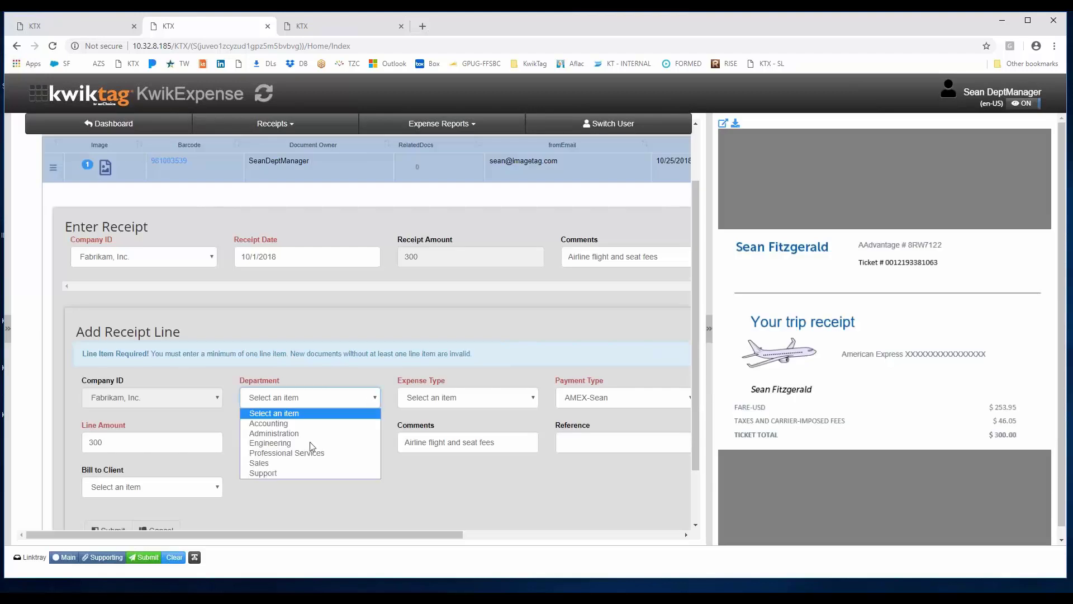
click(268, 464)
click(534, 399)
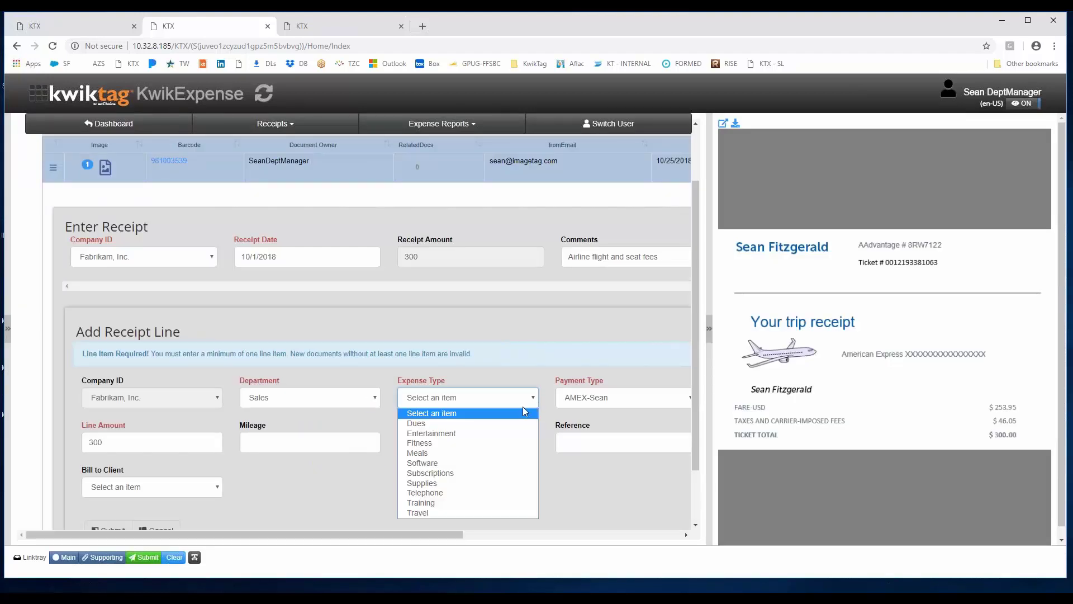
click(428, 514)
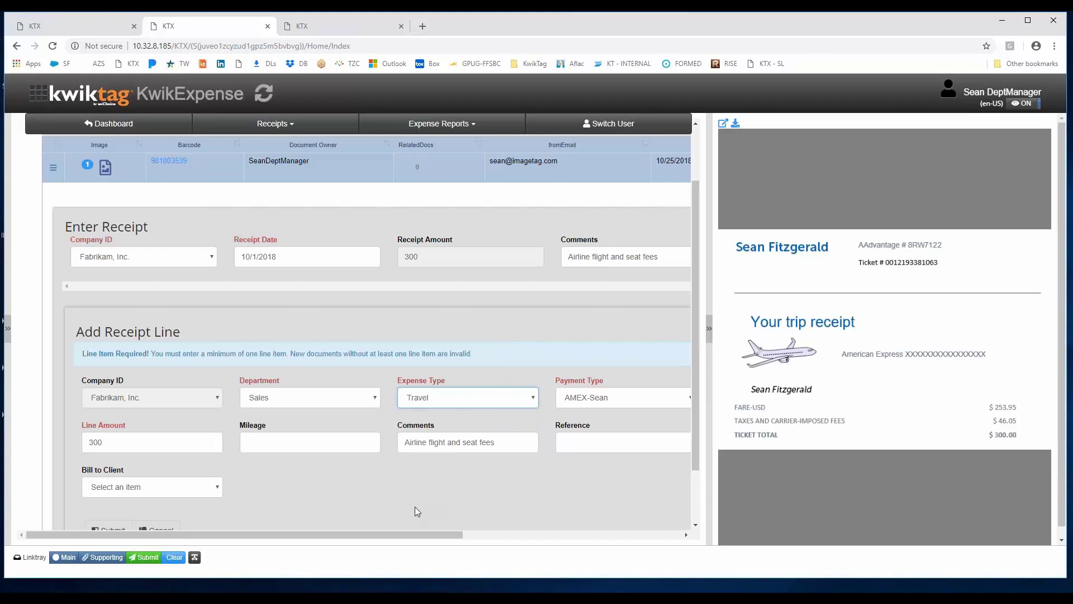
Set the airline receipt line's amount to 150 and submit the line.
scroll(340, 479, down, 1)
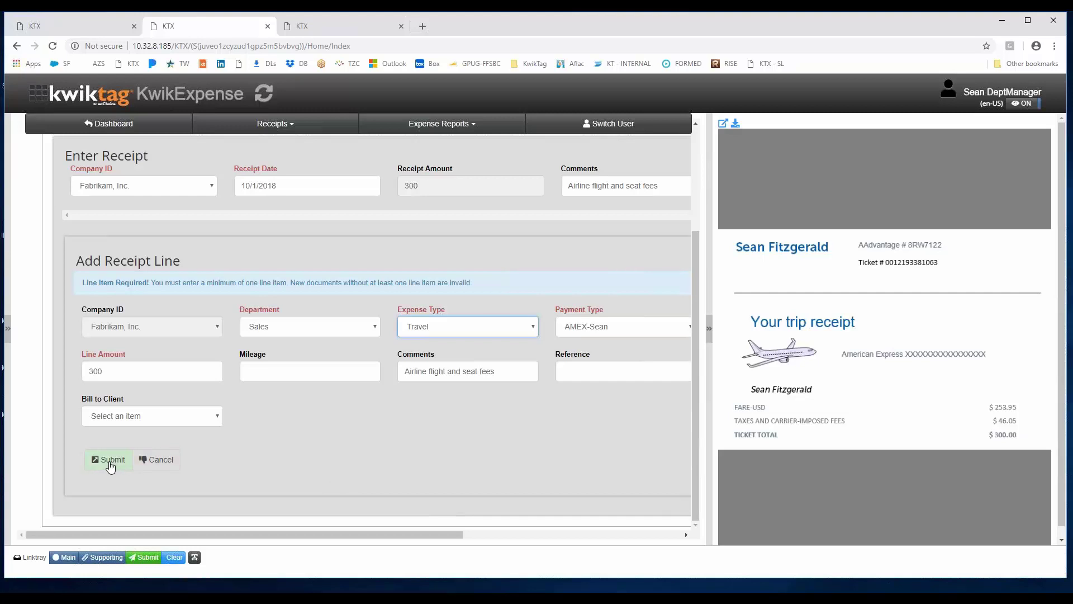
click(114, 372)
drag(103, 370, 50, 373)
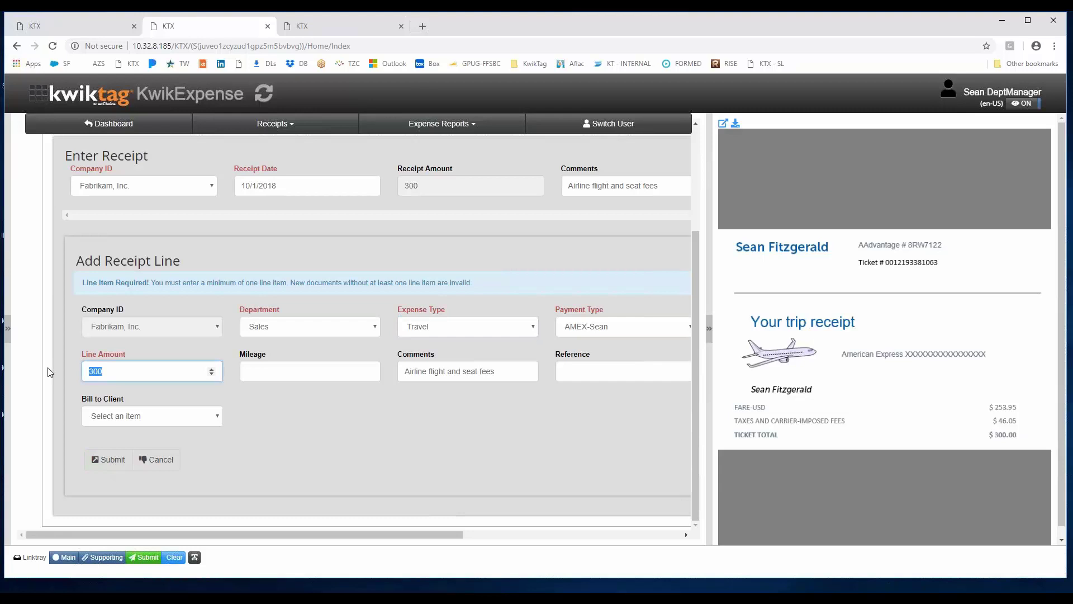
text(150)
click(304, 435)
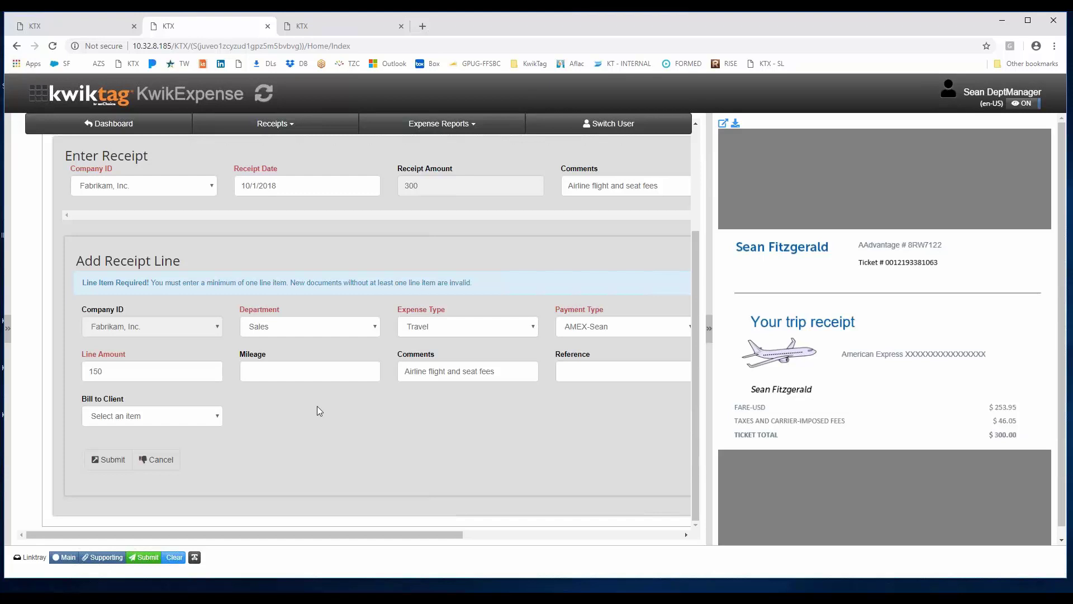
click(111, 459)
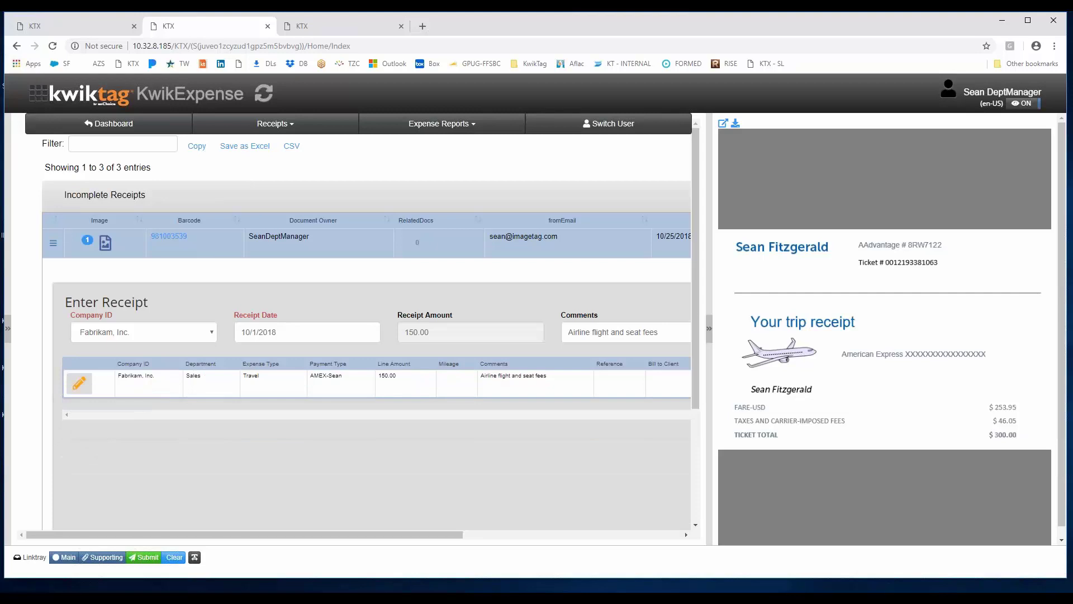
Add a second airline receipt line with department Engineering, expense type Travel and amount 150, and submit it.
click(350, 330)
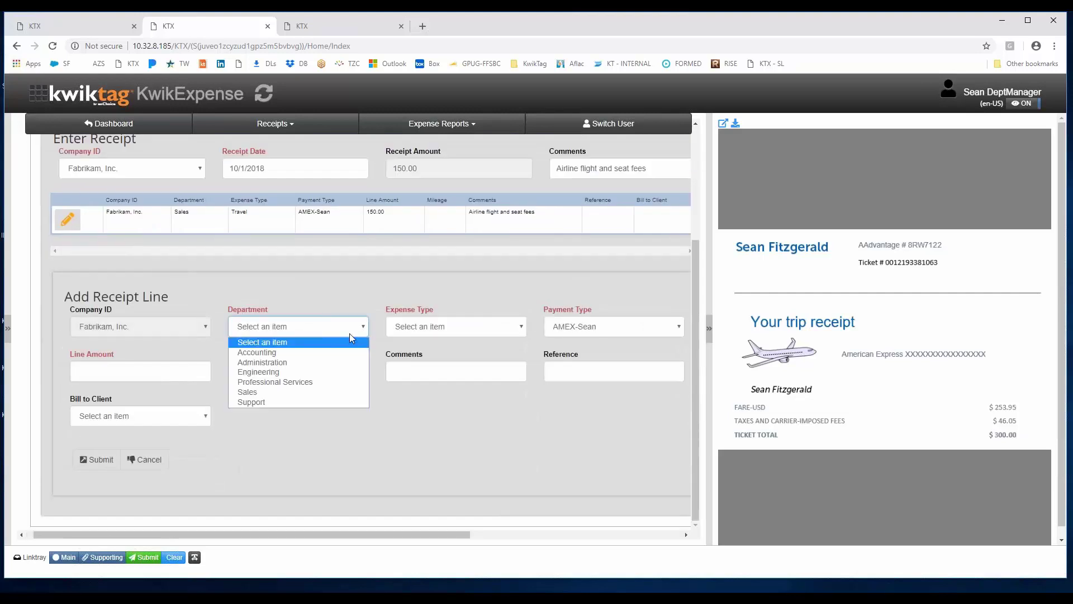
click(271, 373)
click(522, 327)
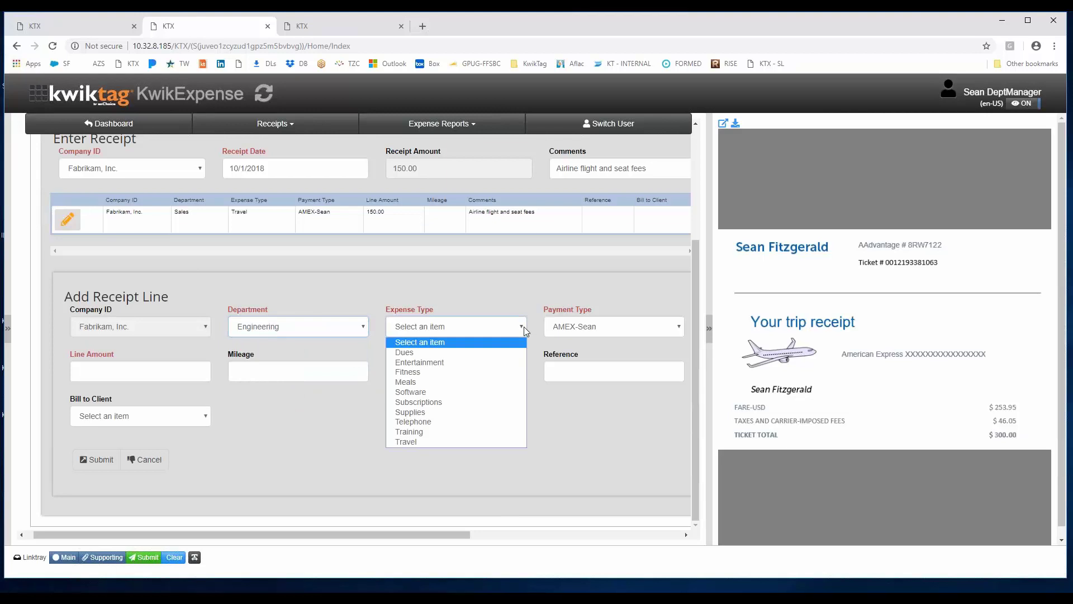
click(421, 442)
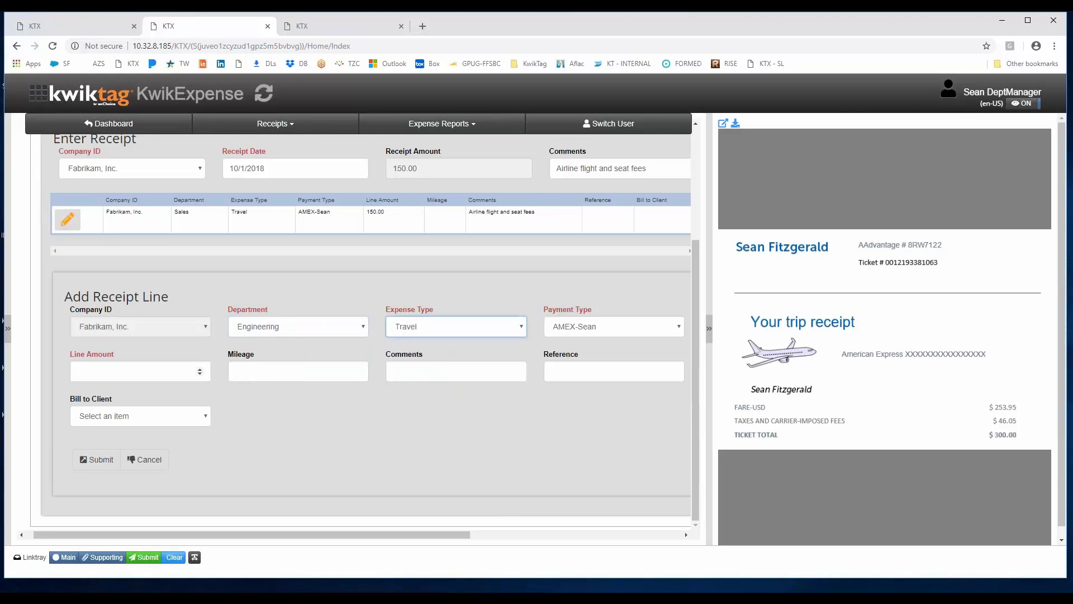
click(128, 373)
text(150)
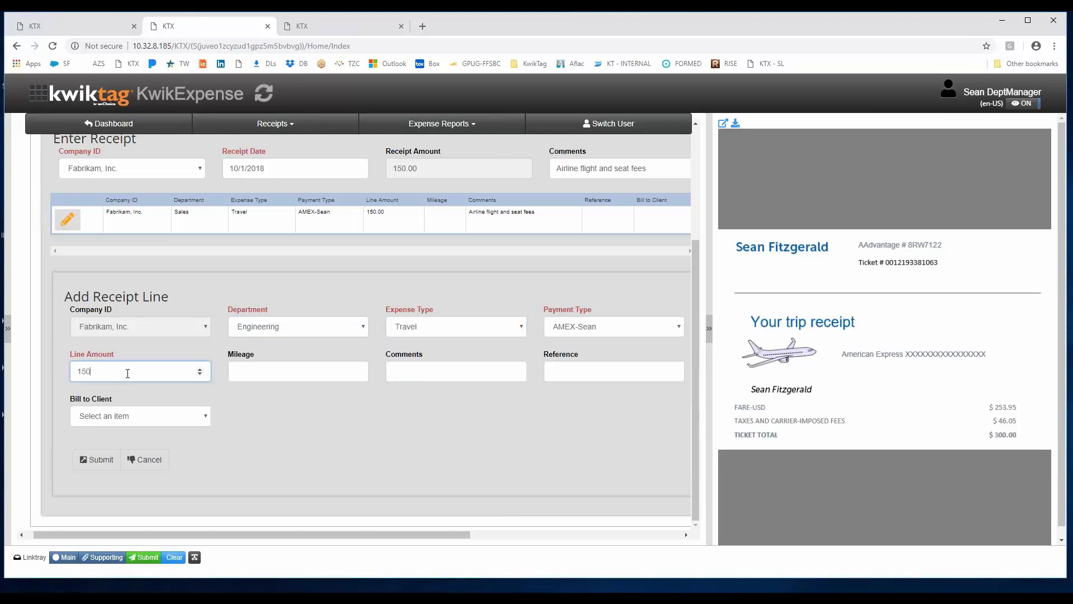
click(99, 460)
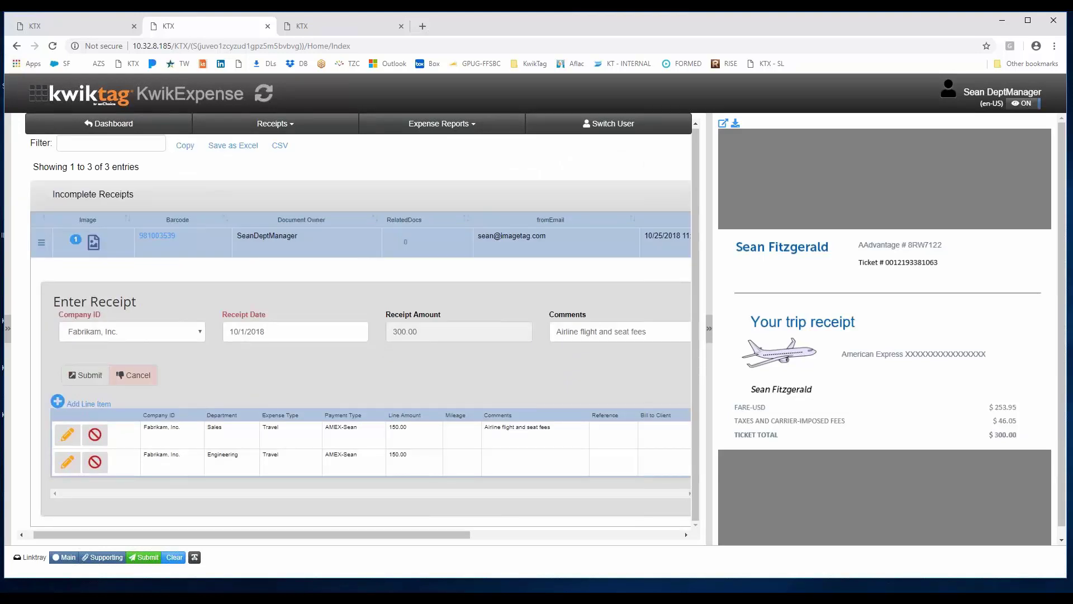
Try a third receipt line with department Sales, expense type Travel and a mileage of 15, and cancel it.
click(57, 402)
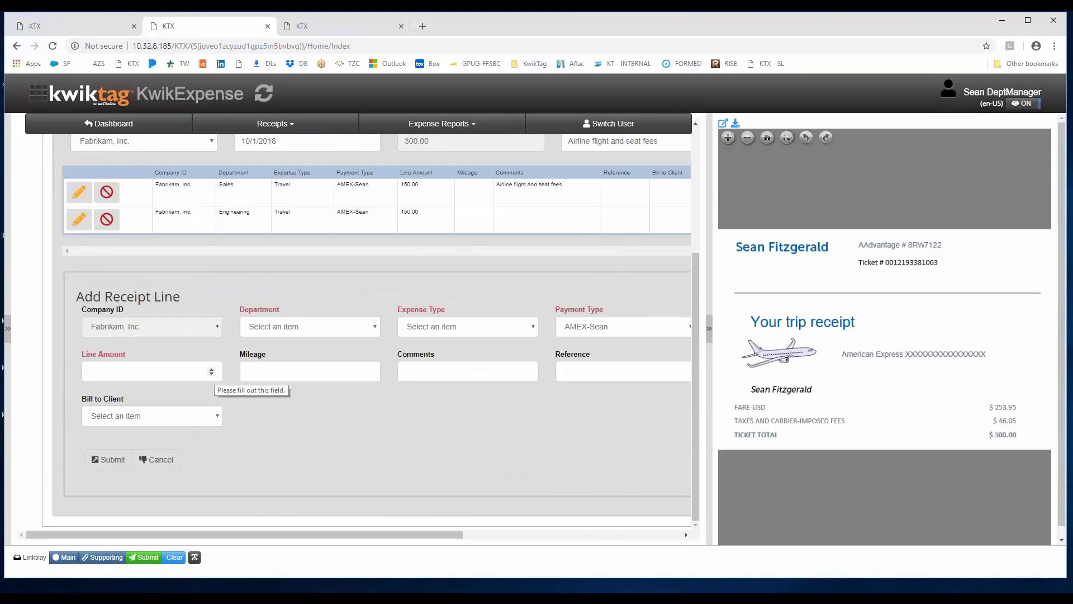
click(376, 326)
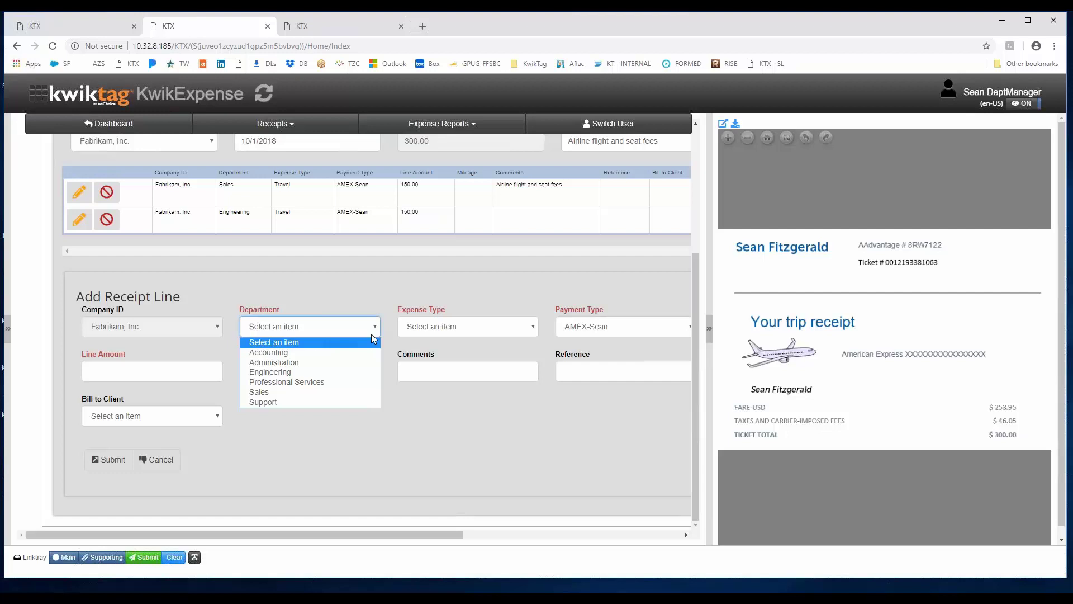
click(276, 401)
click(534, 327)
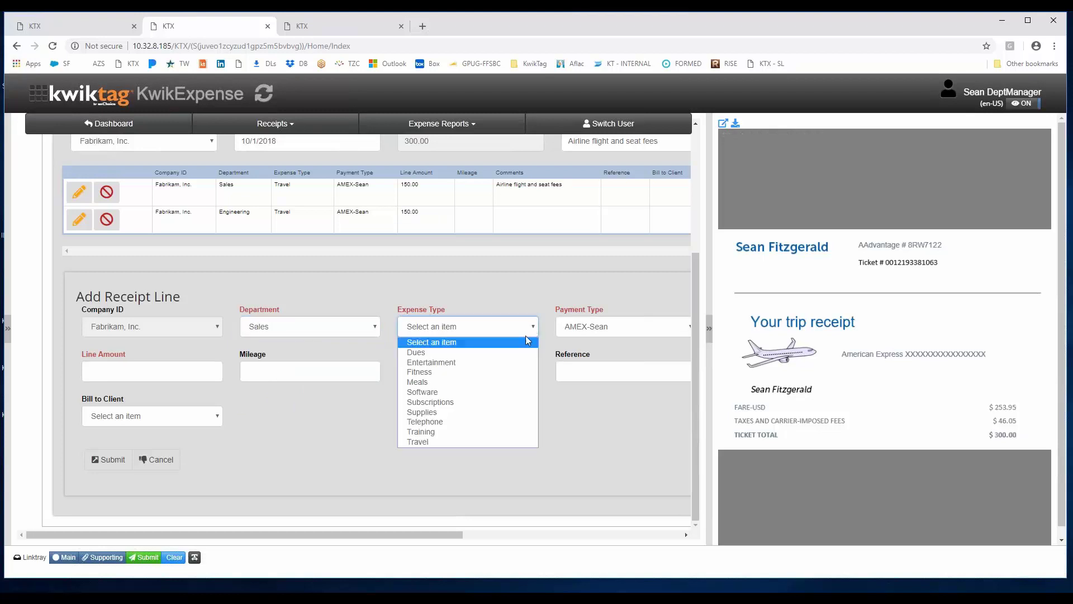
click(435, 442)
click(315, 373)
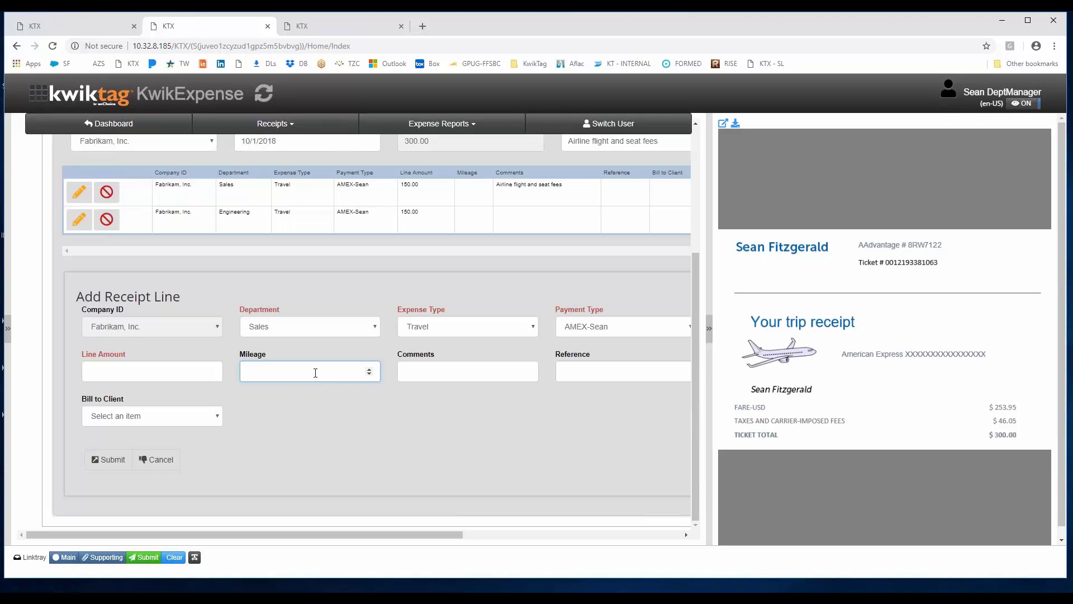
text(15)
key(Tab)
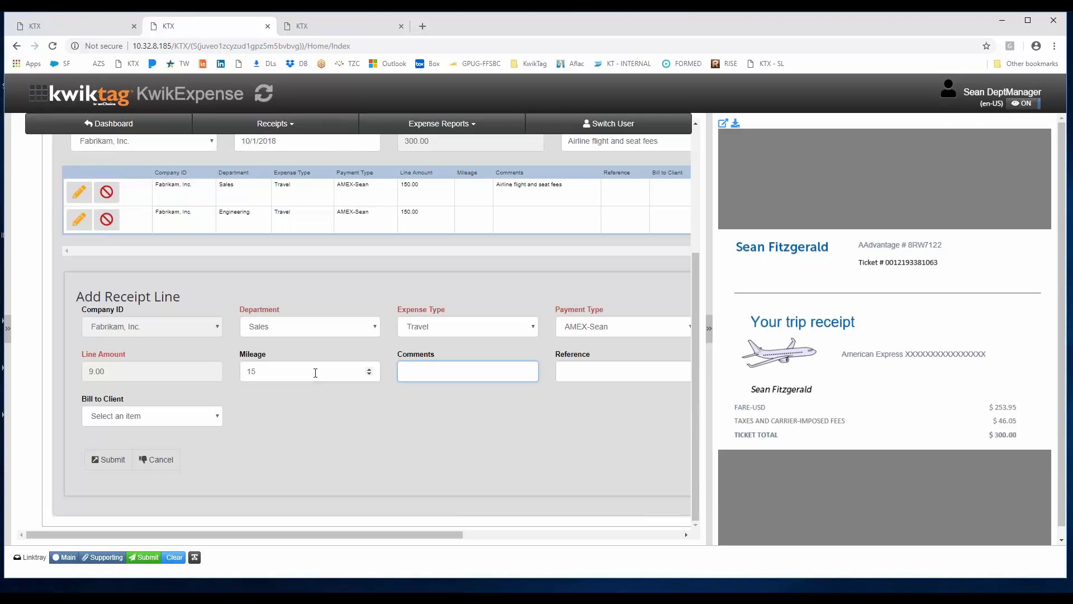
click(133, 370)
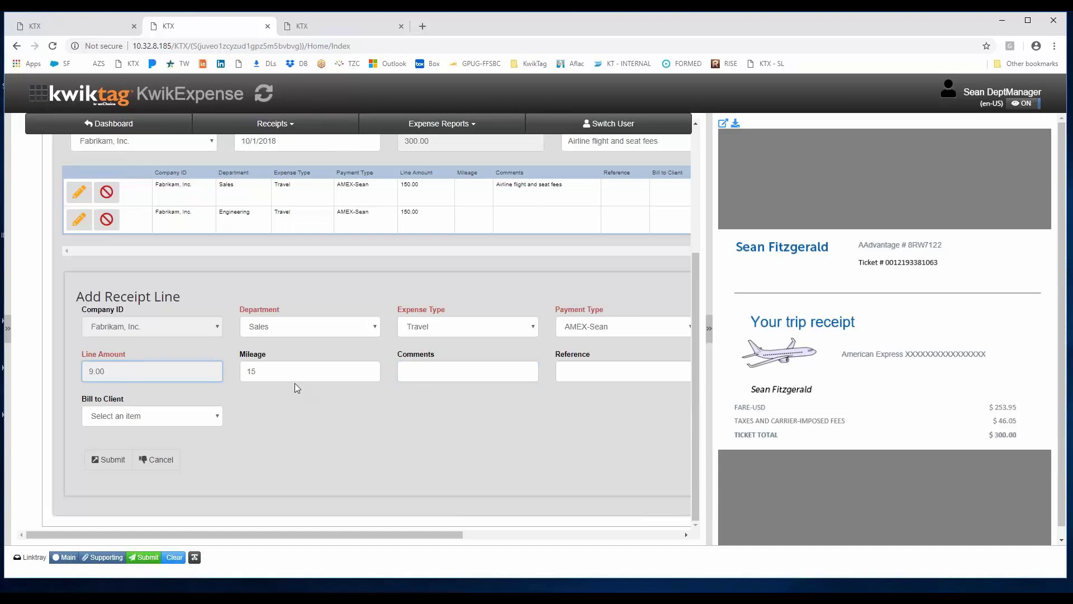
scroll(304, 394, up, 2)
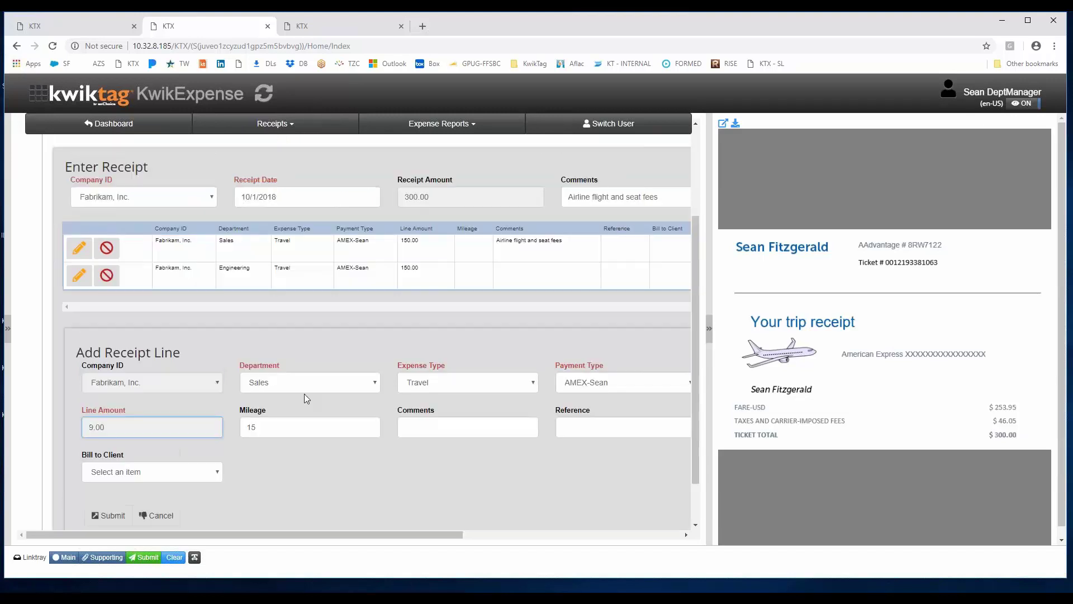
scroll(304, 393, down, 1)
scroll(304, 394, down, 1)
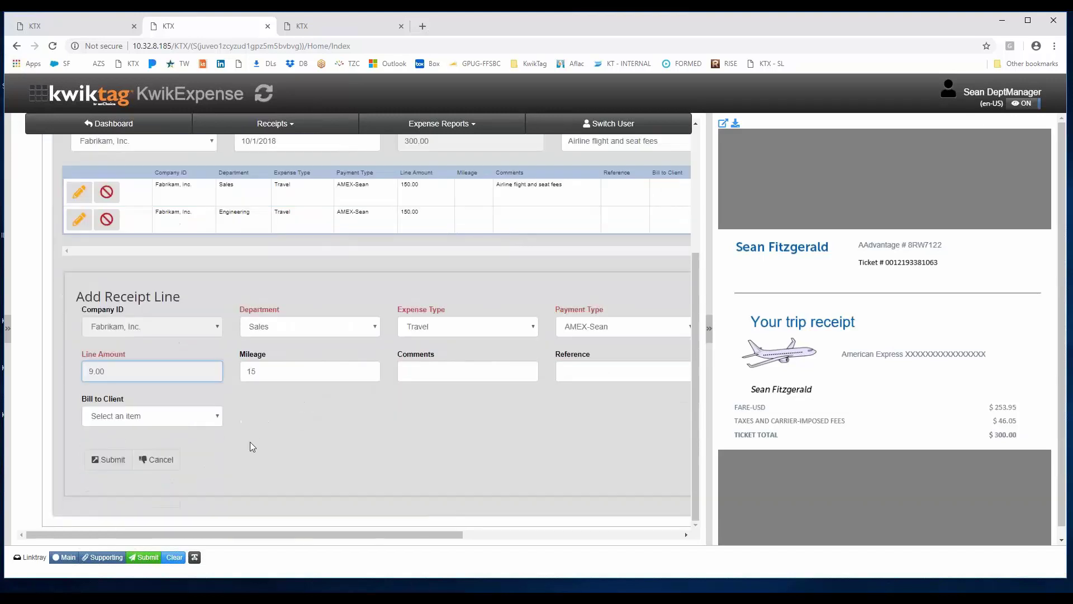
click(157, 459)
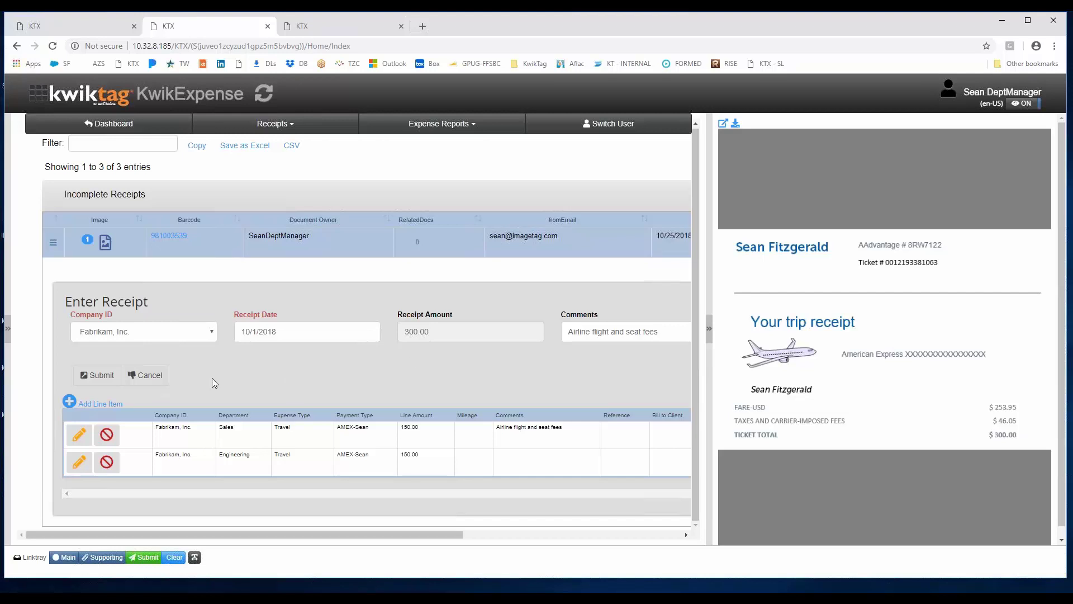
Submit the completed airline receipt with its Sales and Engineering lines.
click(97, 375)
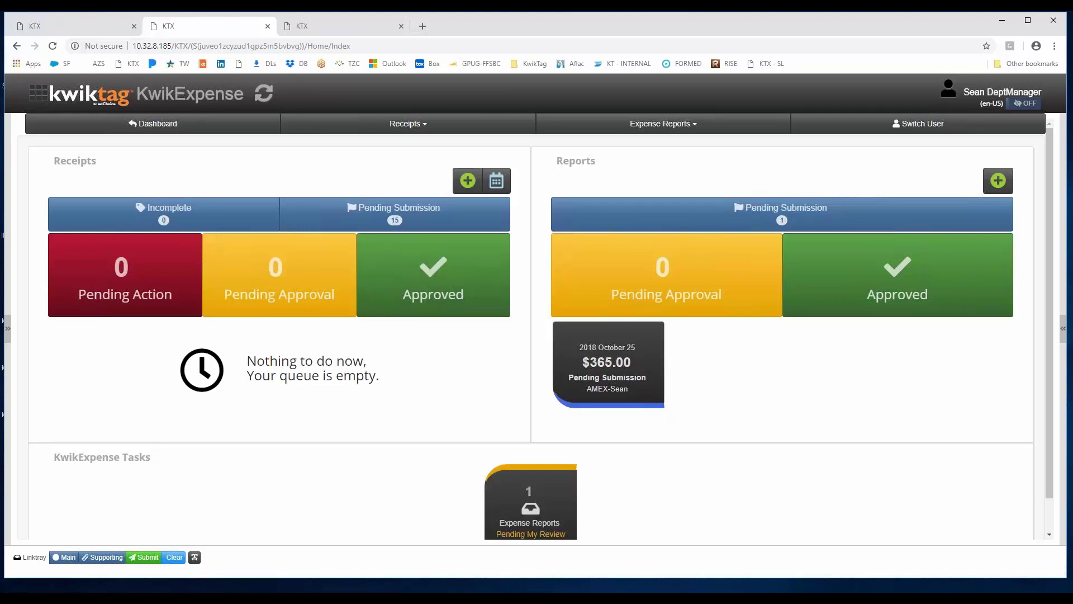
Open the expense report pending review and examine the receipts behind its Sales travel line.
scroll(672, 505, down, 1)
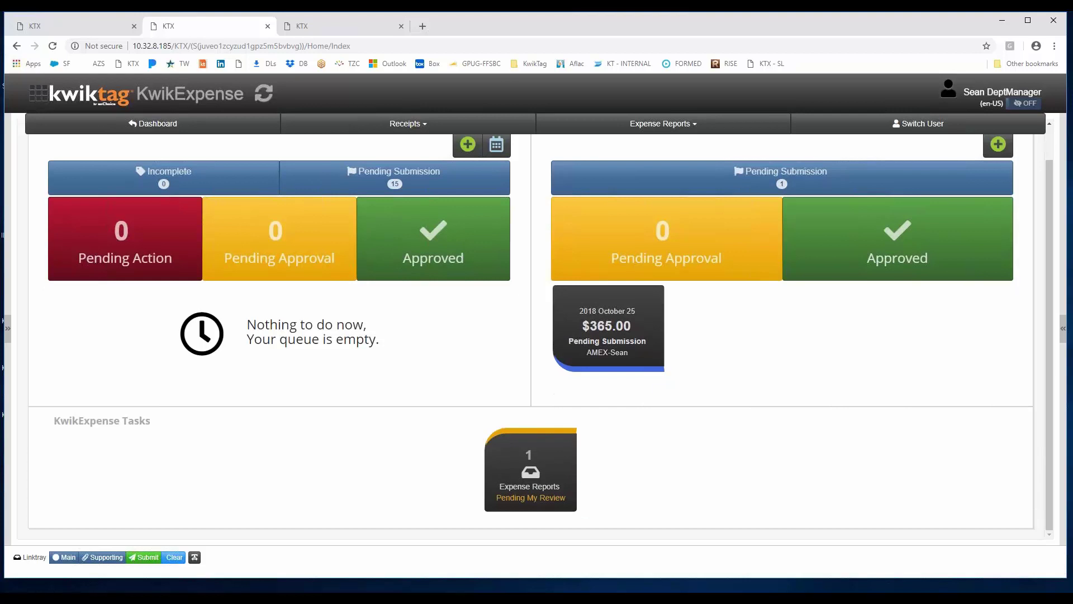
click(530, 482)
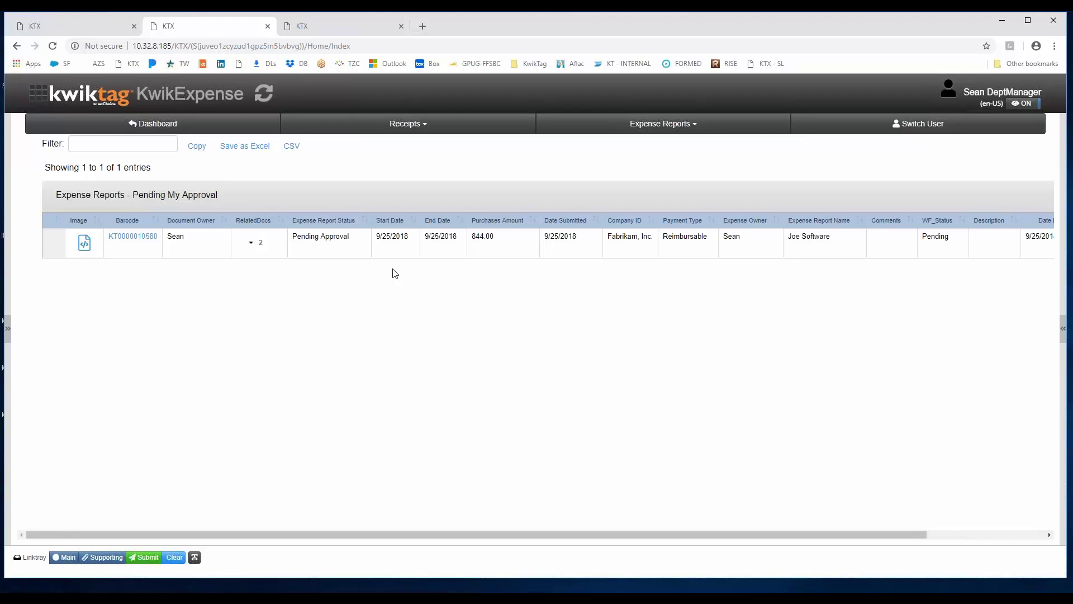
click(521, 250)
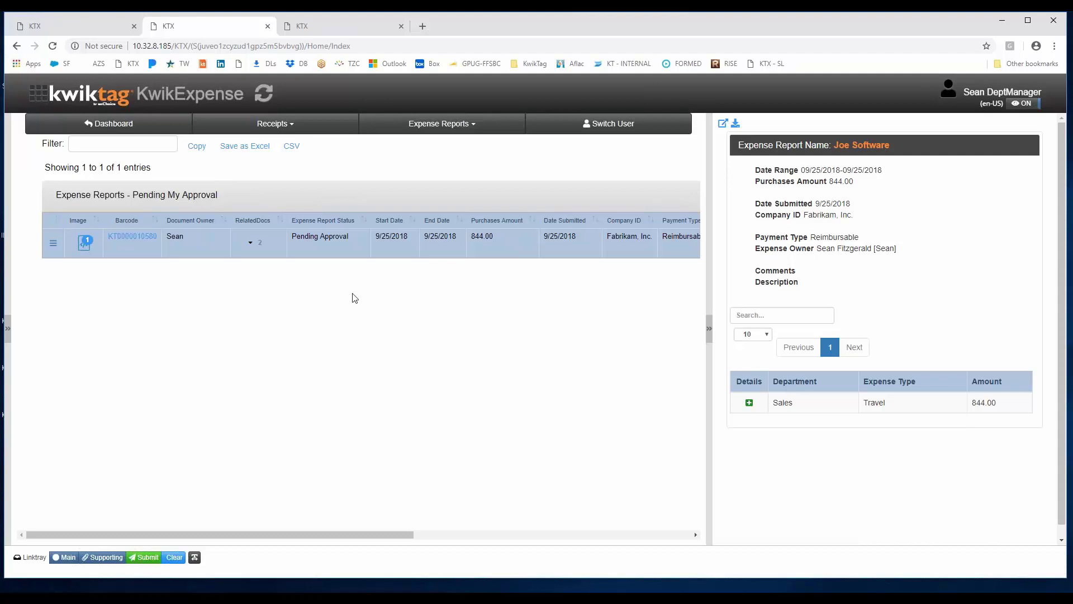
click(750, 403)
scroll(892, 437, down, 1)
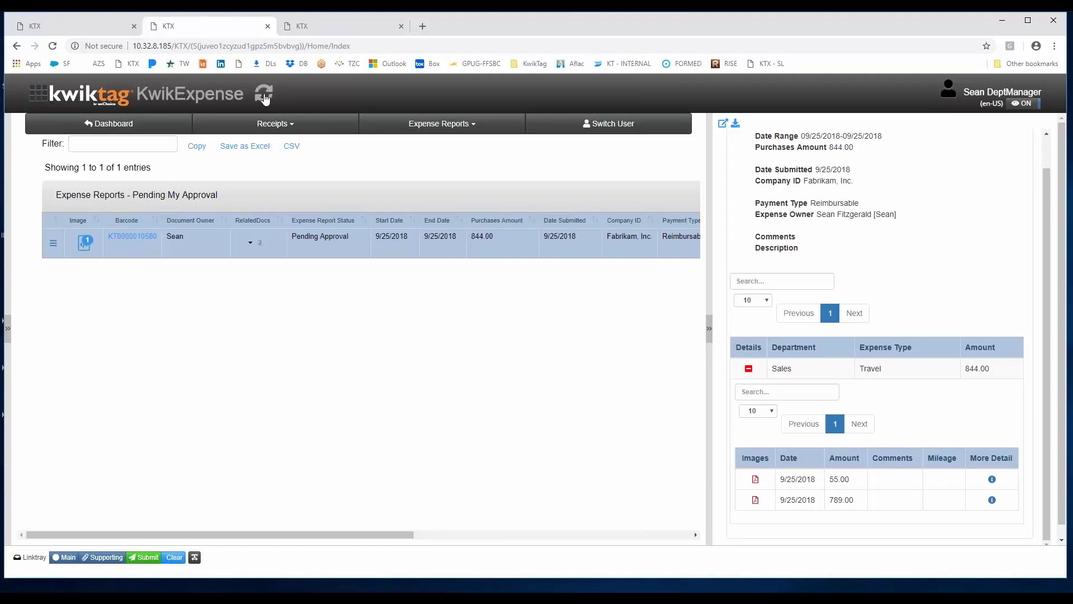
Open the October AMEX expense report pending submission from the dashboard and examine its receipts and the airline receipt's lines.
click(109, 123)
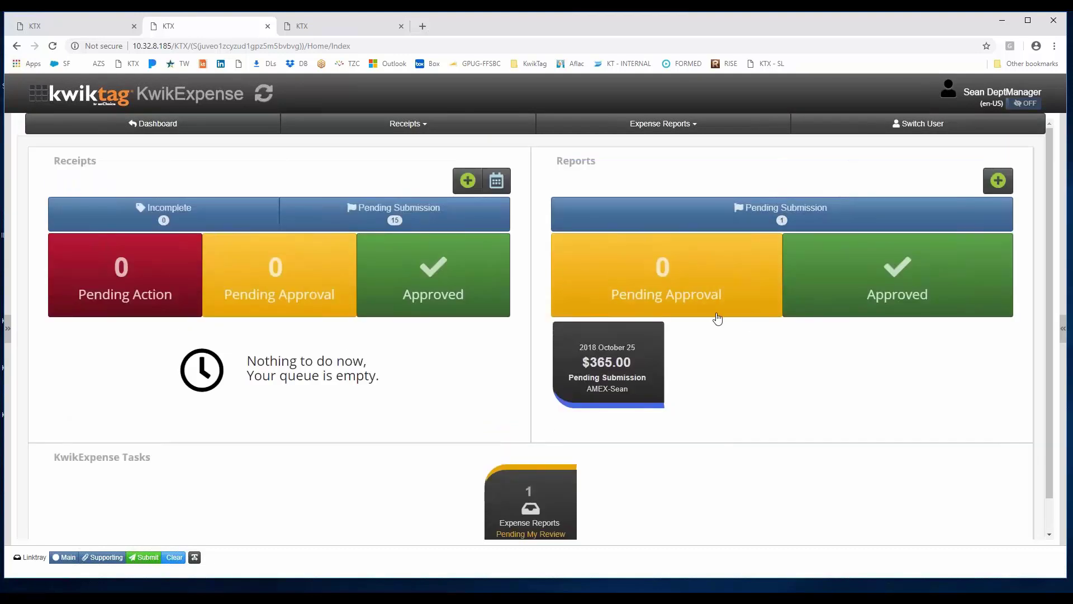
click(616, 367)
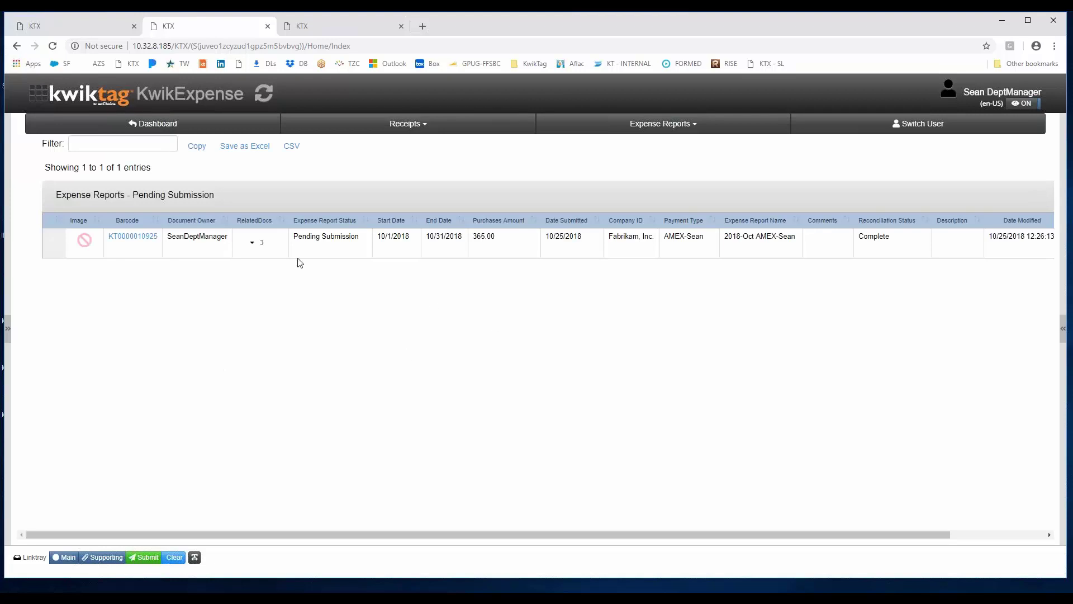
click(555, 244)
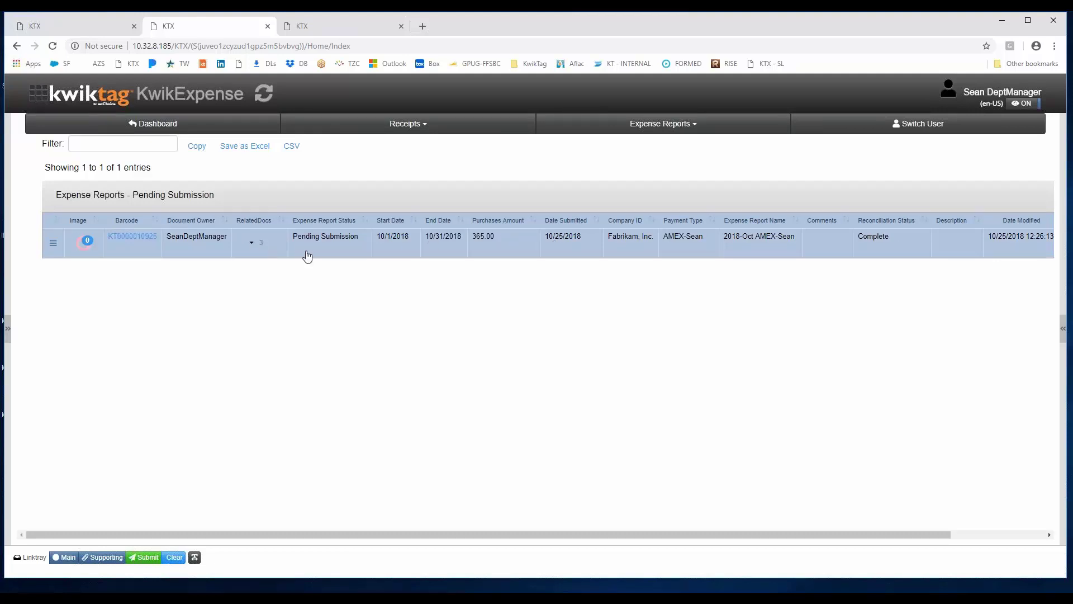
click(252, 249)
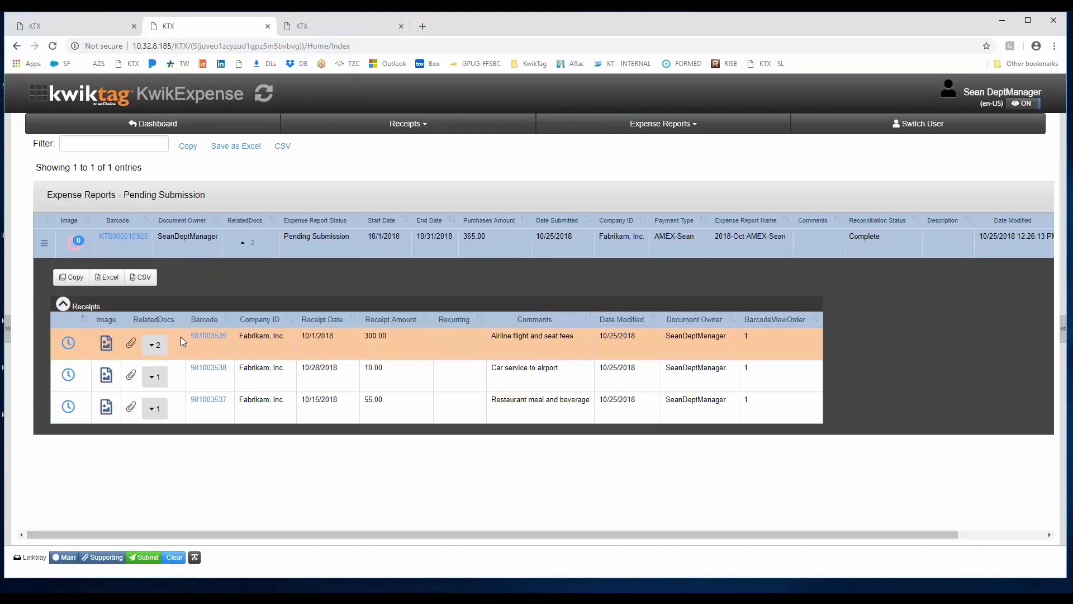
click(156, 346)
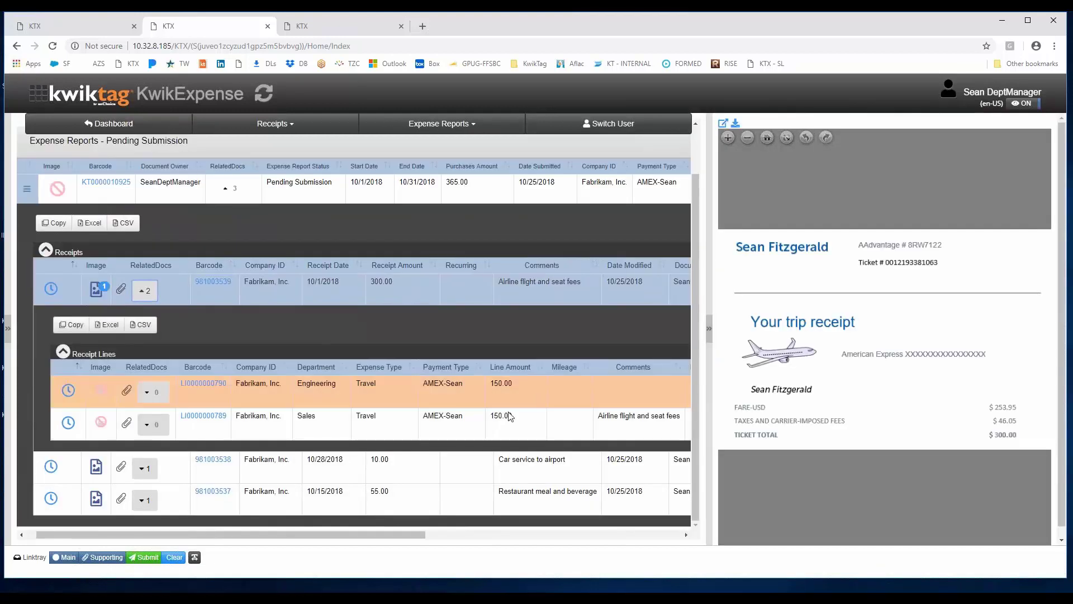
click(63, 352)
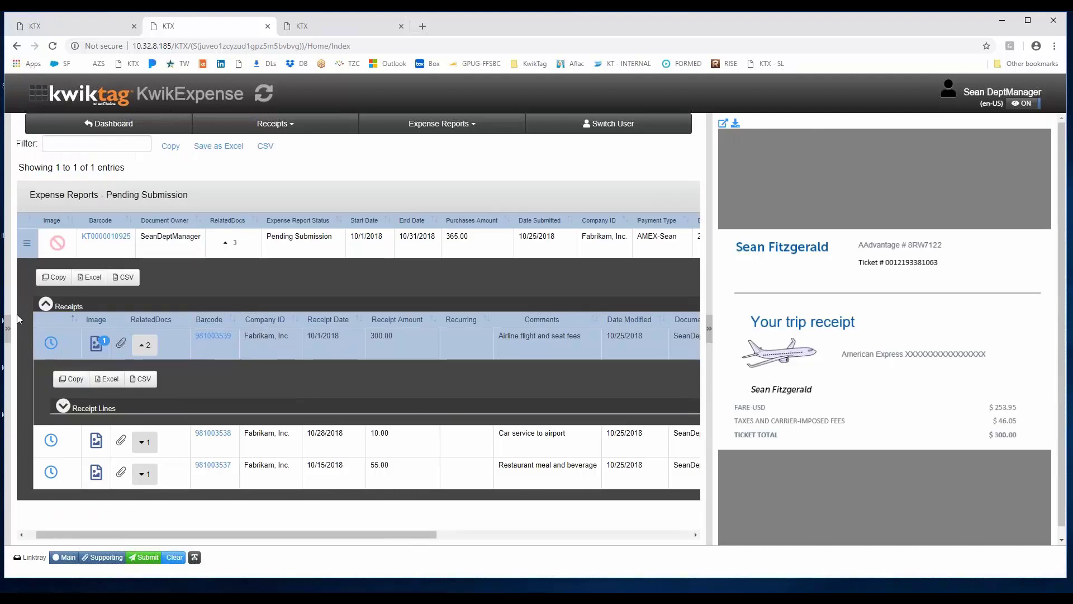
click(46, 305)
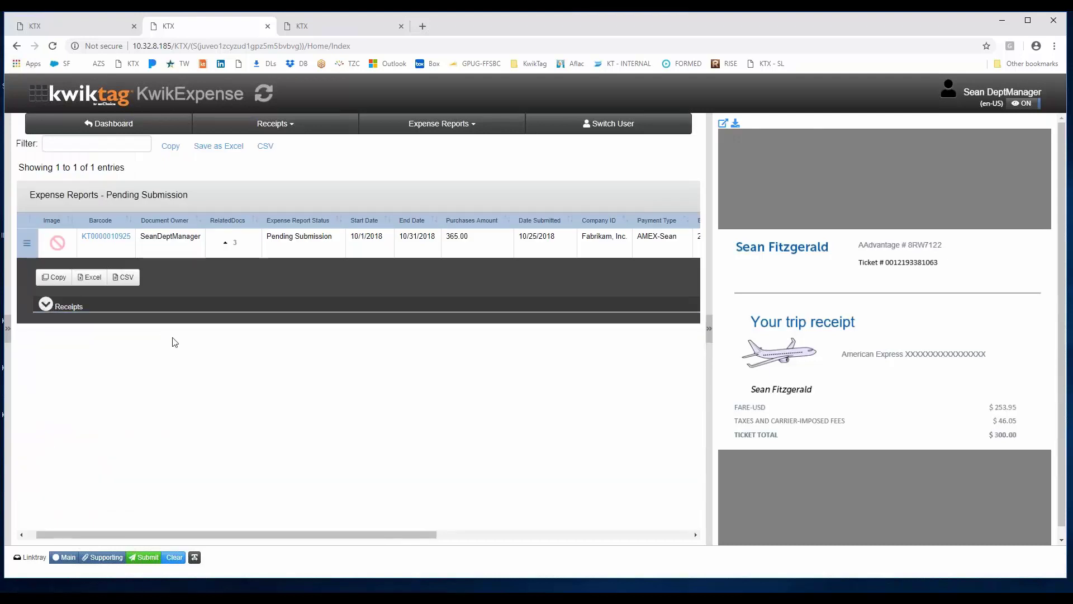
Send the October AMEX expense report for approval.
click(26, 245)
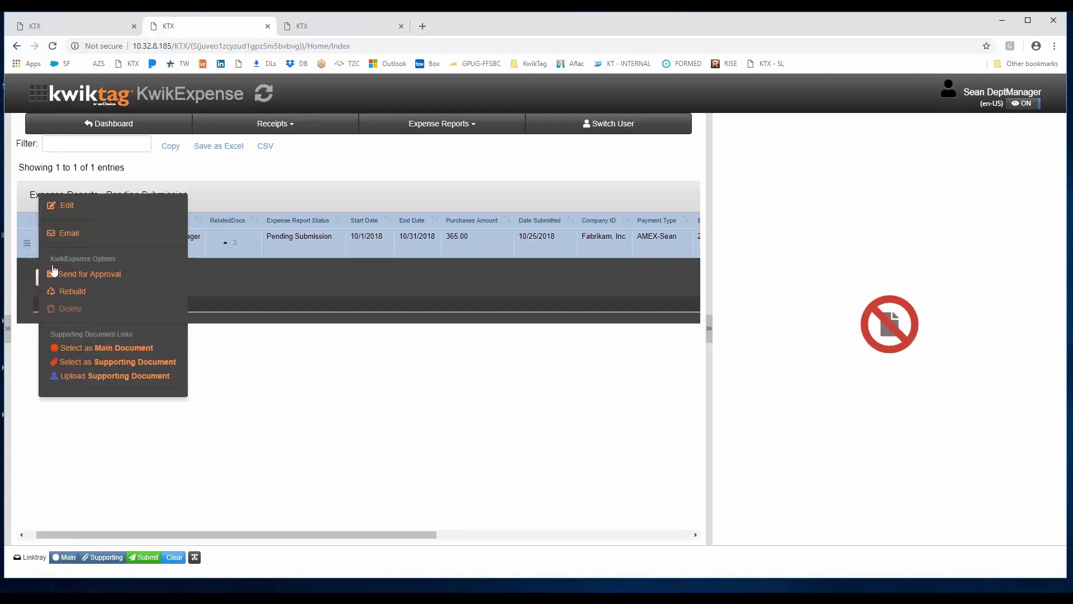
click(105, 274)
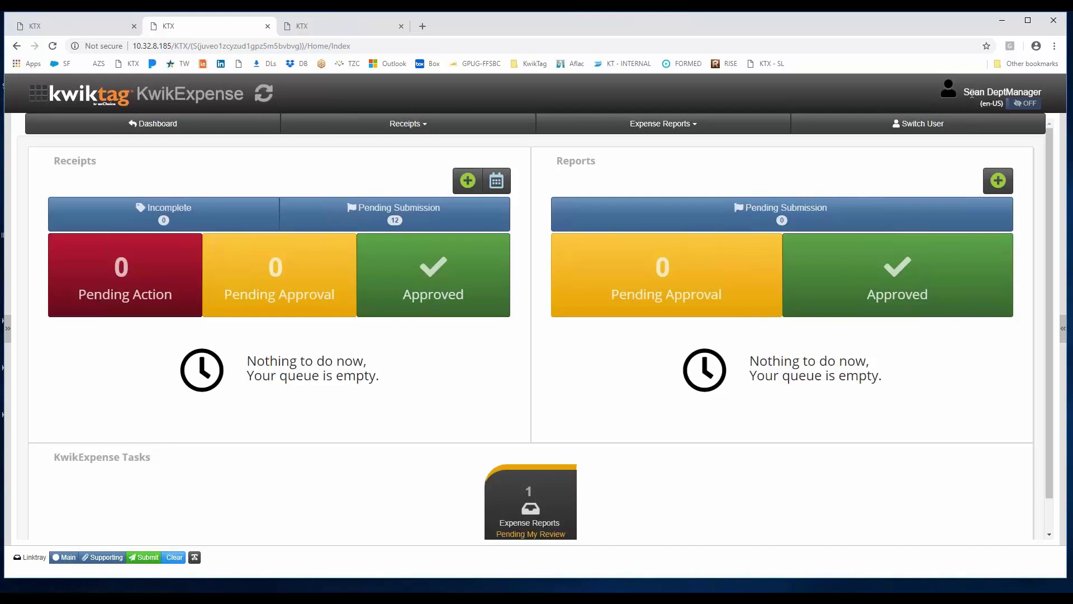
Refresh the dashboard in the CFO's session to check for reports pending review, and return to the first browser session.
click(343, 32)
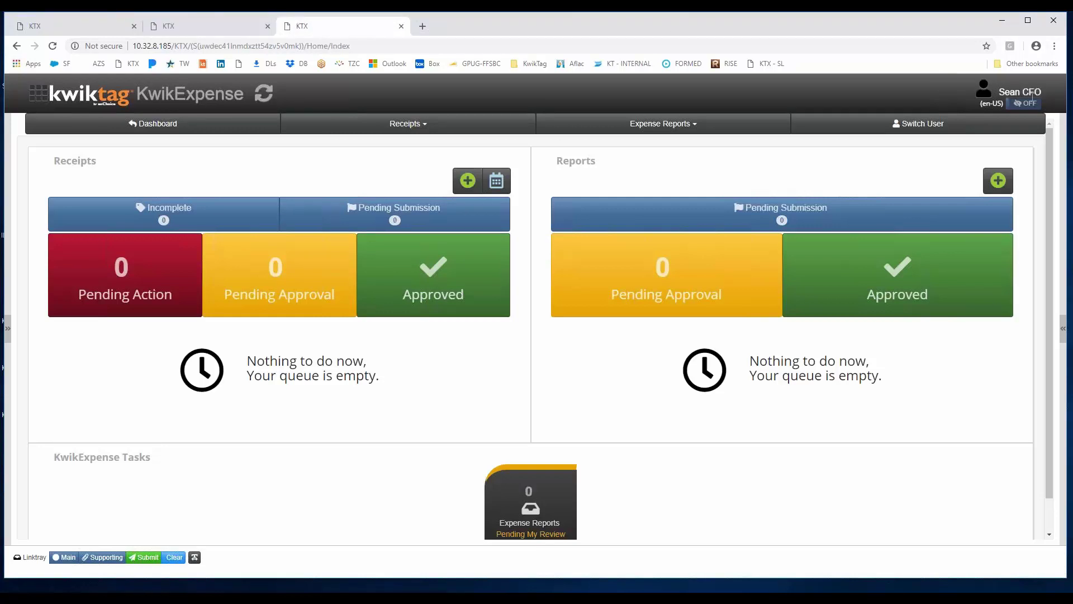
click(263, 96)
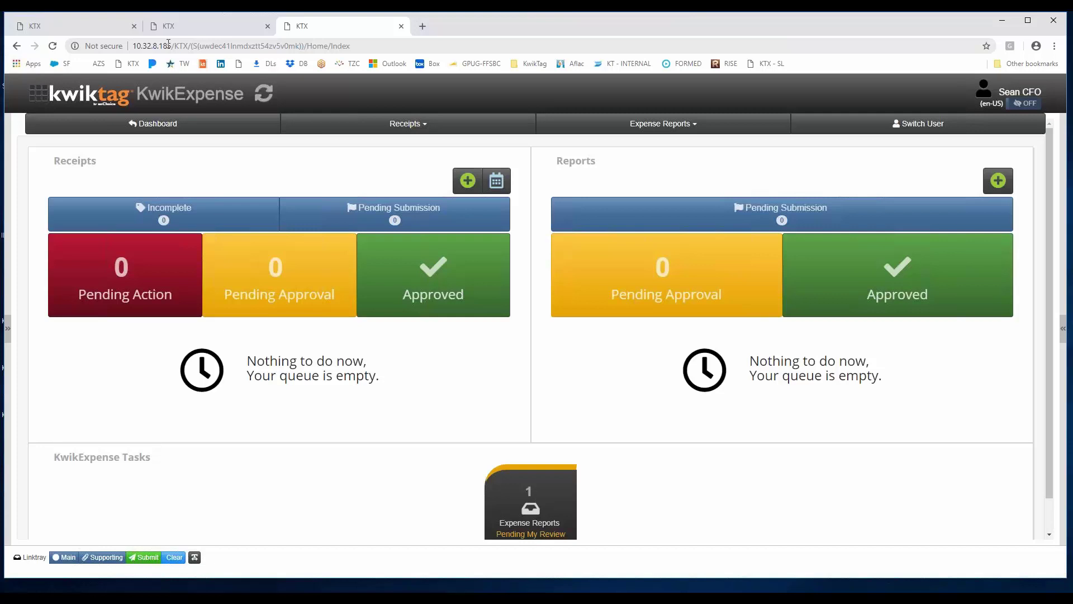
click(84, 27)
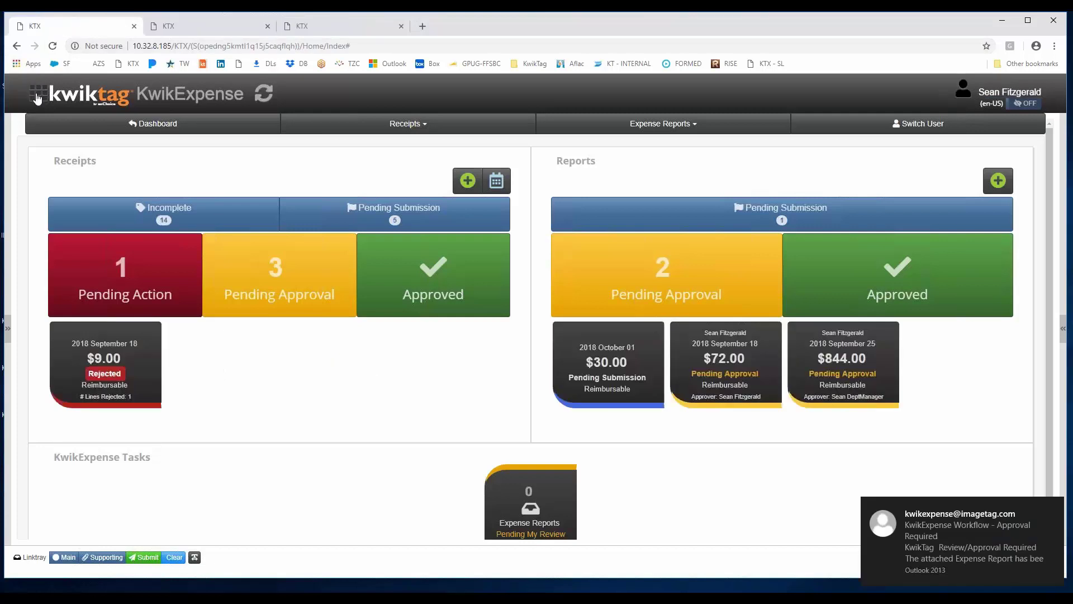
Open the 2018 - October pending statement for the signed-in employee's AMEX card in Reconciliation and examine its matched charges.
click(37, 97)
click(165, 274)
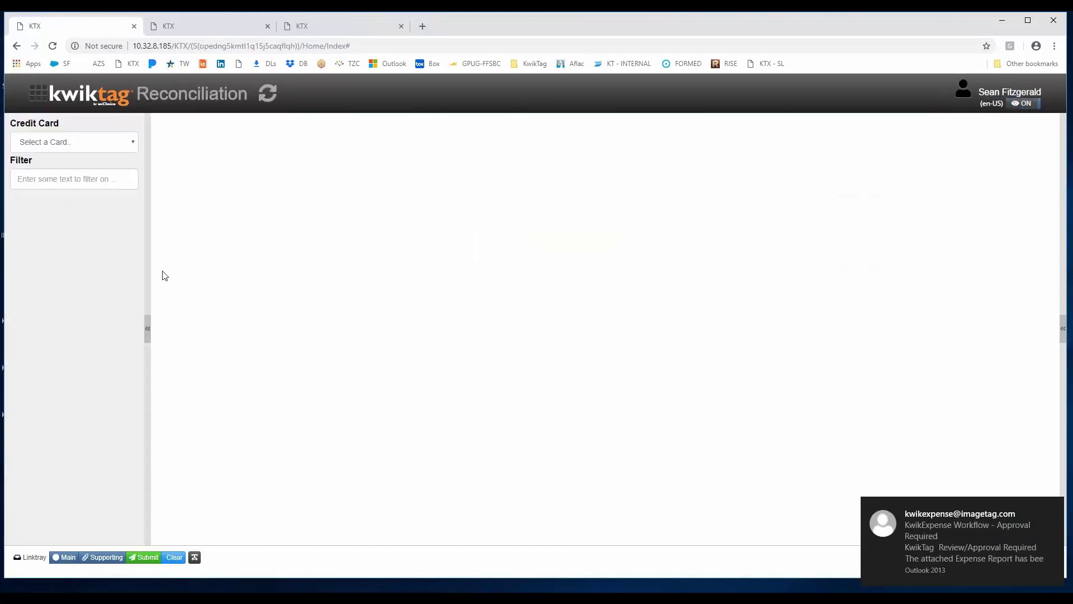
click(132, 144)
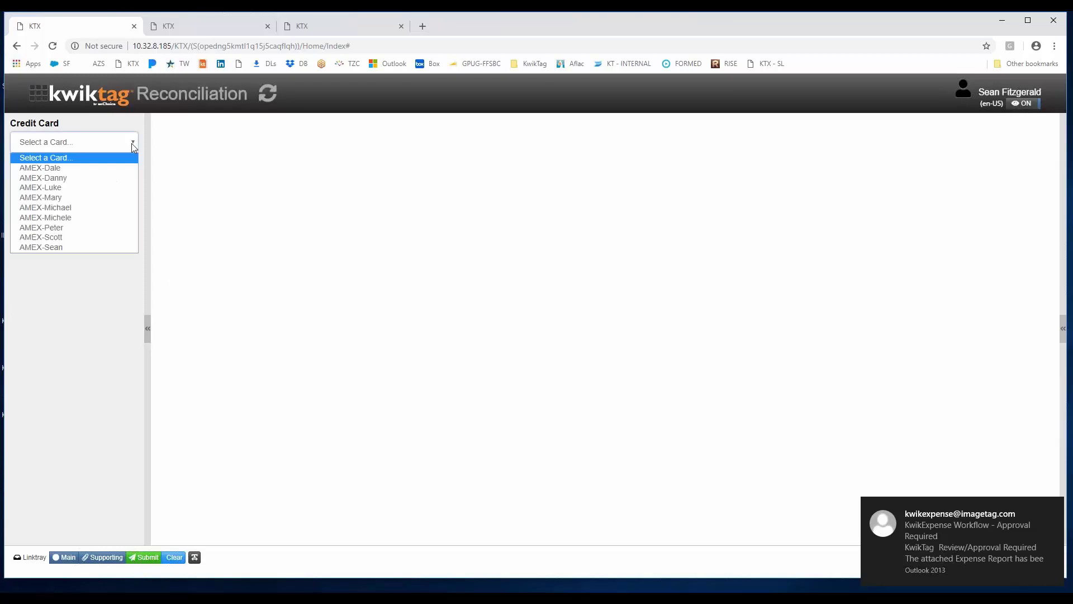
click(64, 247)
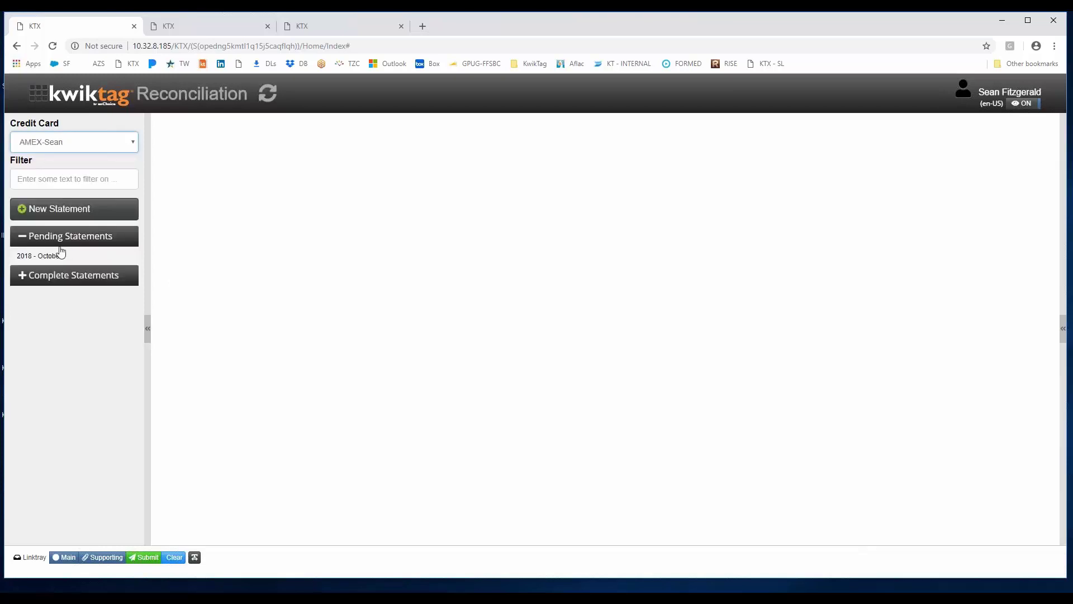
click(56, 256)
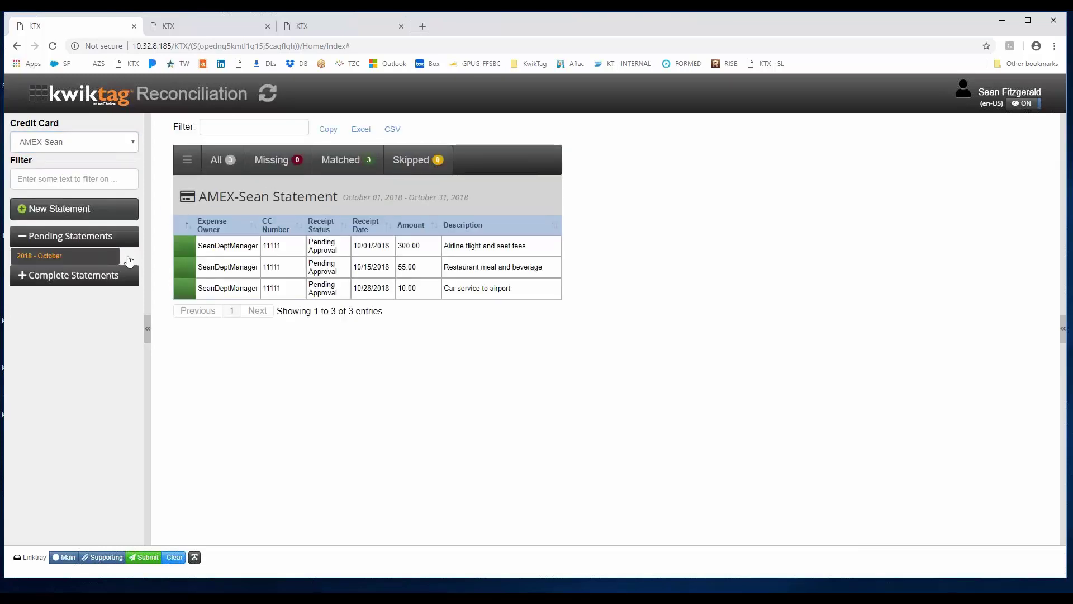
click(235, 267)
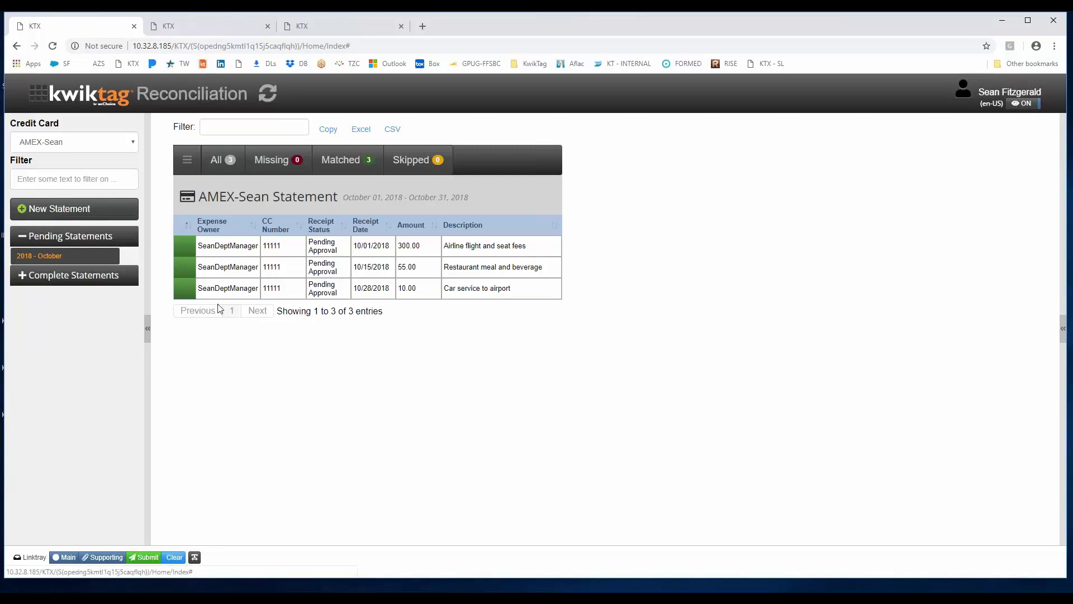
click(186, 160)
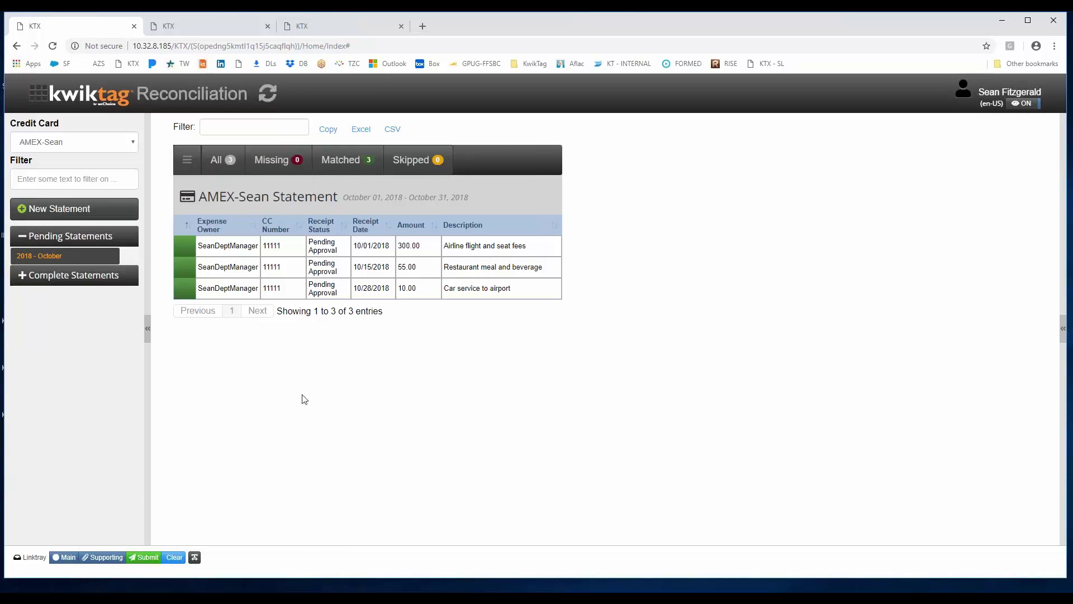
Refresh the dashboard in the CFO's session, open the October AMEX expense report pending review, and widen its preview.
click(195, 32)
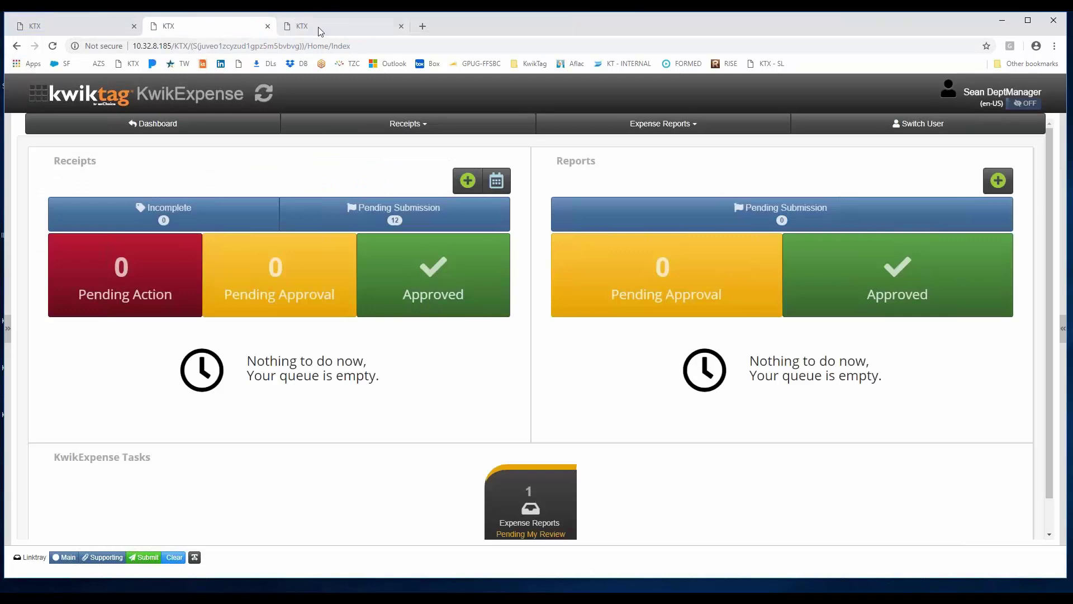
click(321, 27)
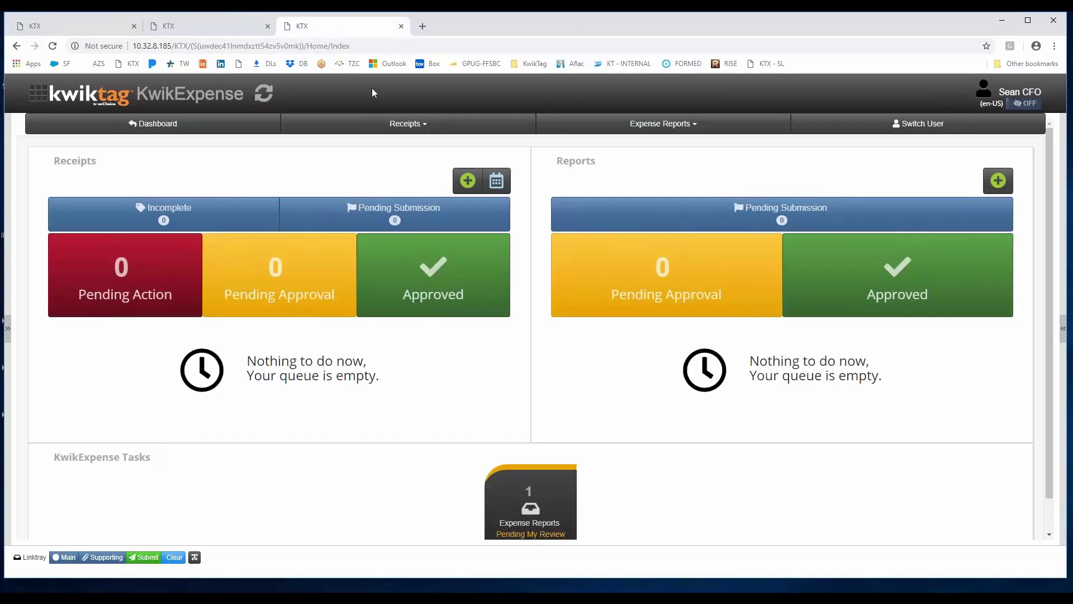
click(265, 95)
scroll(358, 435, down, 1)
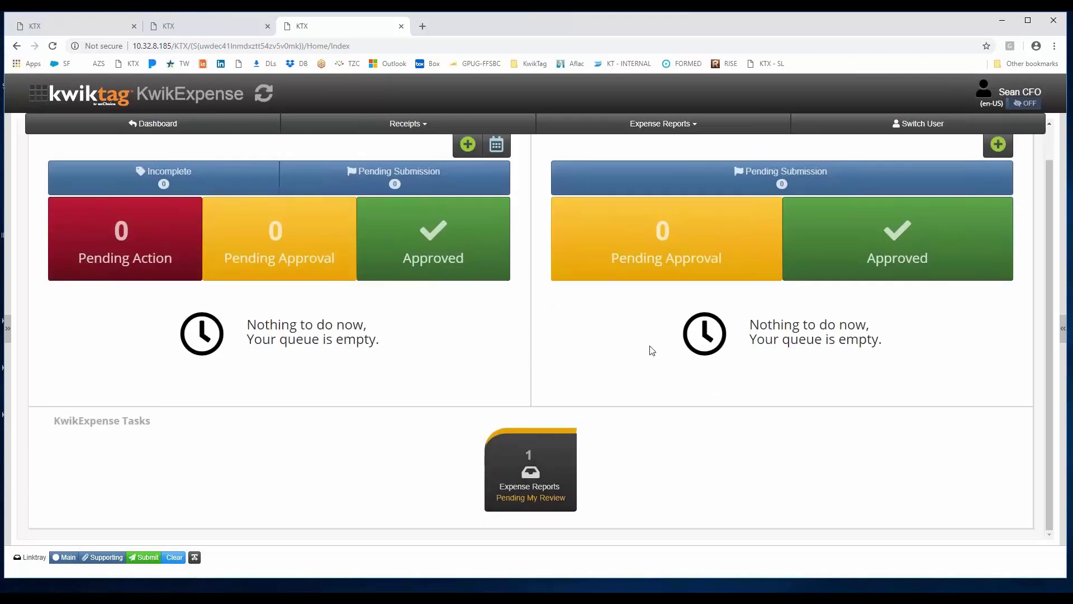
click(531, 475)
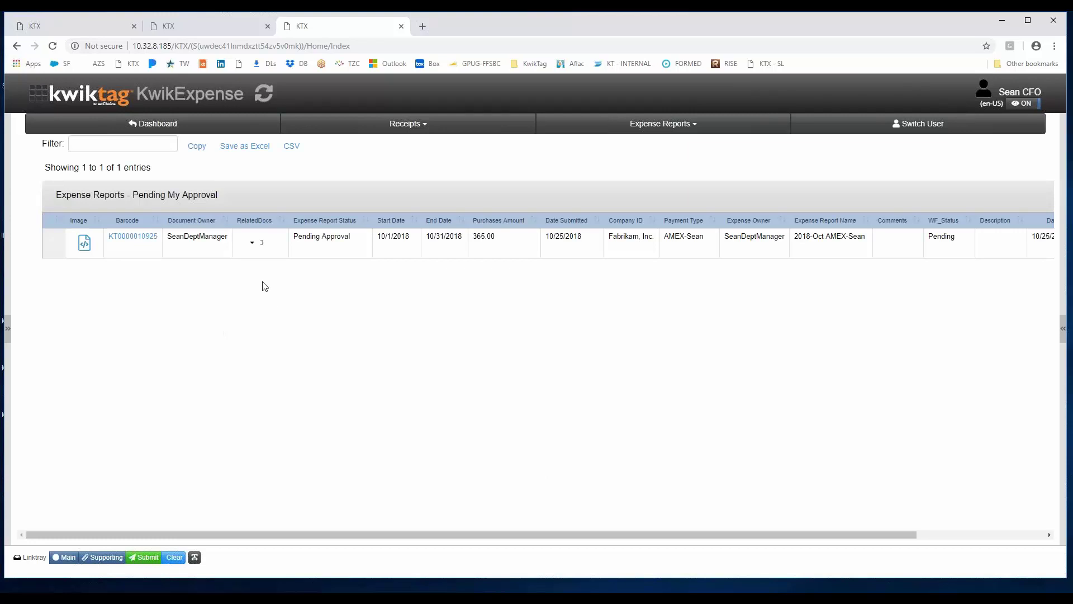
click(523, 247)
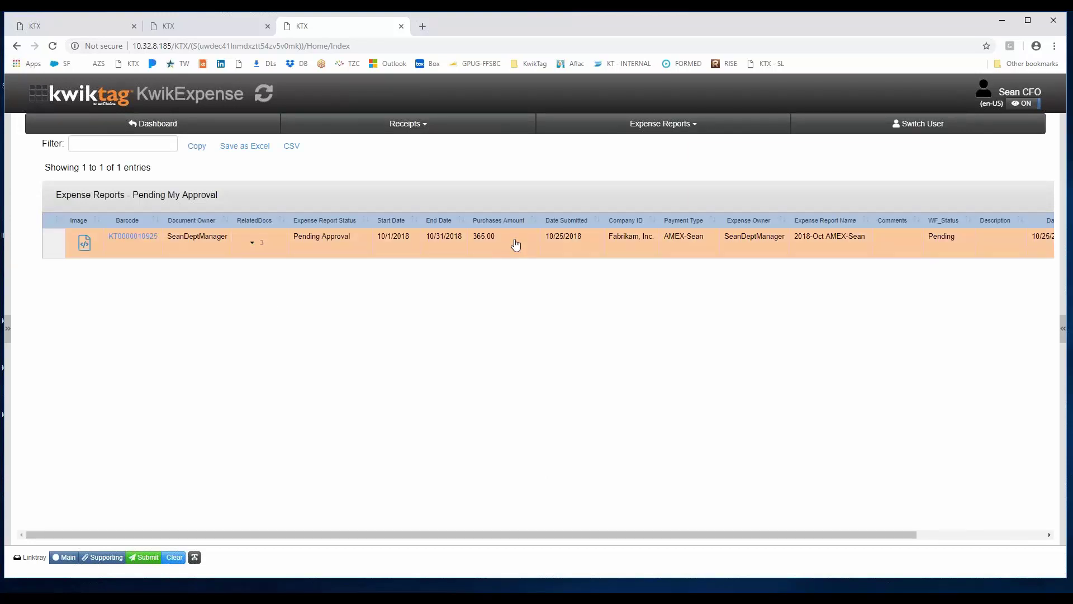
click(515, 244)
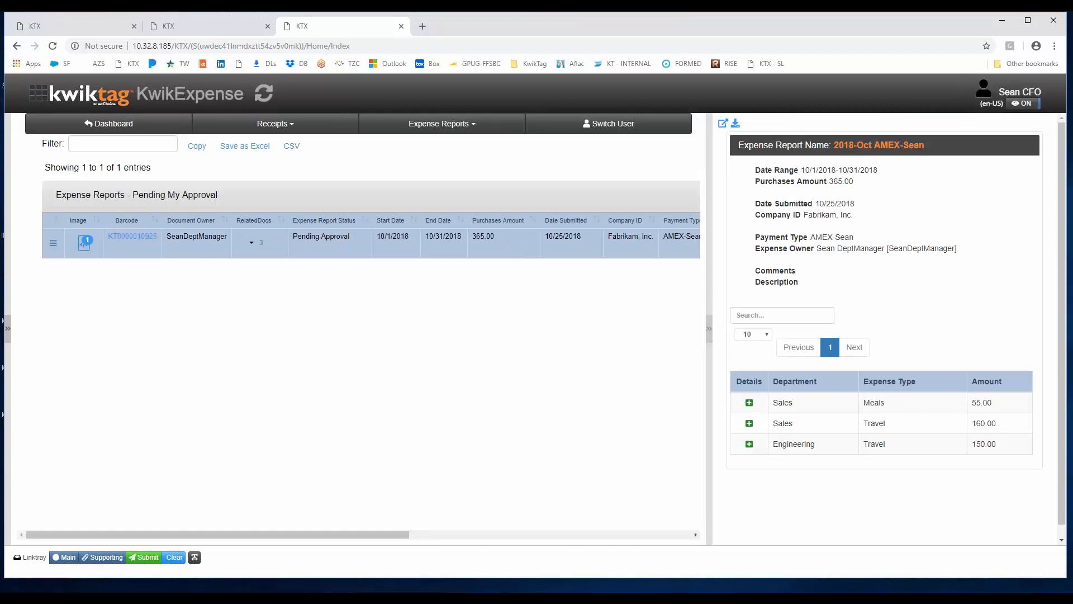
drag(709, 279, 607, 341)
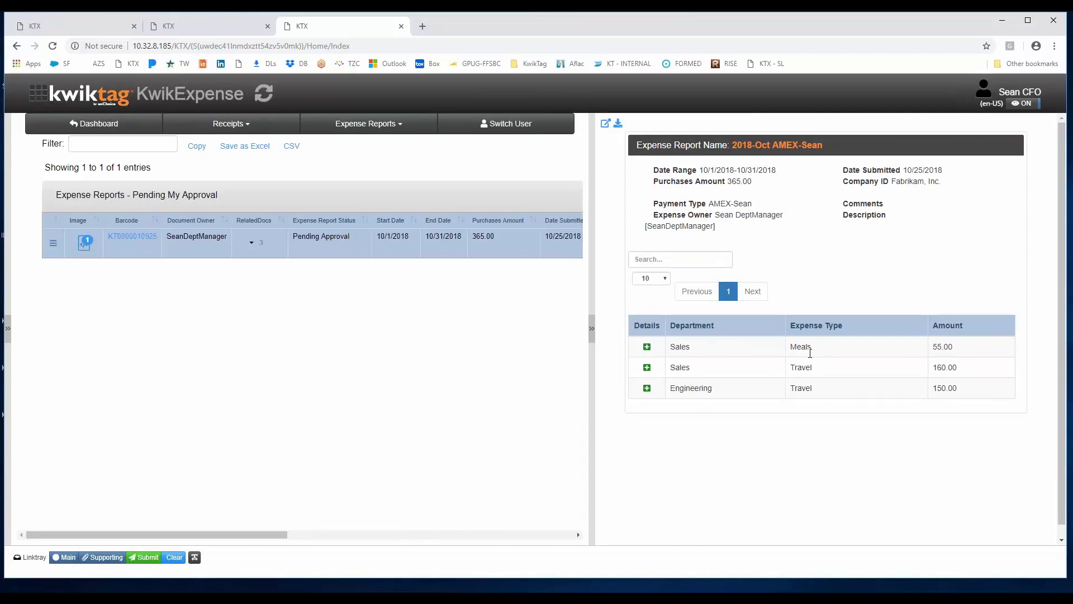
Examine the Sales meals line of the expense report, including its receipt details and the full-size restaurant receipt image.
click(647, 347)
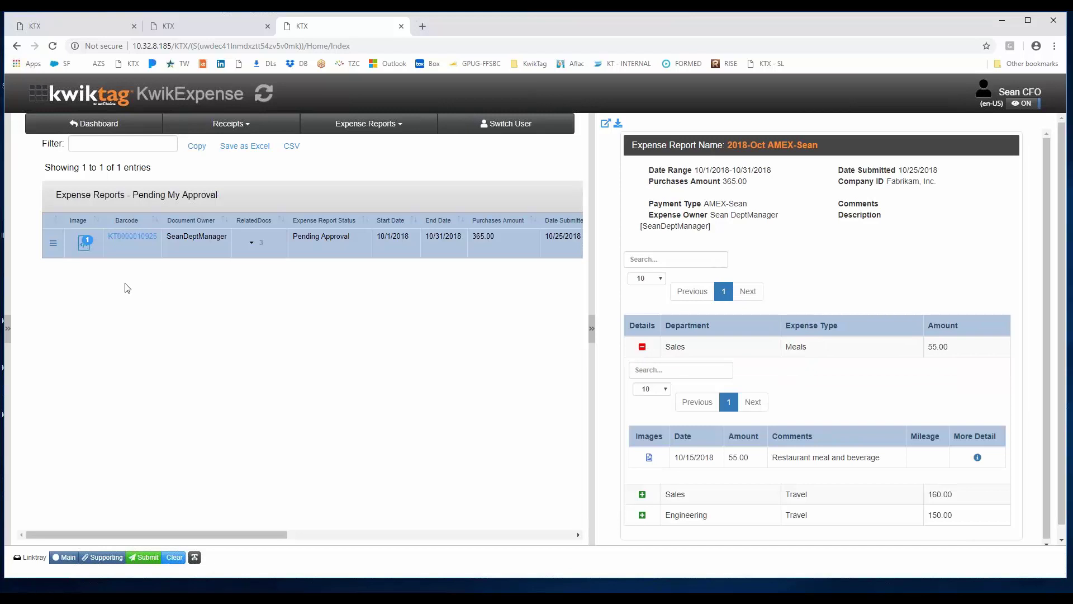
click(53, 243)
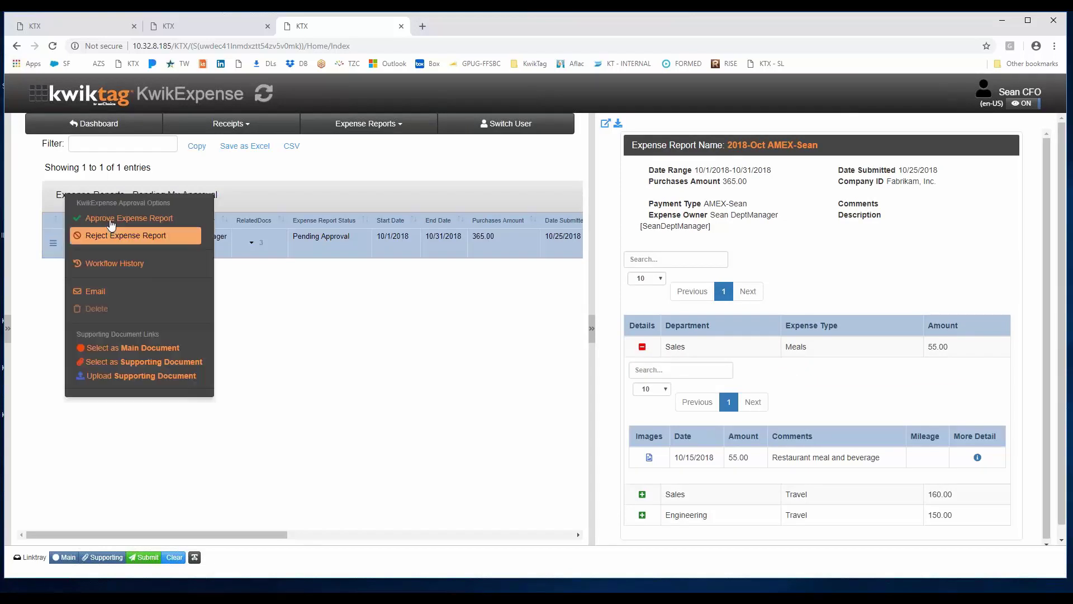
click(453, 391)
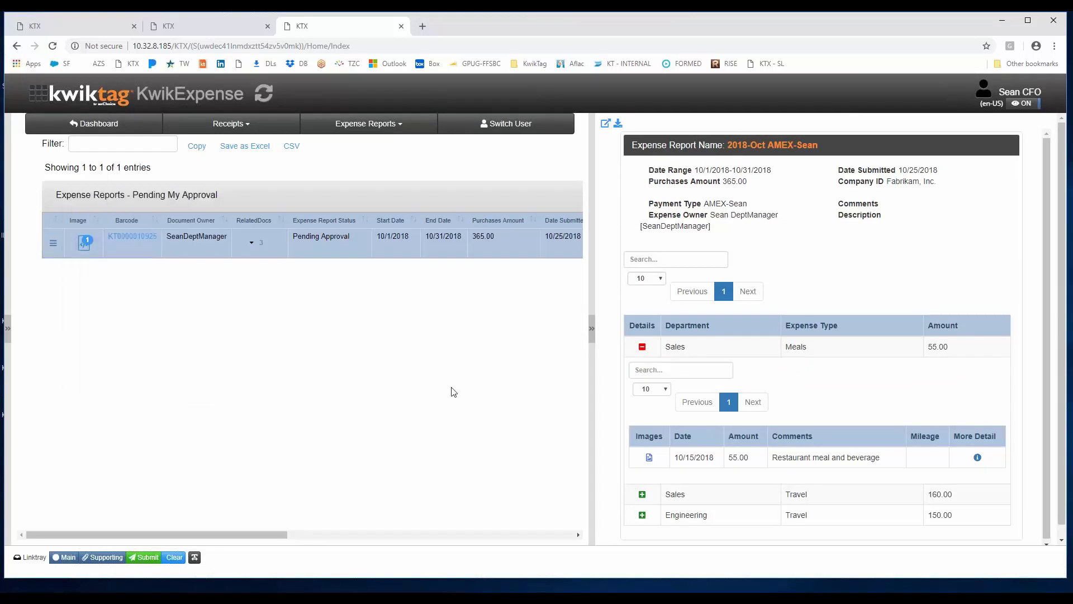
scroll(808, 372, down, 1)
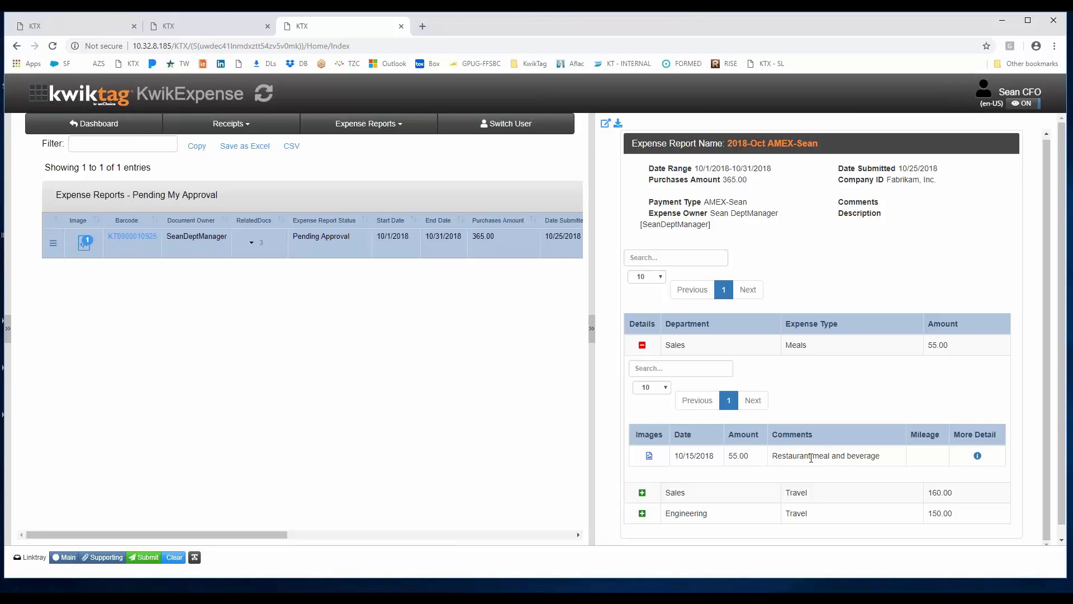
click(978, 456)
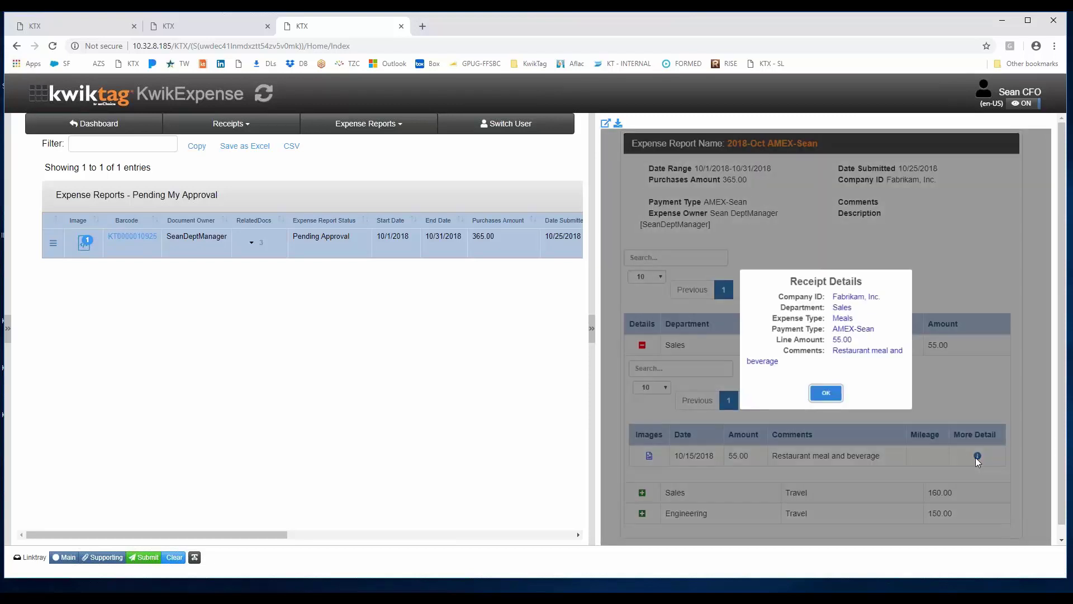
click(826, 395)
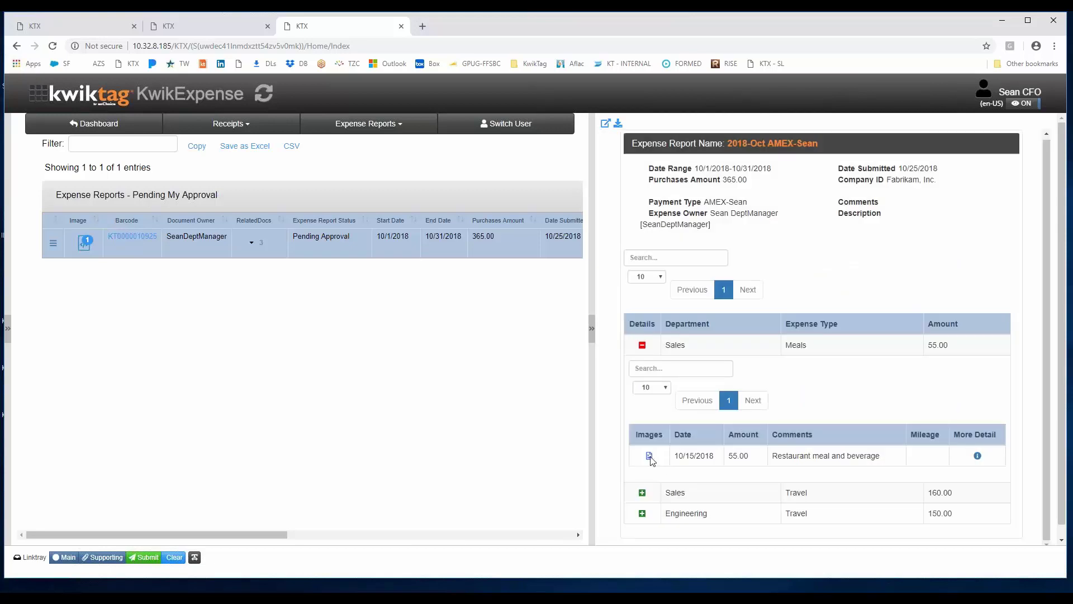
click(650, 456)
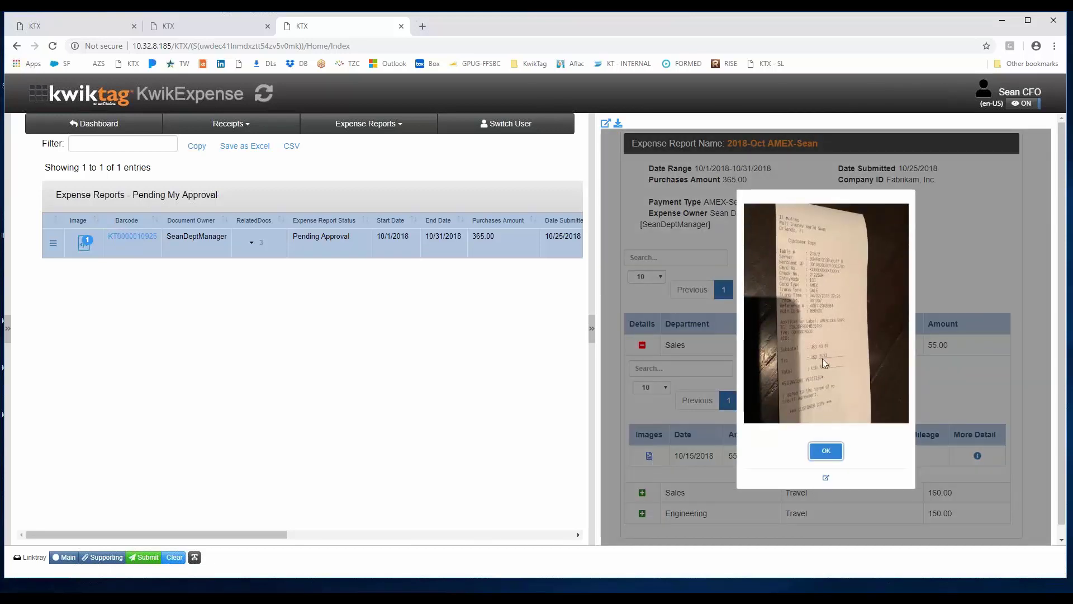
click(826, 477)
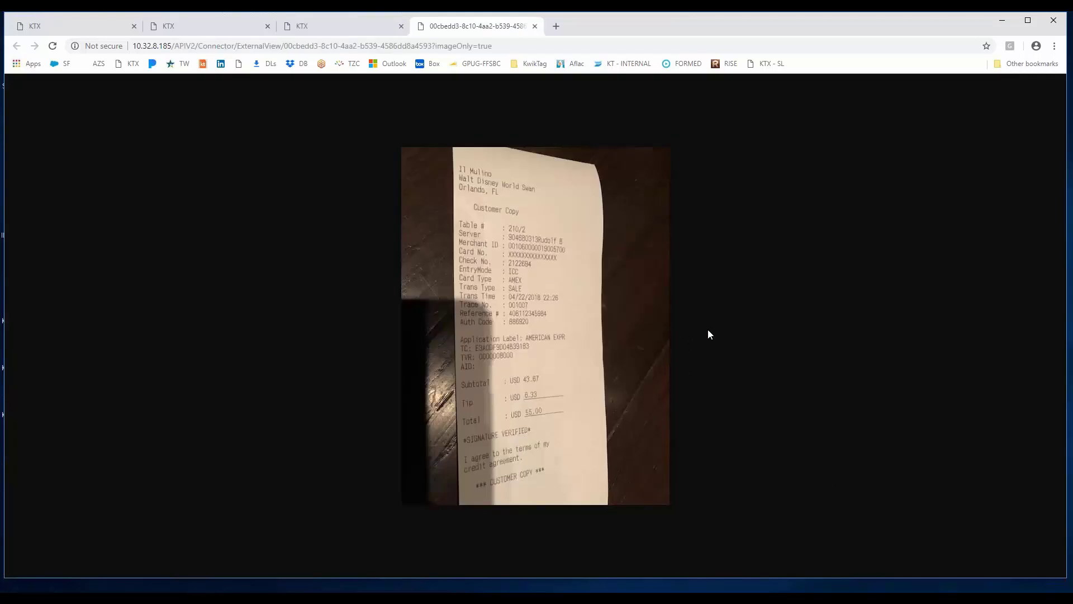
click(535, 27)
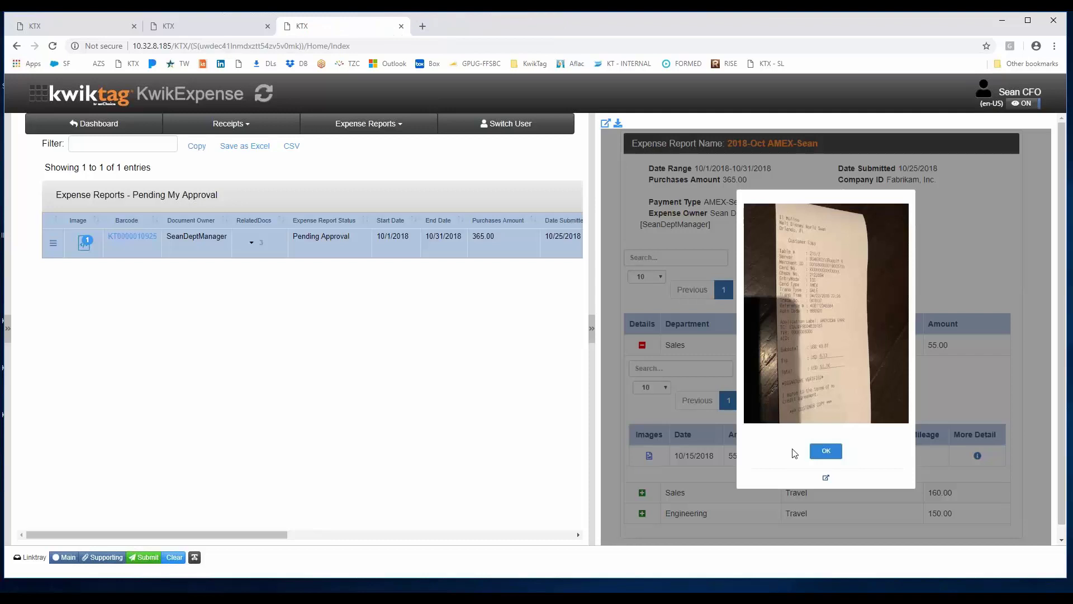
click(823, 451)
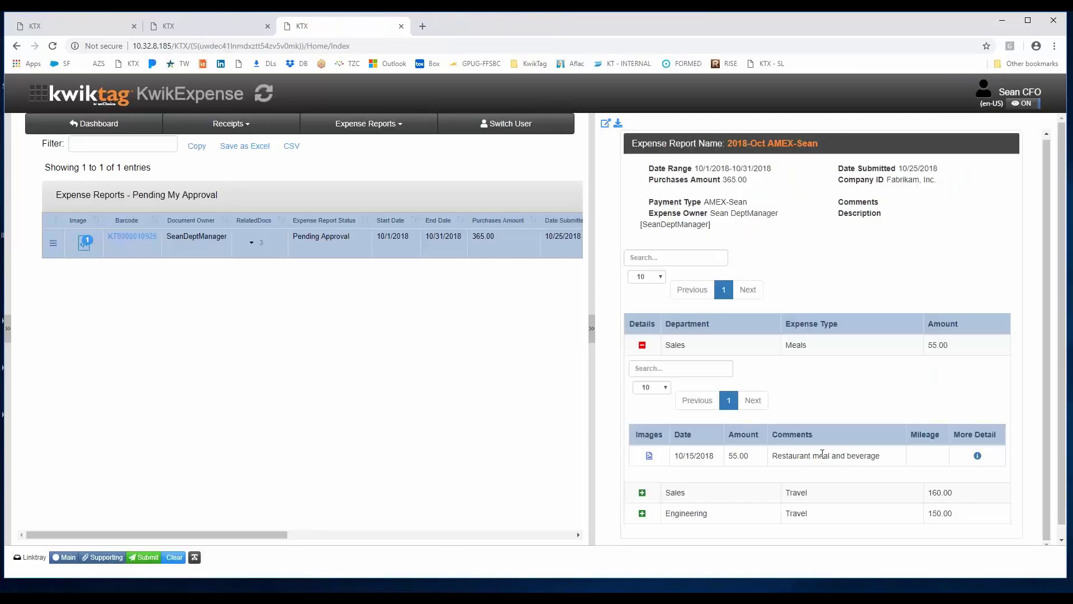
click(642, 346)
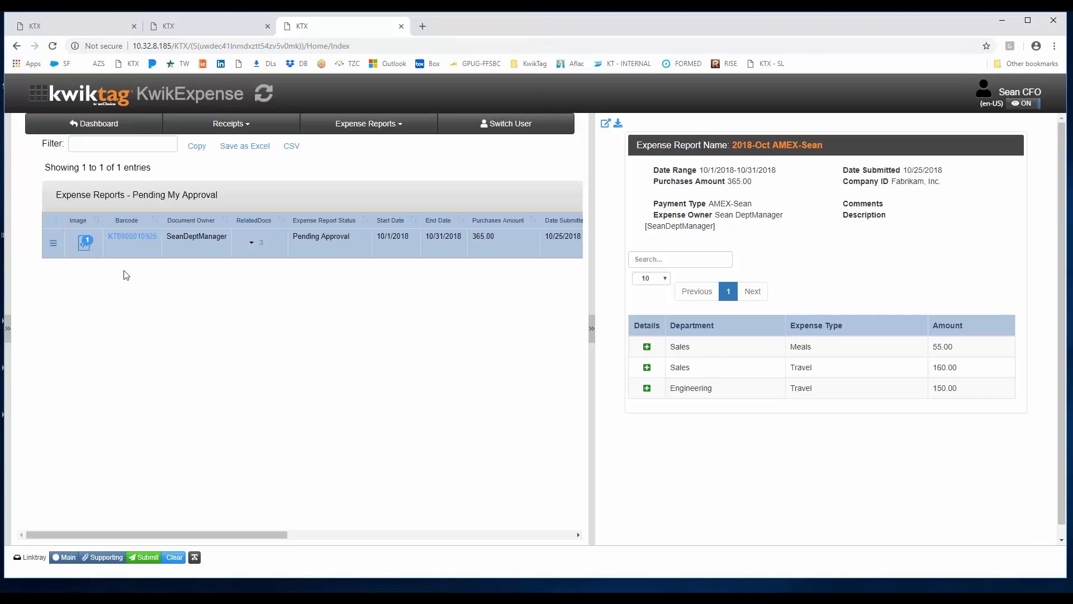
Examine the report's related receipts and the receipt lines behind the airline and restaurant charges.
click(253, 244)
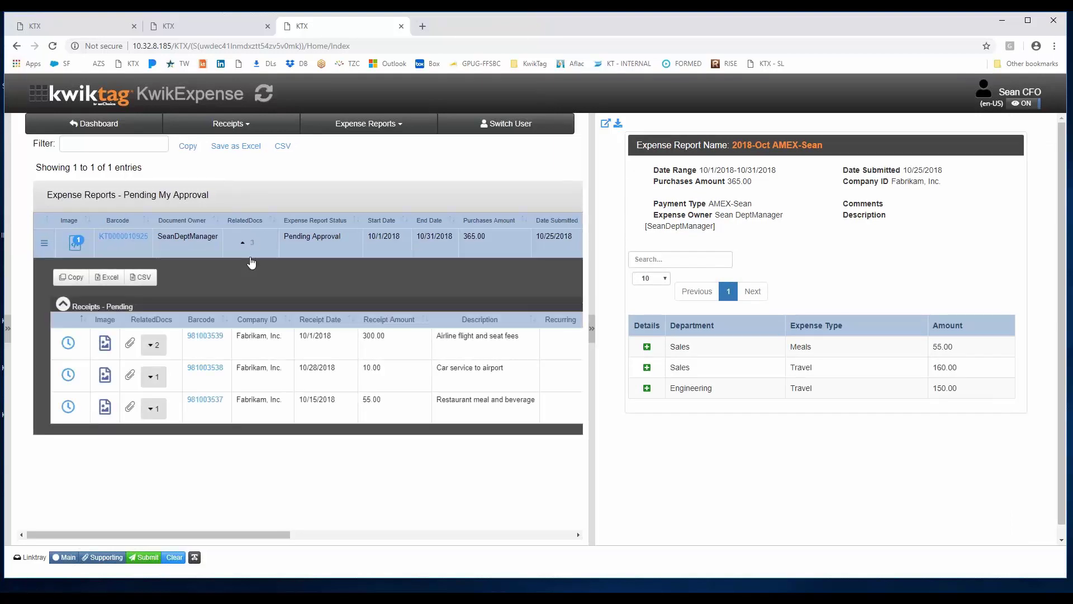
click(156, 346)
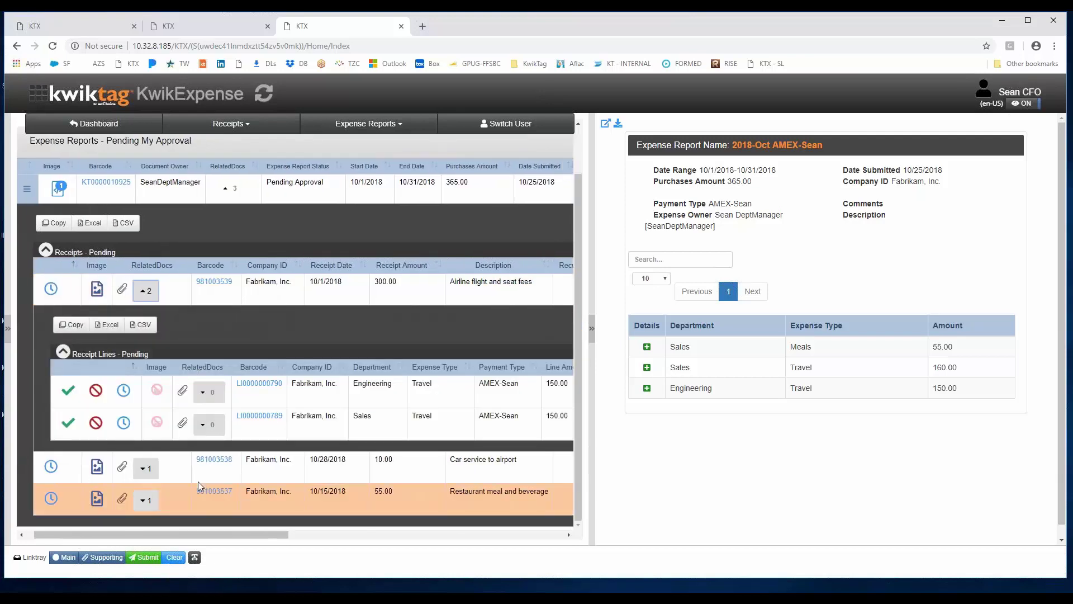
click(155, 506)
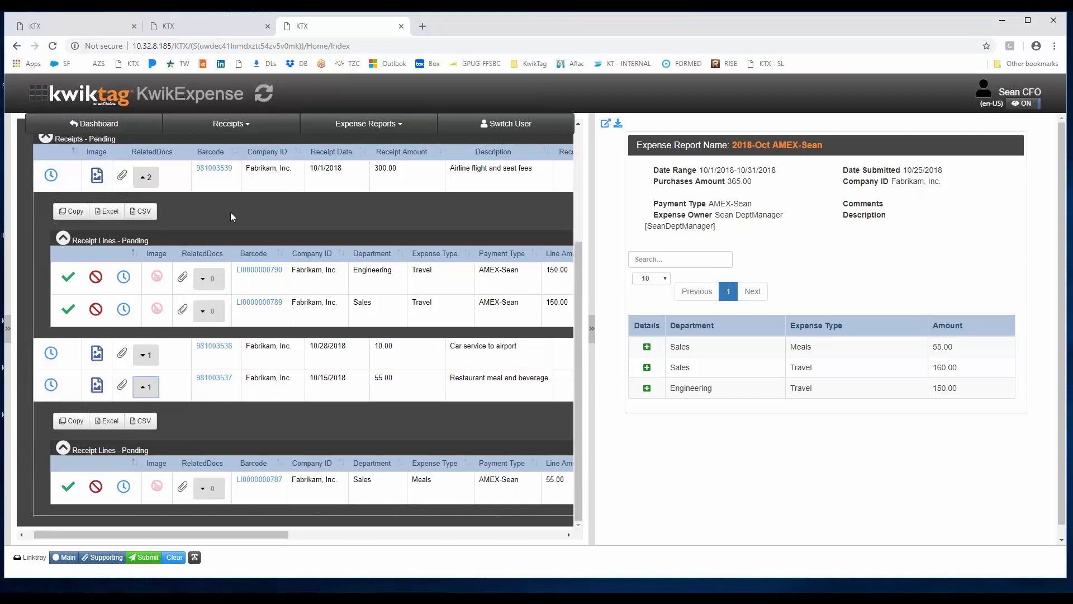
scroll(230, 212, up, 2)
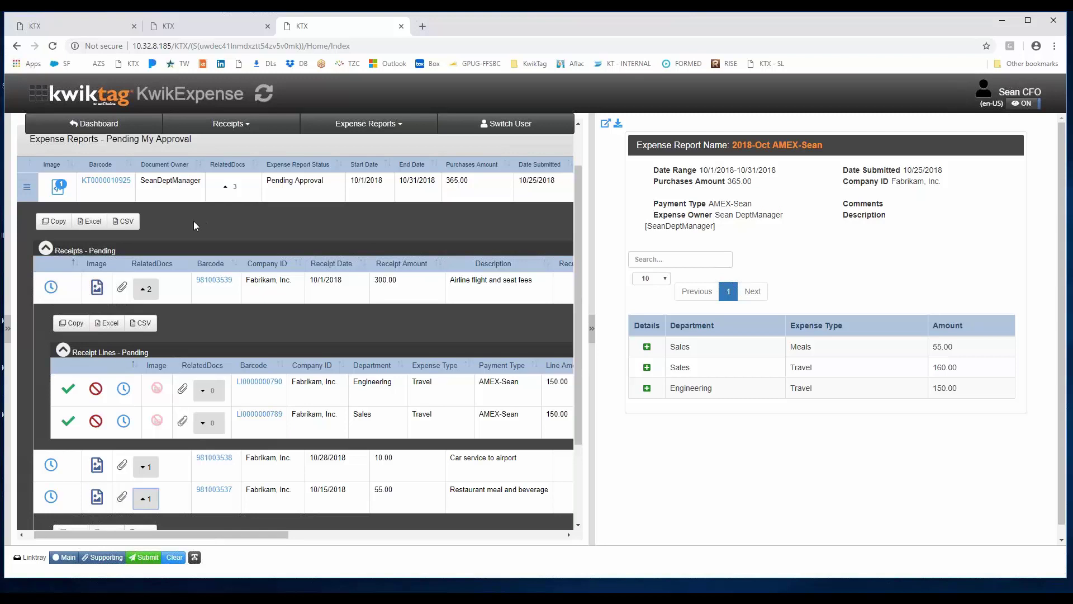
Approve the October AMEX expense report as CFO without a workflow comment.
click(27, 188)
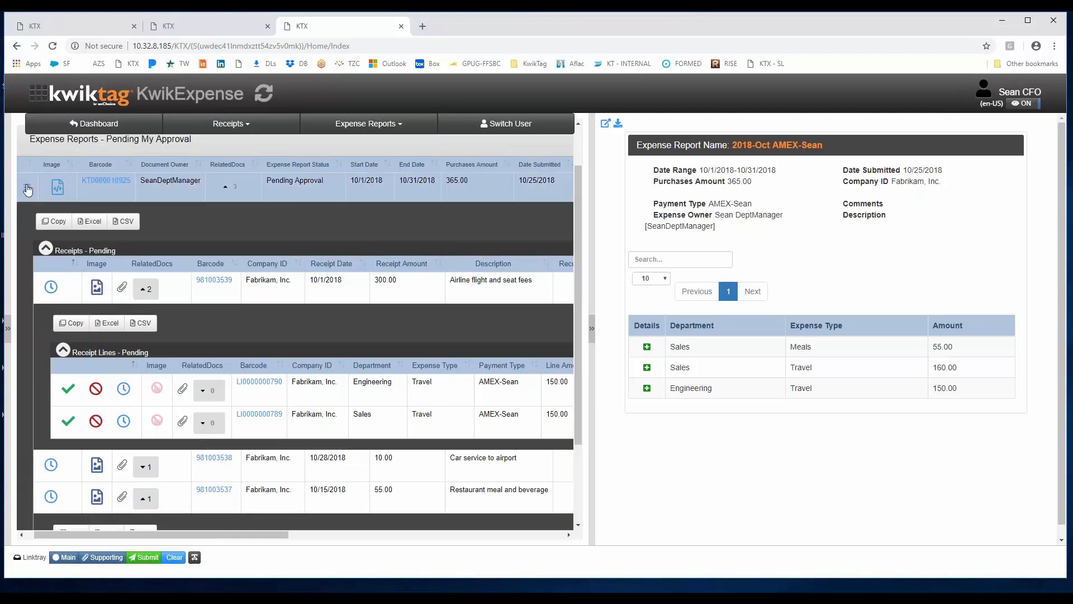
click(26, 188)
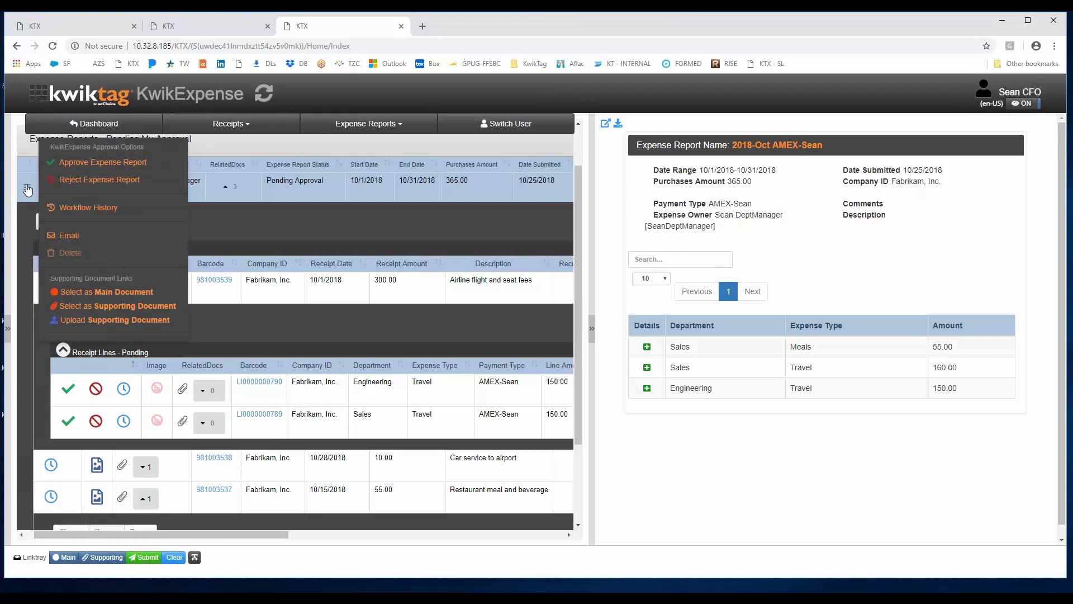
click(123, 168)
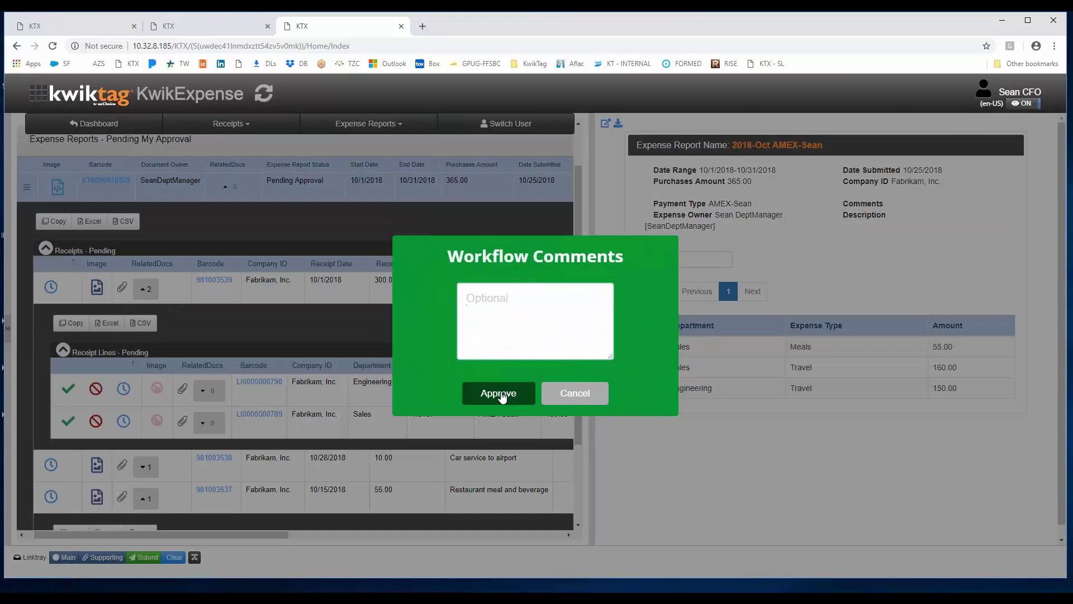
click(499, 394)
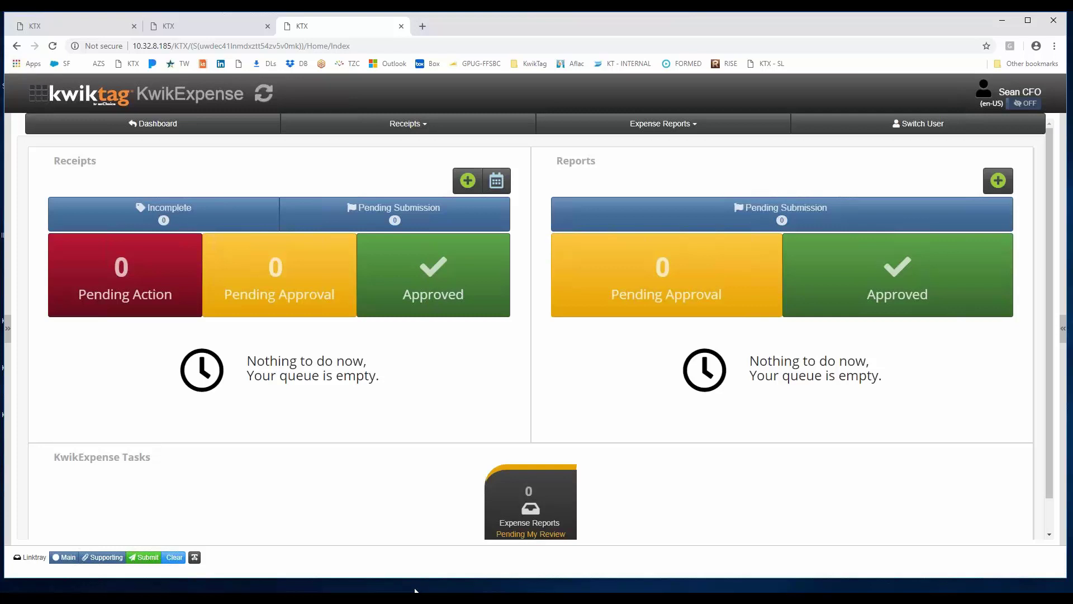
Switch to Dynamics GP, reposition the Payables Transaction Entry window, and open the KwikTag work queue from it.
click(338, 579)
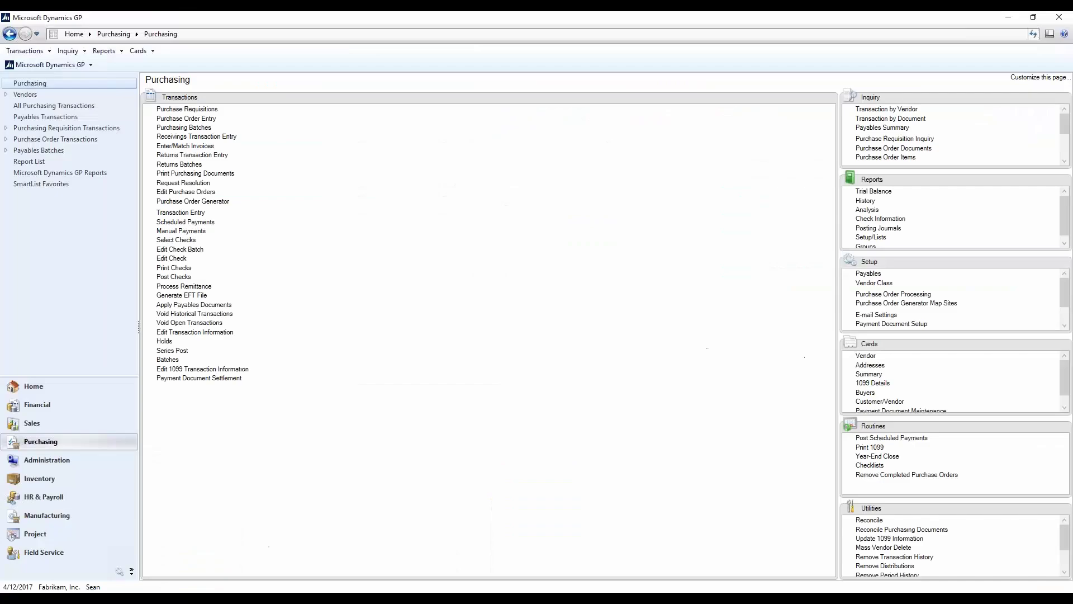
click(404, 560)
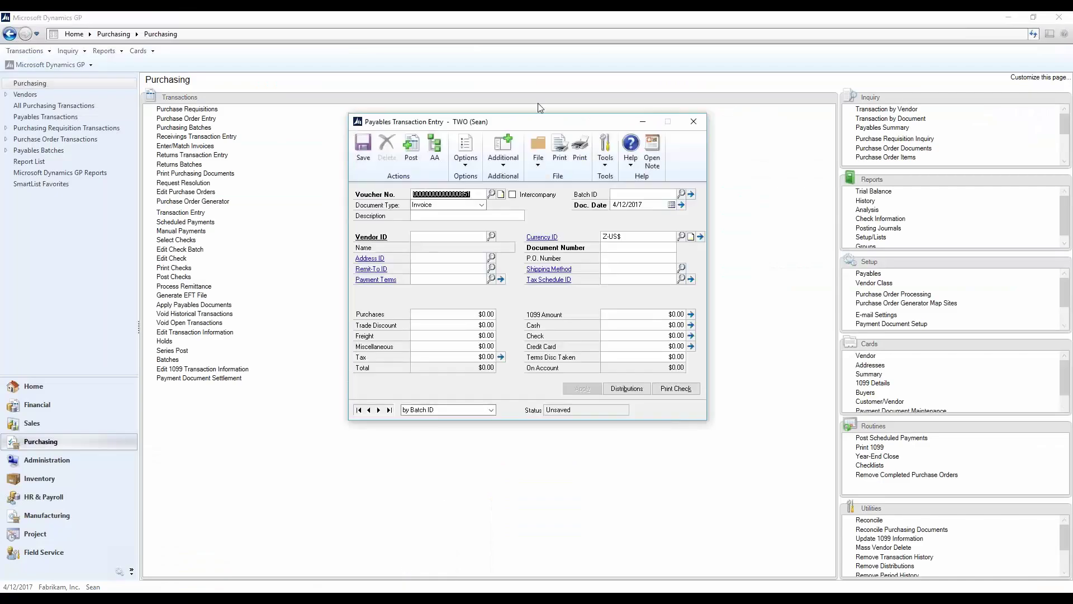
drag(552, 127, 469, 131)
click(421, 165)
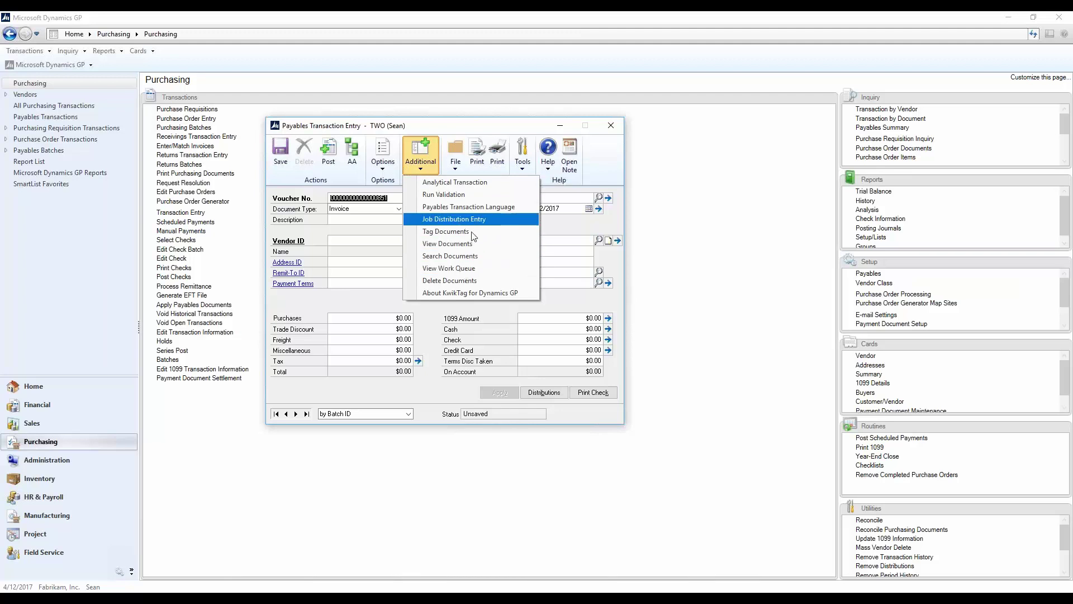
click(470, 269)
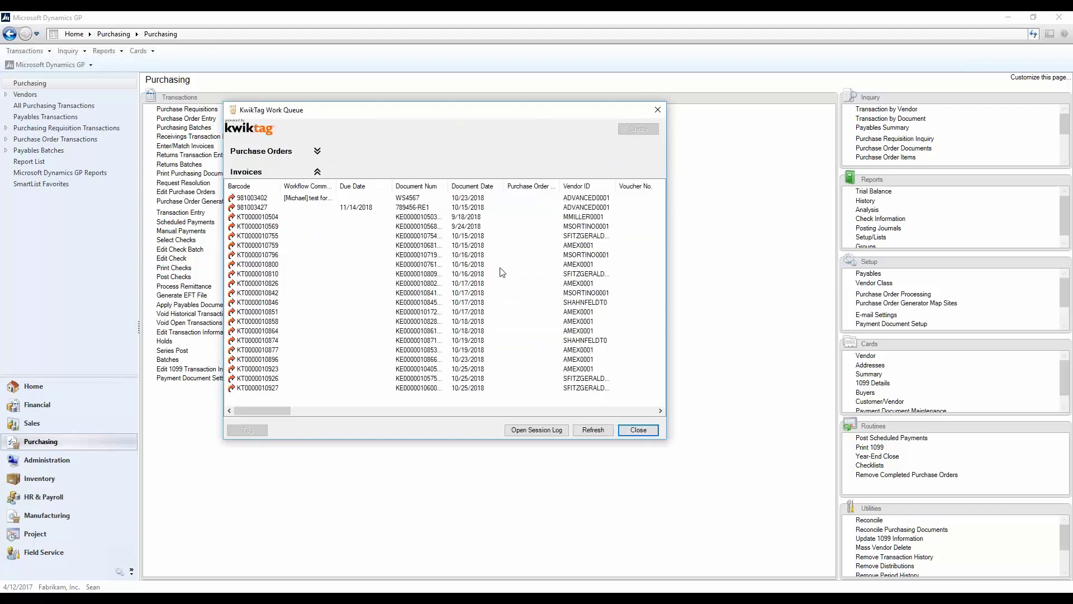
Select the AMEX0001 invoice dated 10/25/2018, and widen the work queue window and its Vendor ID column.
click(483, 390)
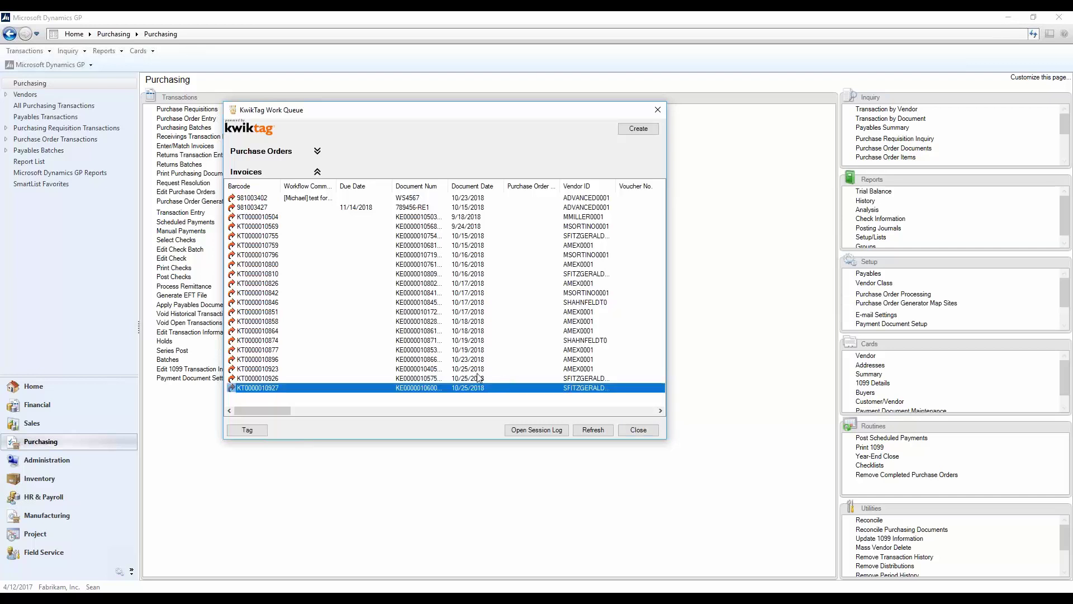
click(478, 371)
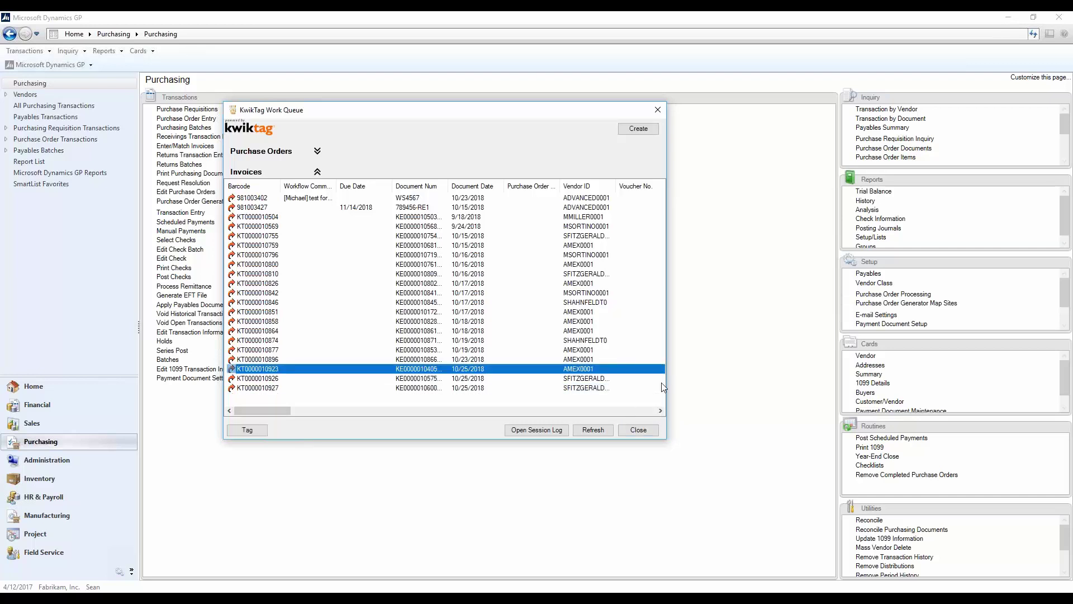
drag(664, 387, 819, 394)
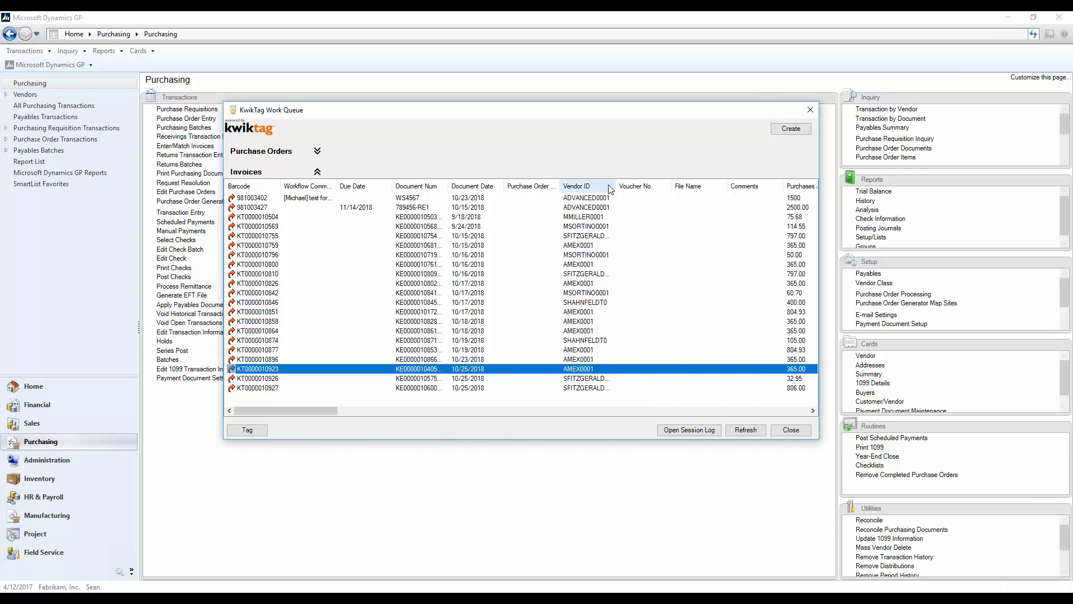
drag(638, 182, 643, 182)
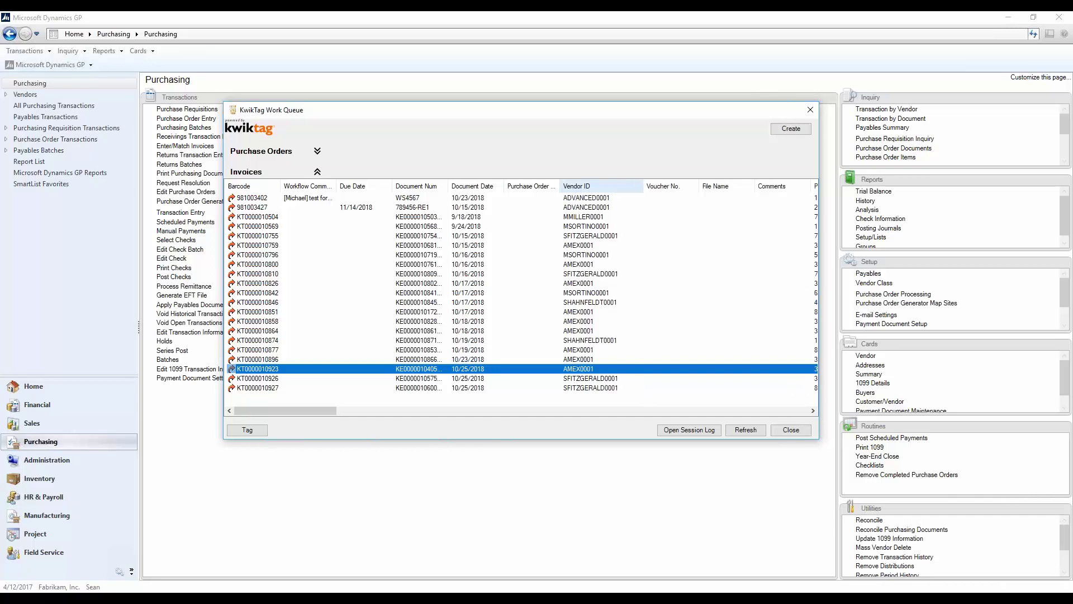
View the expense report document behind the selected AMEX0001 invoice, and return to the KwikTag work queue in Dynamics GP.
right_click(524, 374)
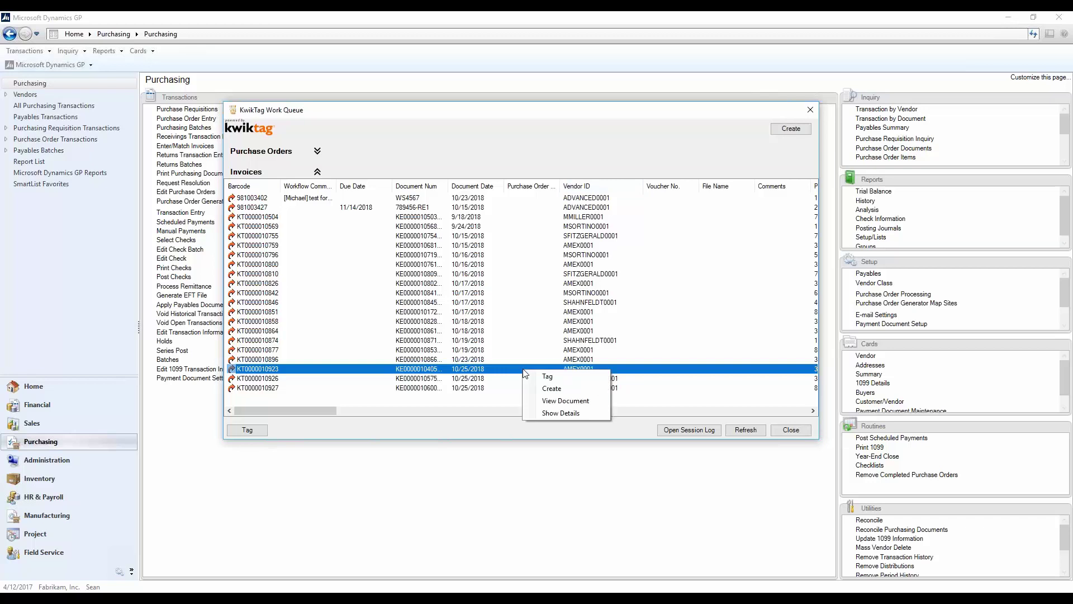
click(566, 402)
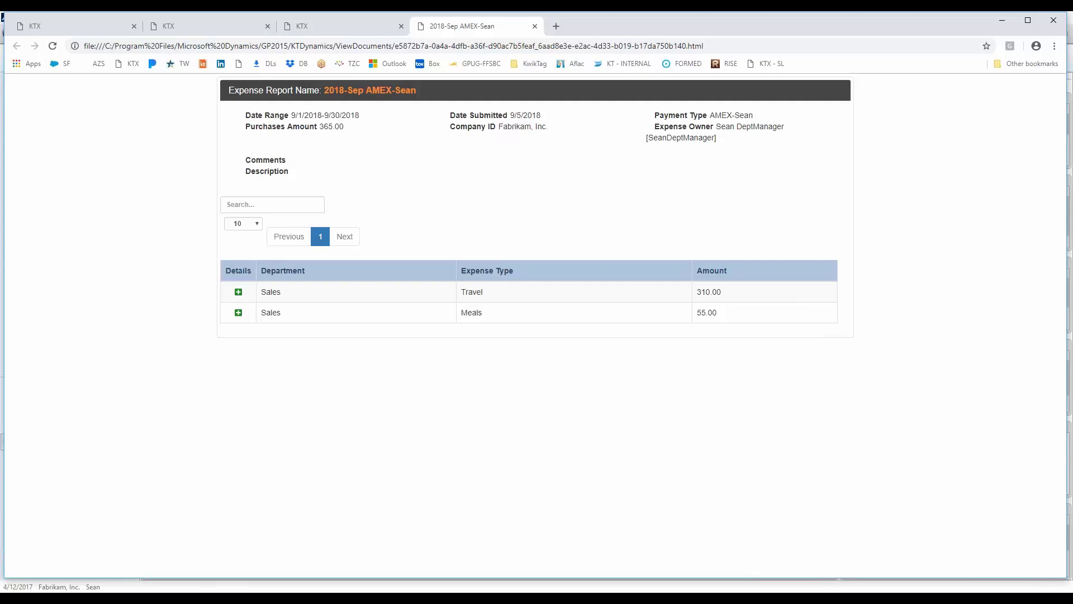
mouse_move(345, 599)
click(439, 559)
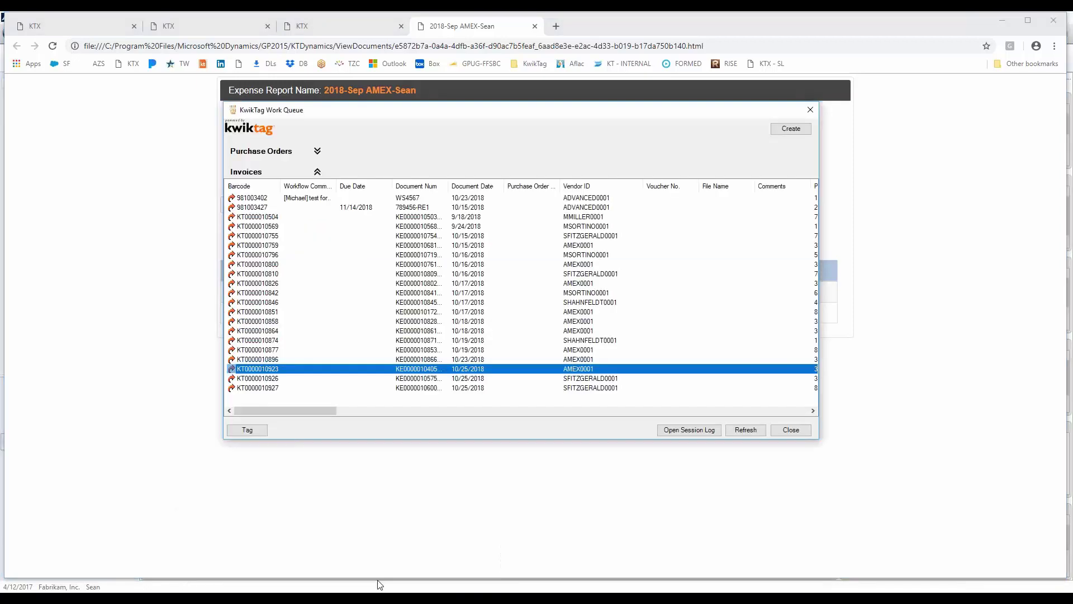
mouse_move(380, 598)
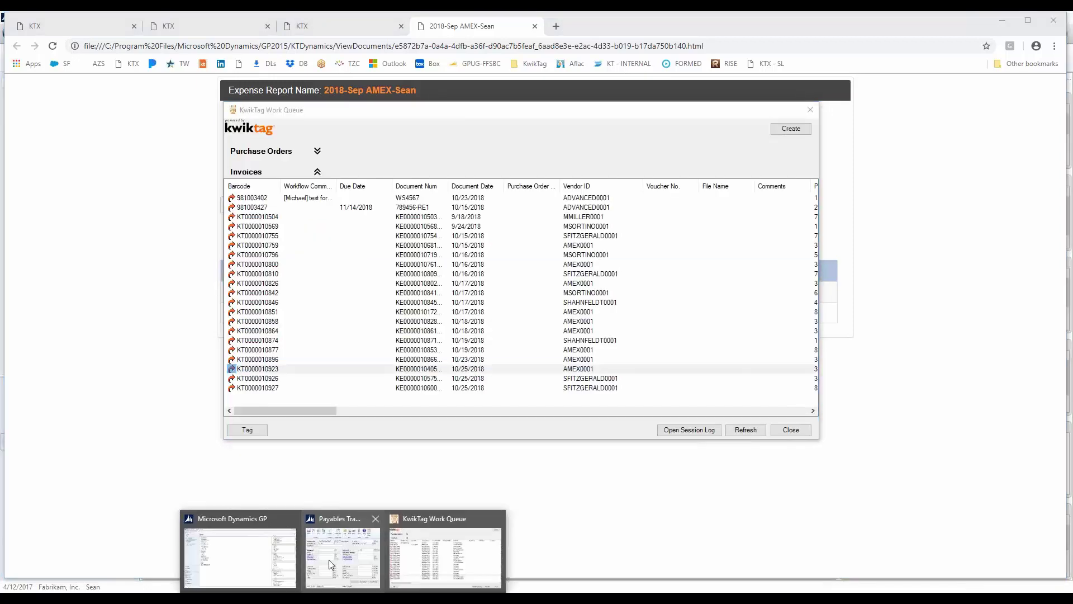
click(231, 554)
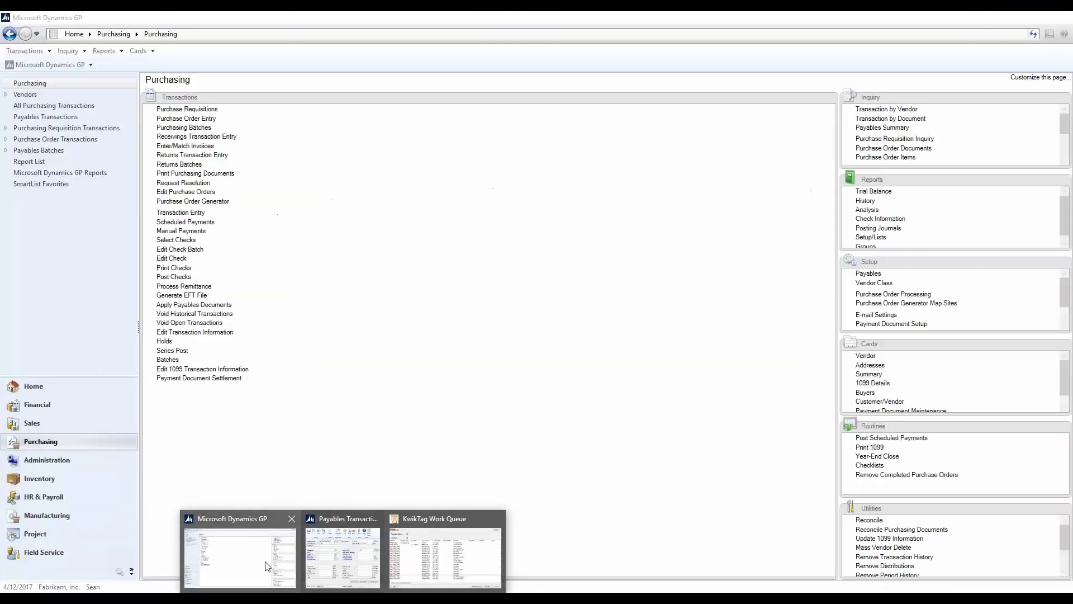
click(357, 568)
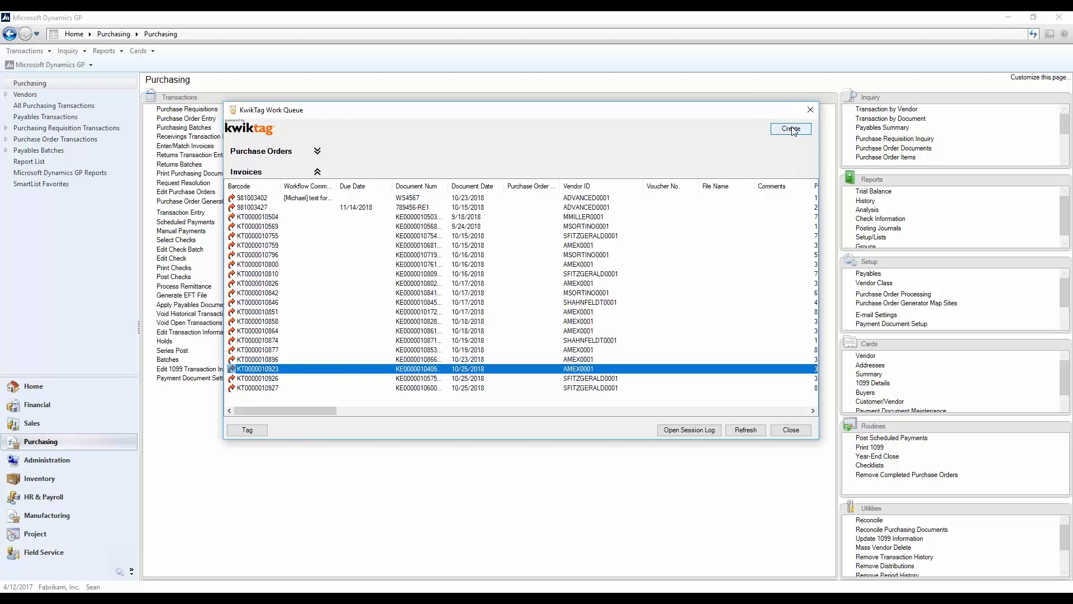
Extend the selection to the three adjacent AMEX0001 invoices, and reduce it to the one dated 10/25/2018.
shift+click(574, 360)
shift+click(573, 351)
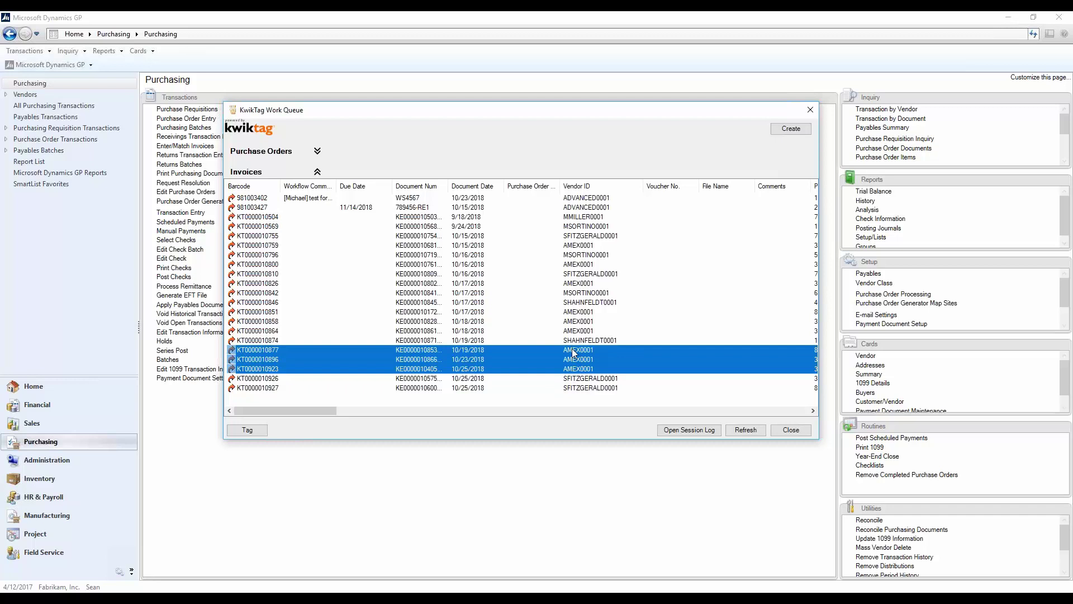
click(528, 370)
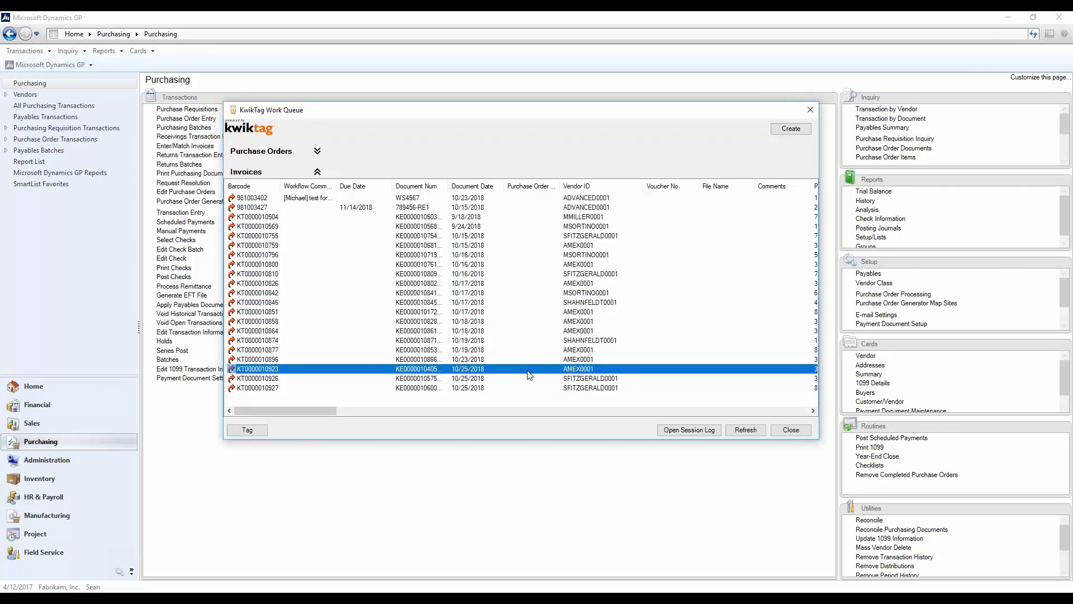
Create the payables transaction from the selected AMEX0001 invoice in a new batch named Turnkey 1025, and close the work queue.
click(796, 129)
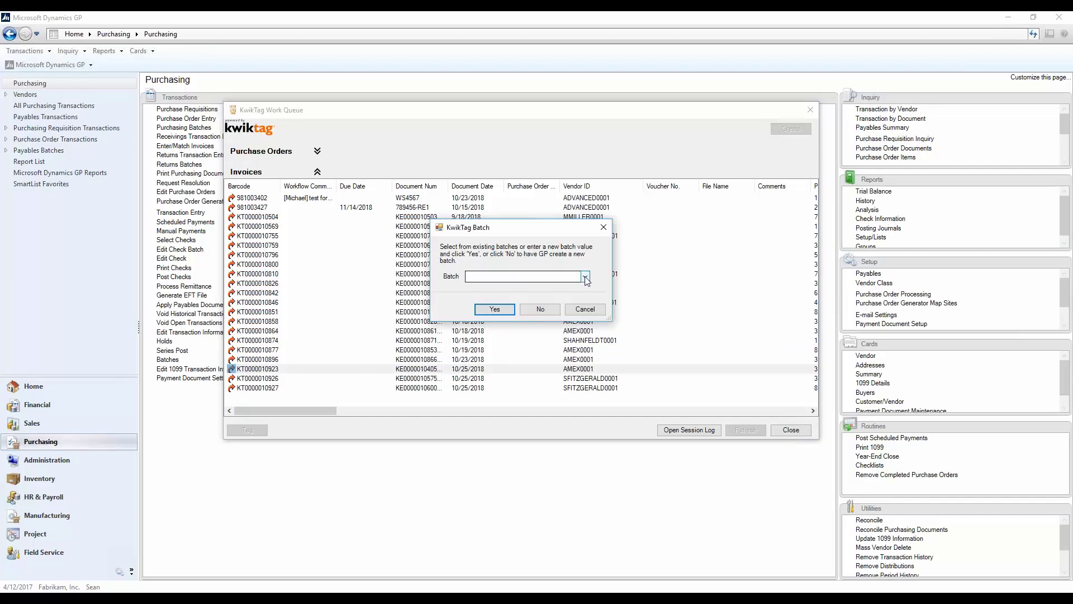
click(586, 277)
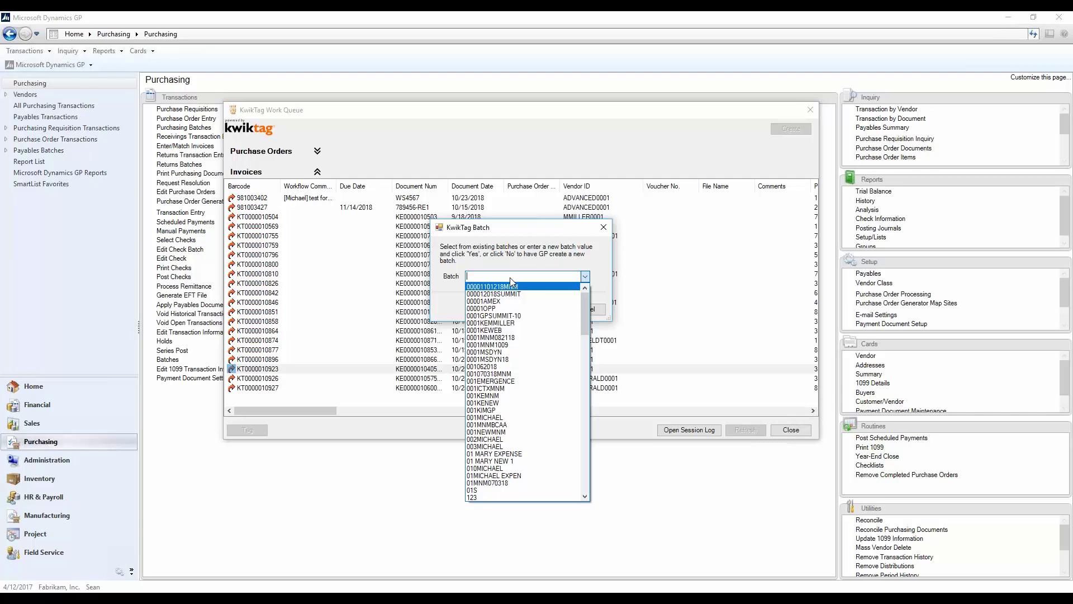
click(487, 278)
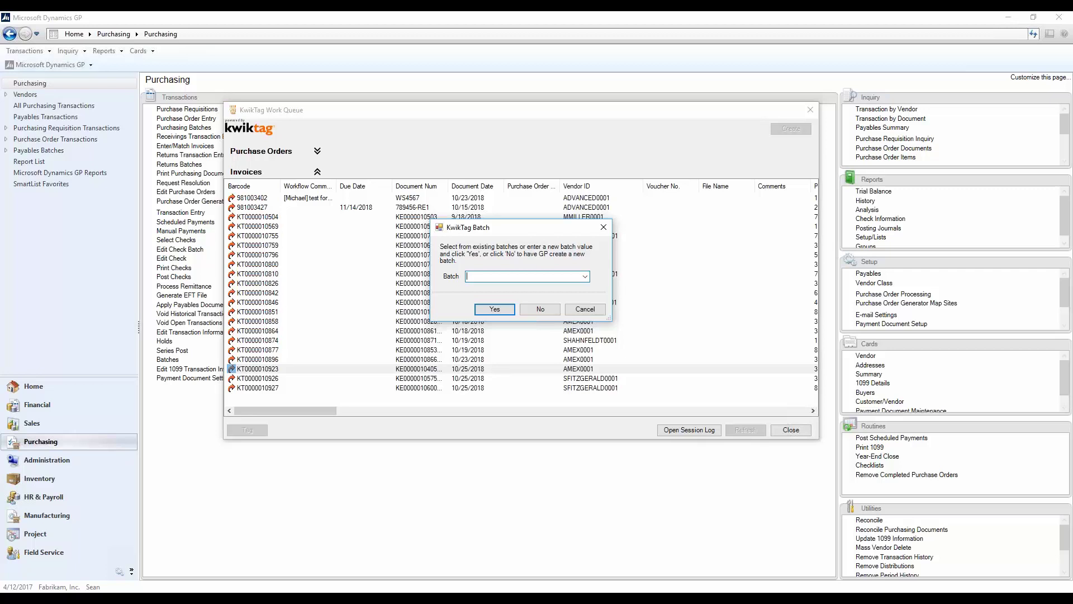
text(T)
text(umke)
text(y 1025)
click(496, 310)
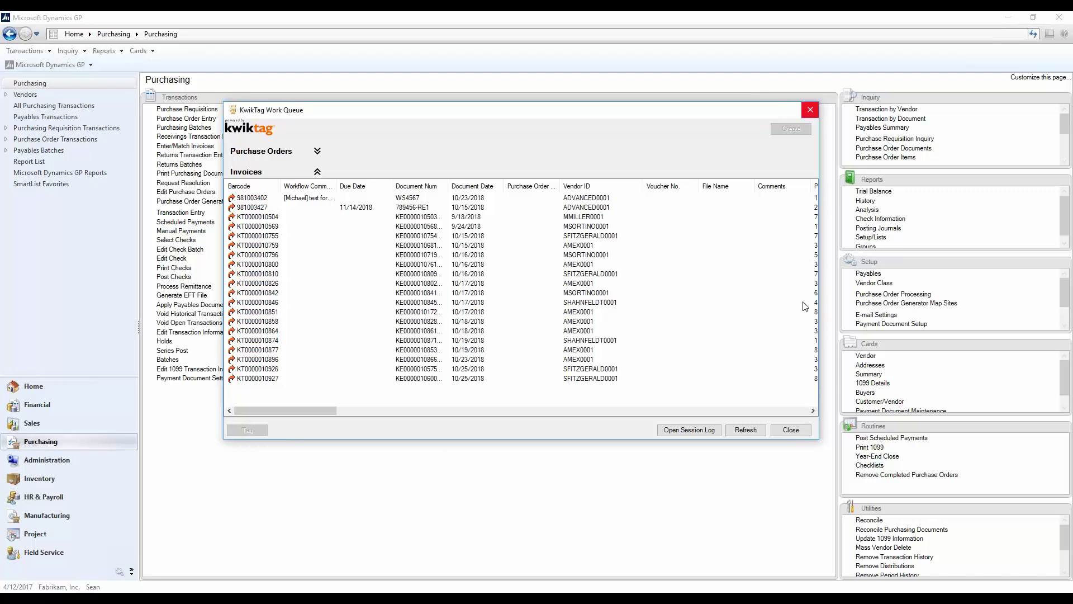
click(791, 430)
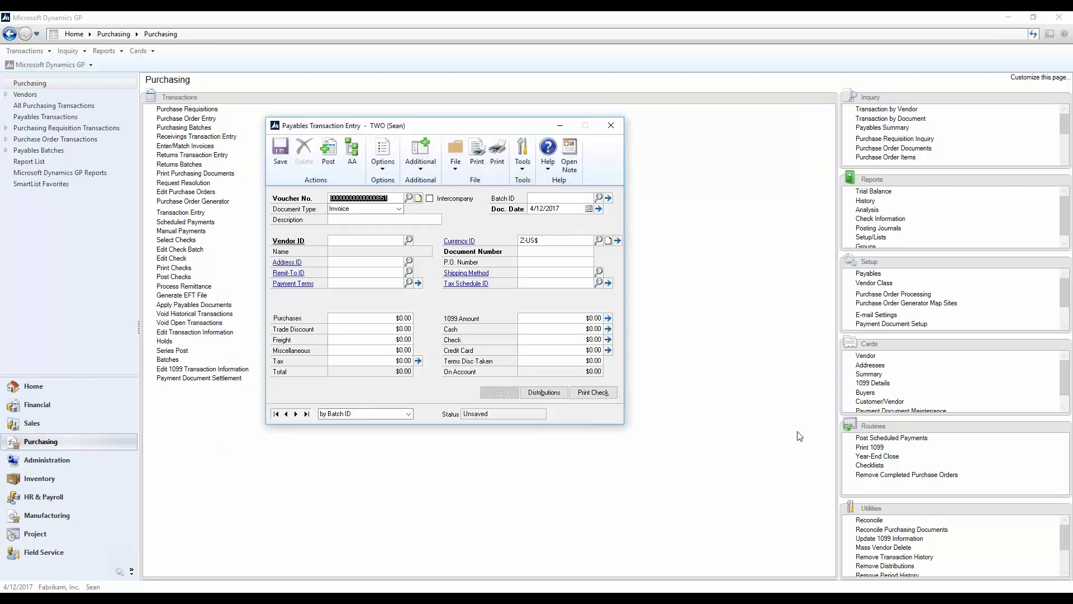
Look up vouchers by batch ID "turnkey" and load the TURNKEY 1025 voucher into the payables transaction entry.
click(409, 198)
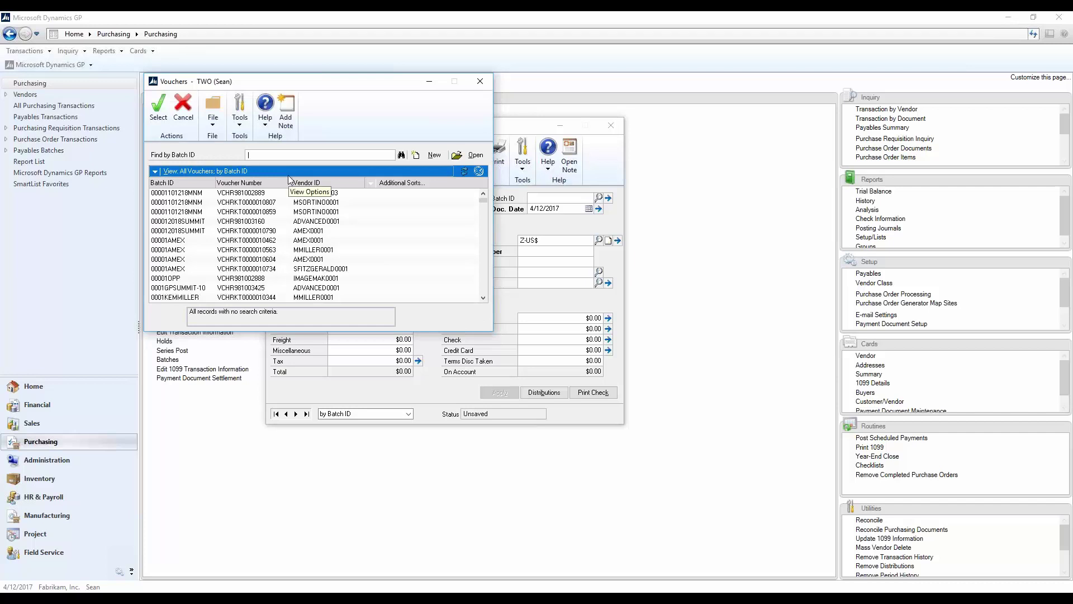
text(turnkey)
key(Return)
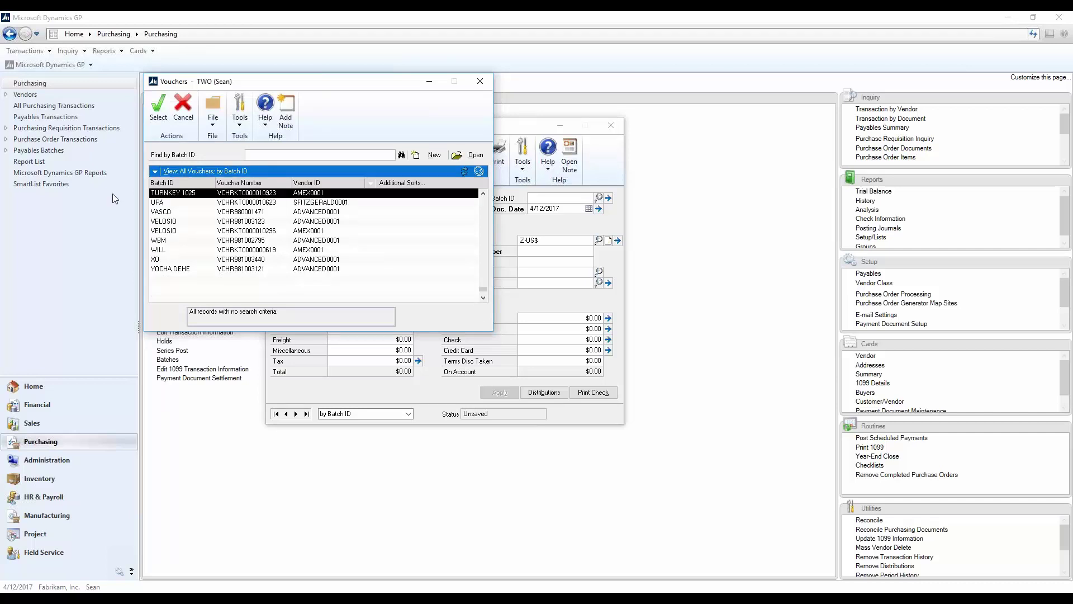
click(158, 109)
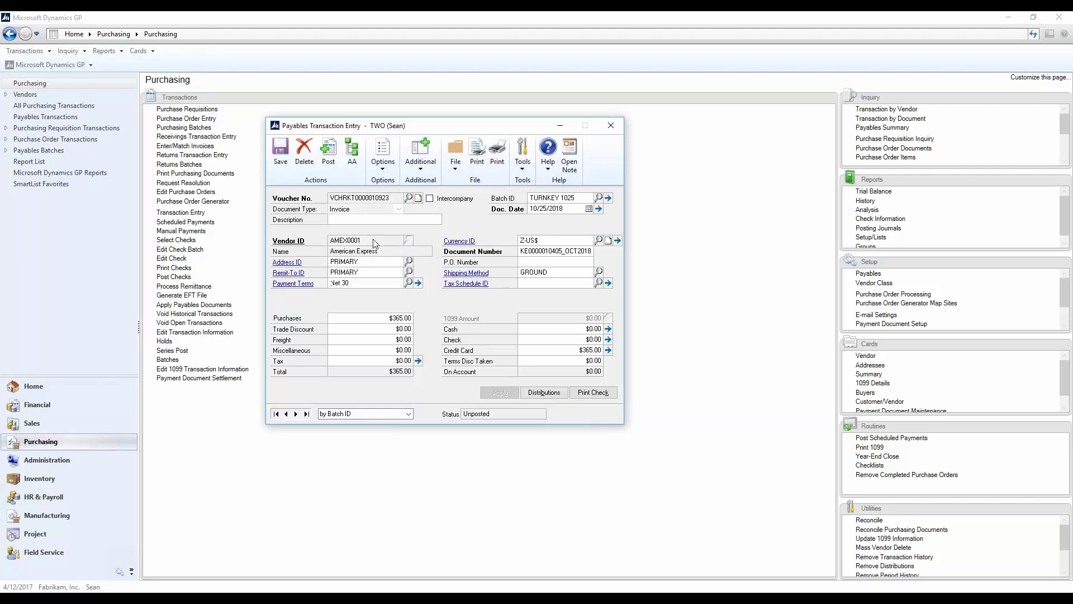
Examine the voucher's account distributions and its attached expense report, including the details of the Sales Travel and Meals lines.
click(544, 393)
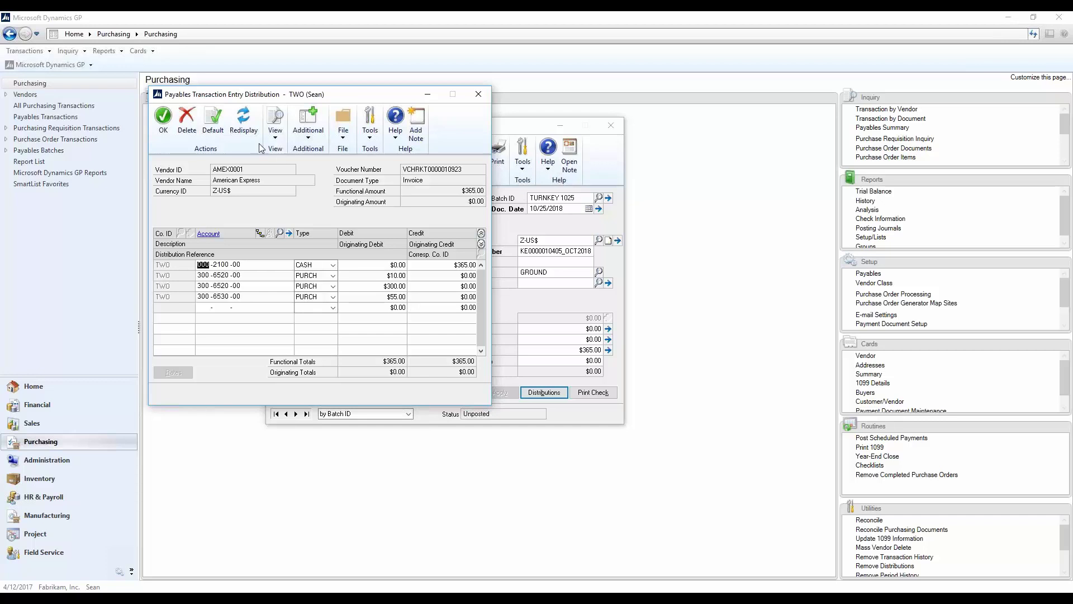
click(162, 124)
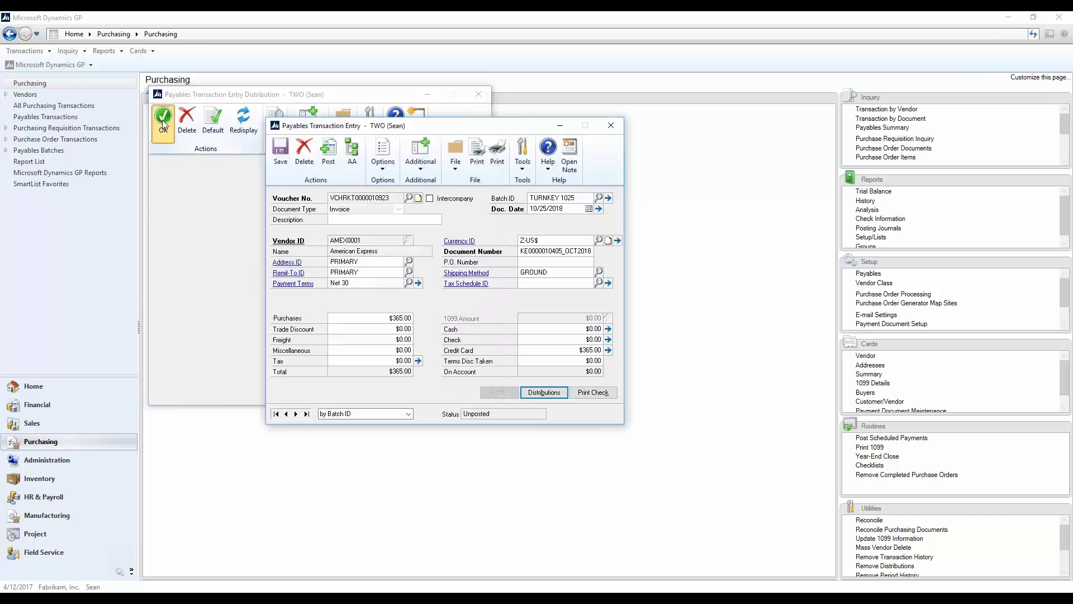
click(424, 168)
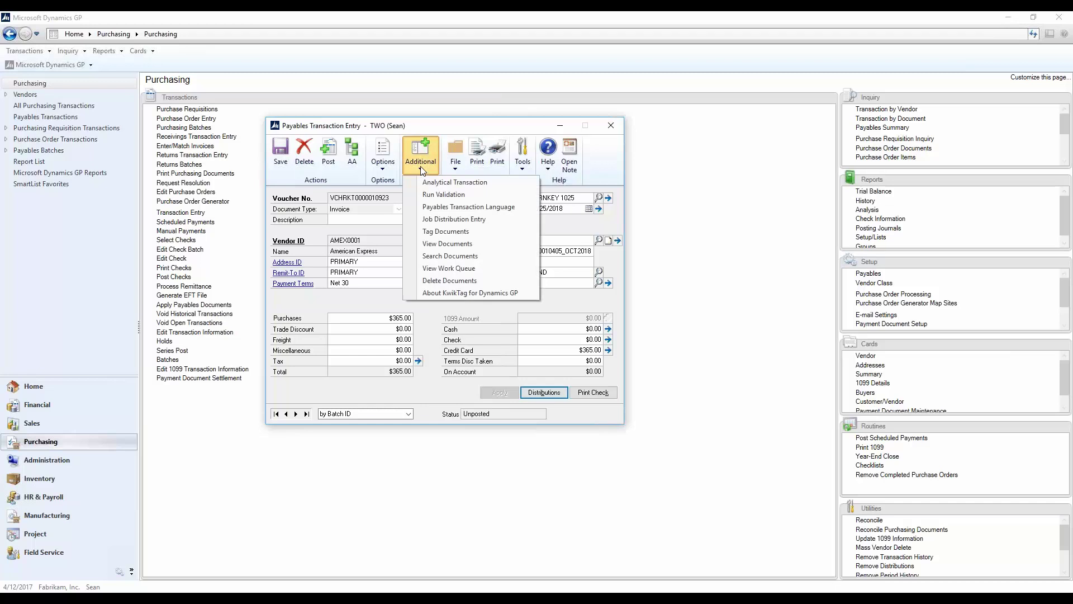
click(457, 247)
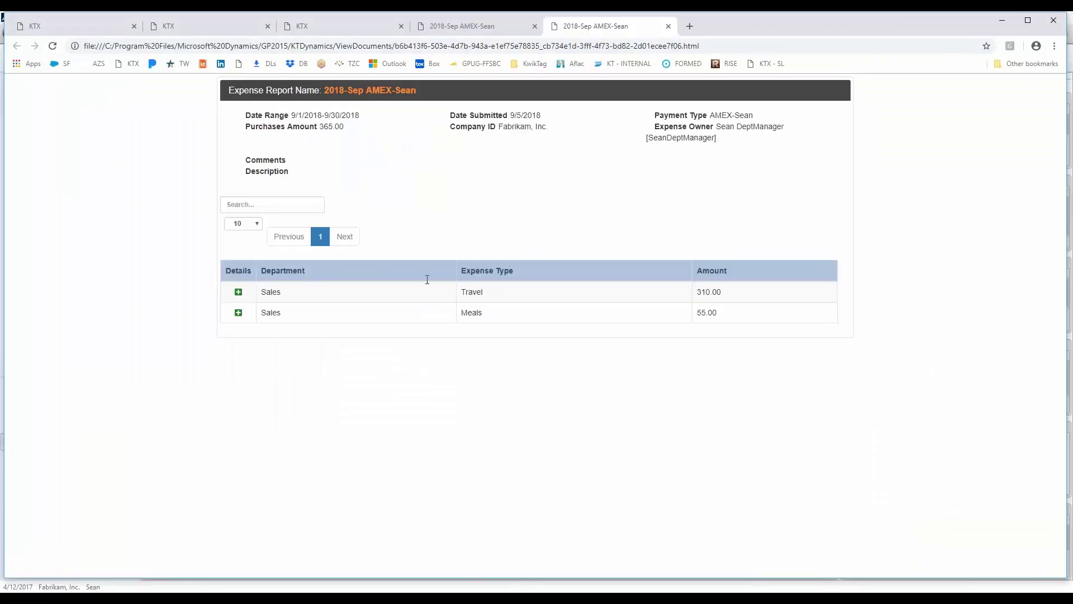
click(238, 292)
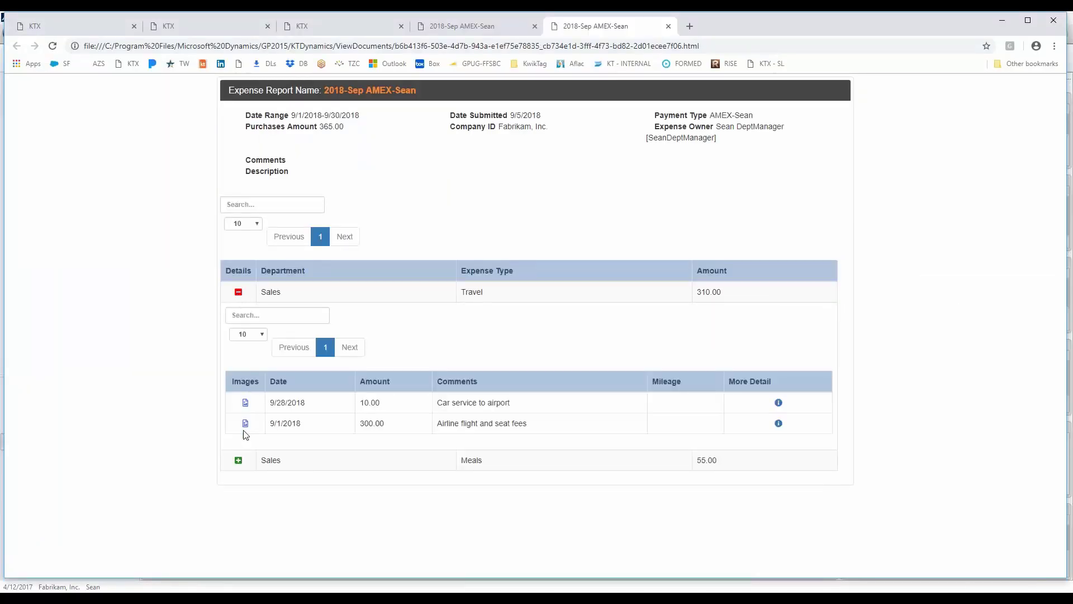
click(238, 462)
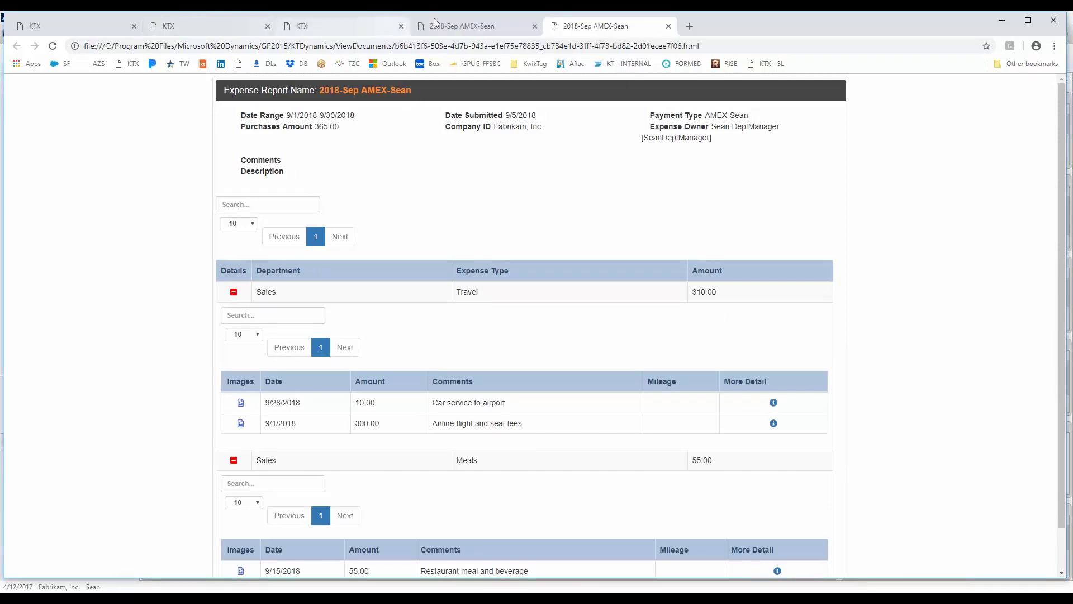
Close both opened copies of the September AMEX expense report and return to the CFO's KwikExpense dashboard.
click(1005, 22)
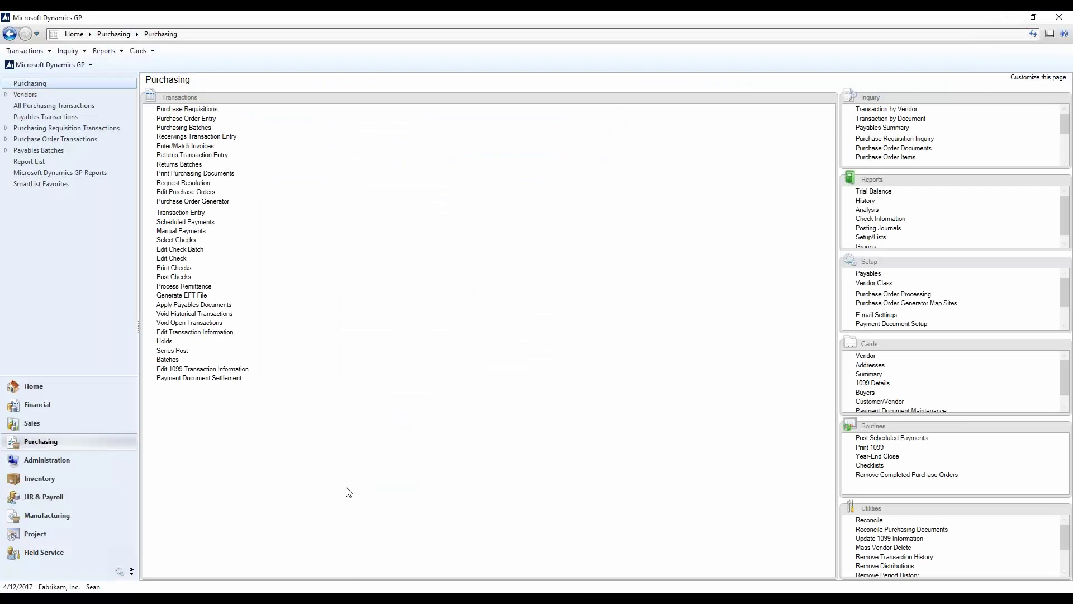
mouse_move(480, 598)
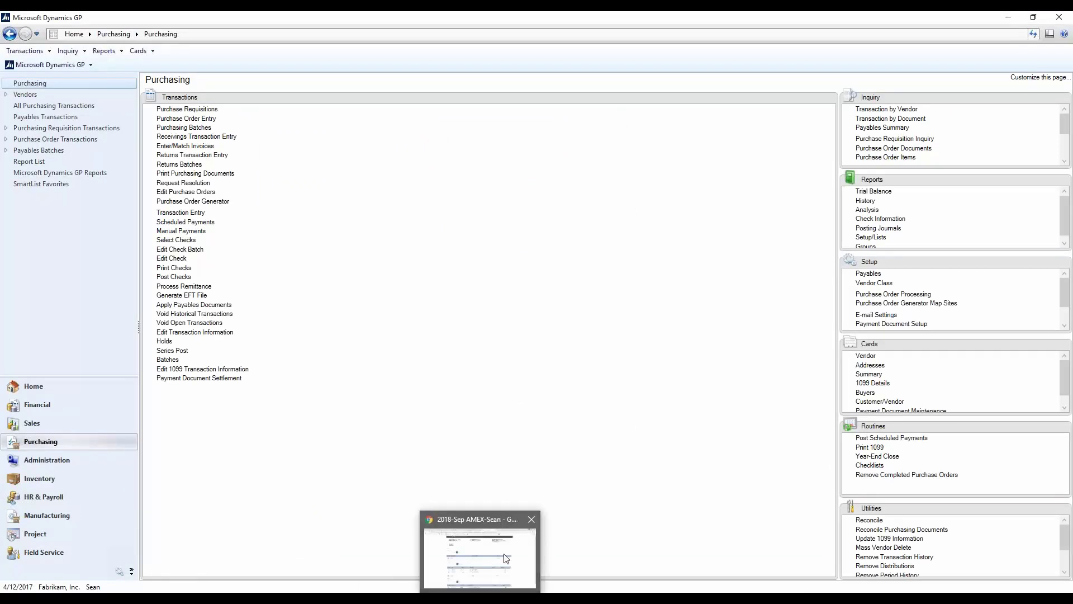
click(529, 562)
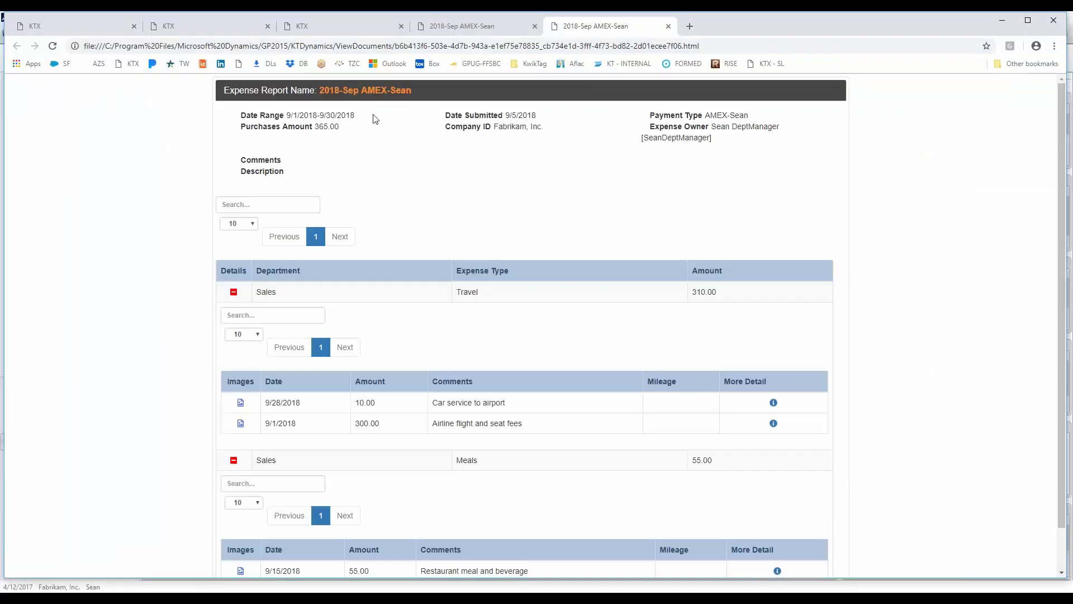
click(669, 26)
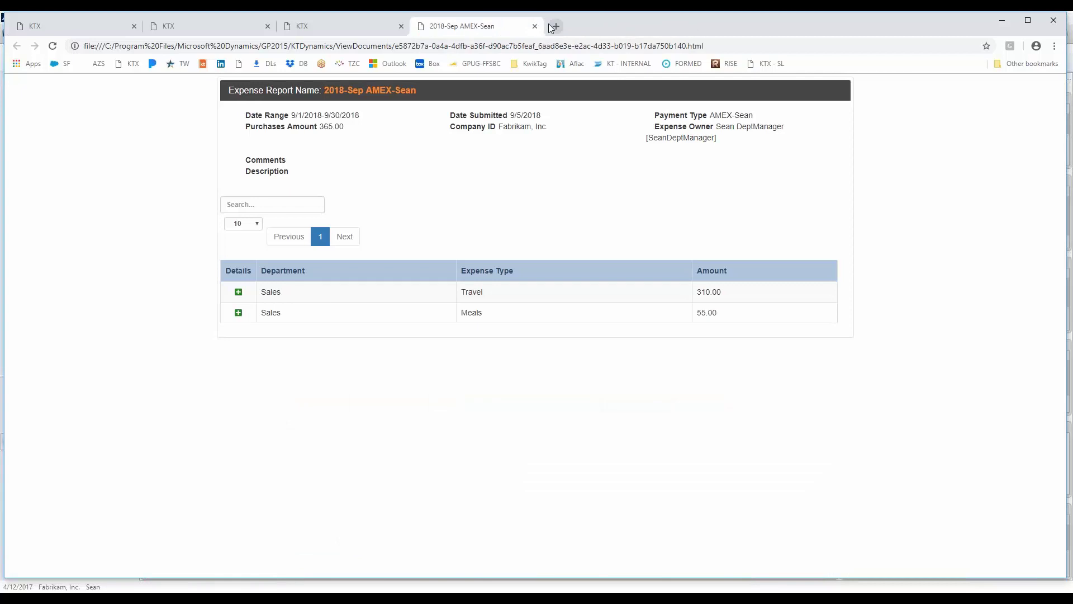
click(536, 26)
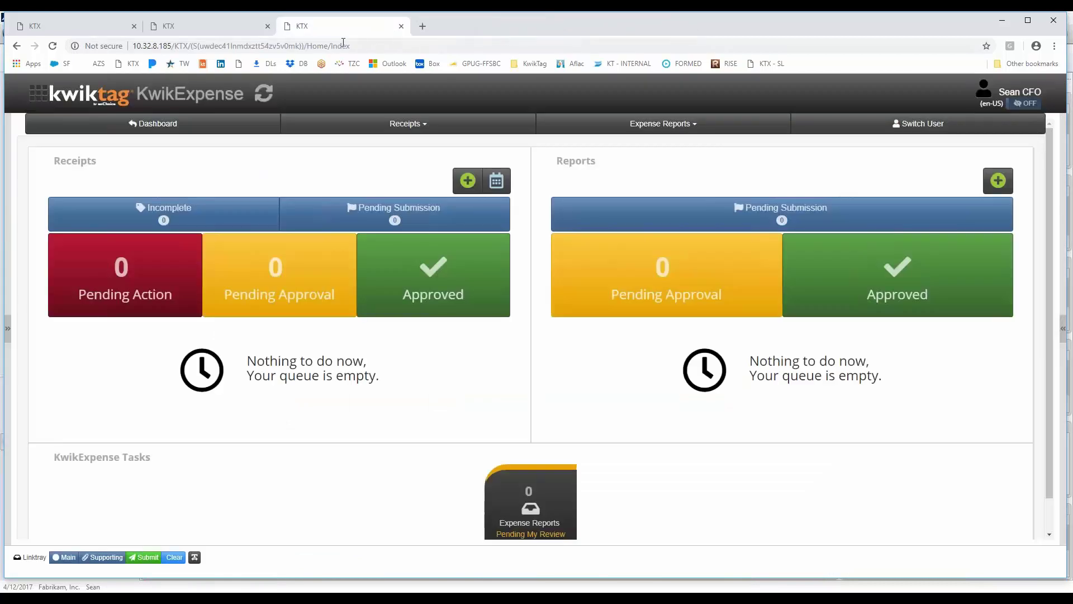
Switch to the employee's browser session and open the incomplete receipts list in KwikExpense.
click(190, 23)
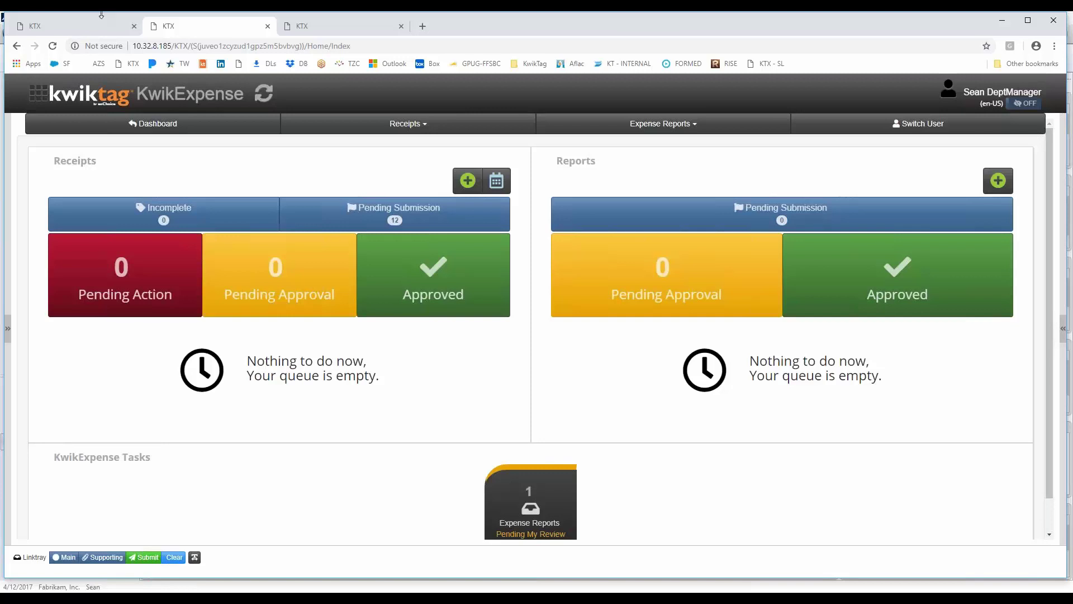
click(77, 27)
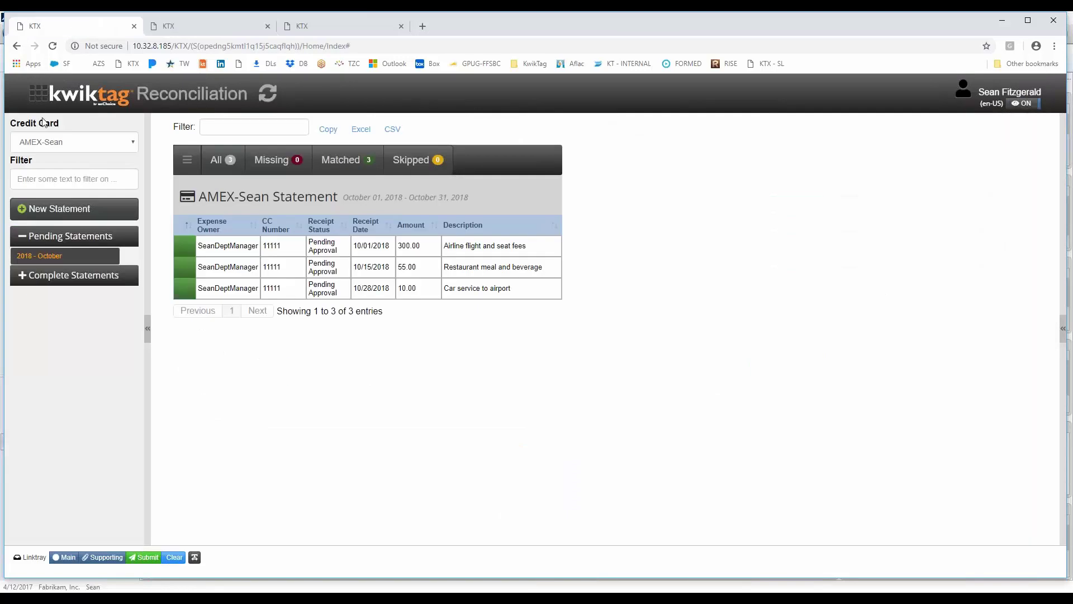
click(39, 97)
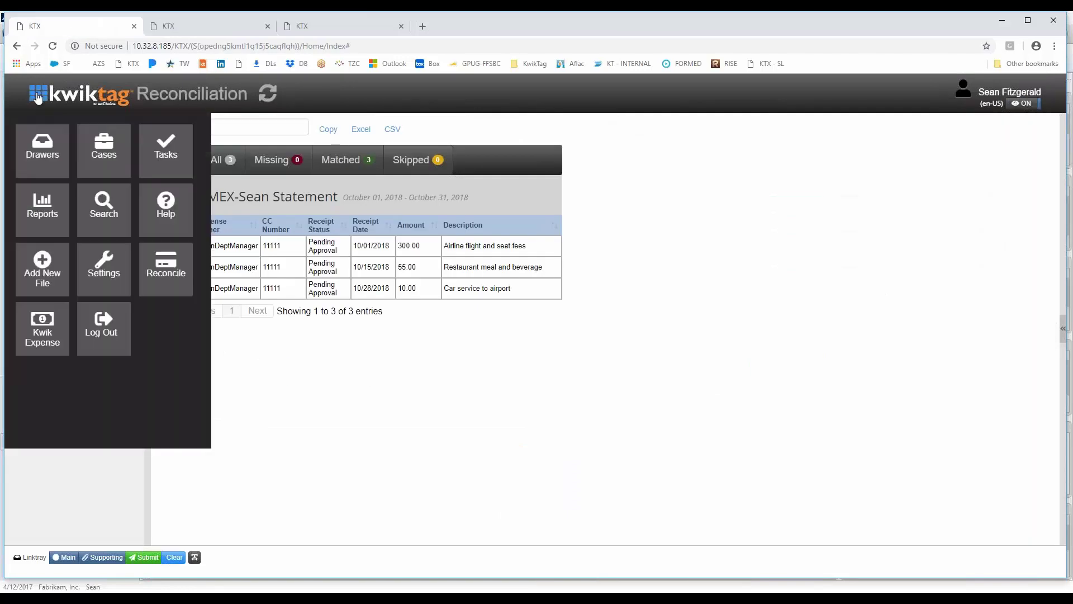
click(39, 333)
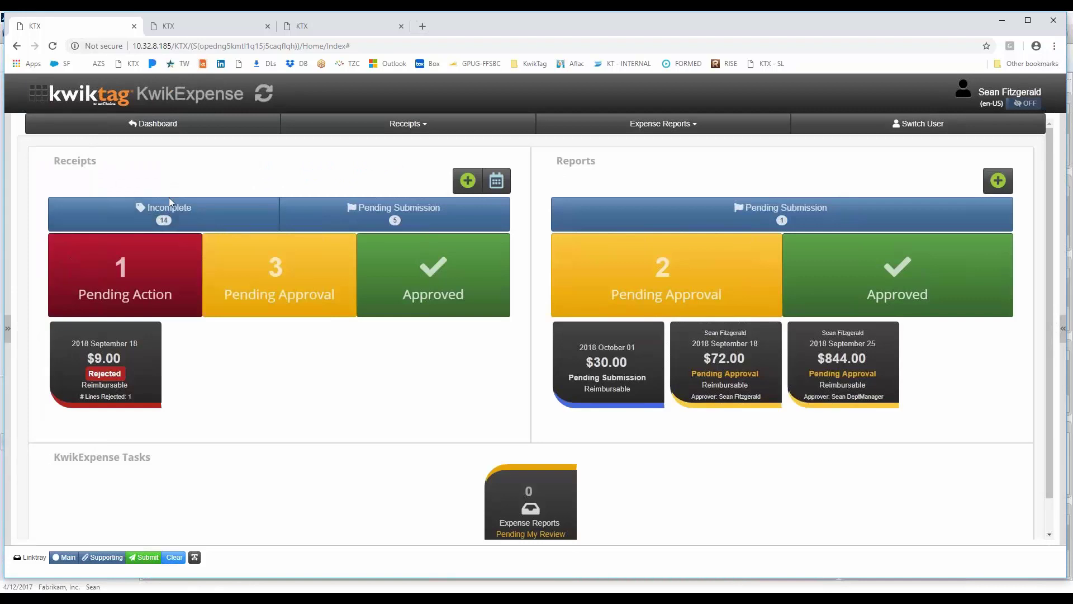
click(167, 220)
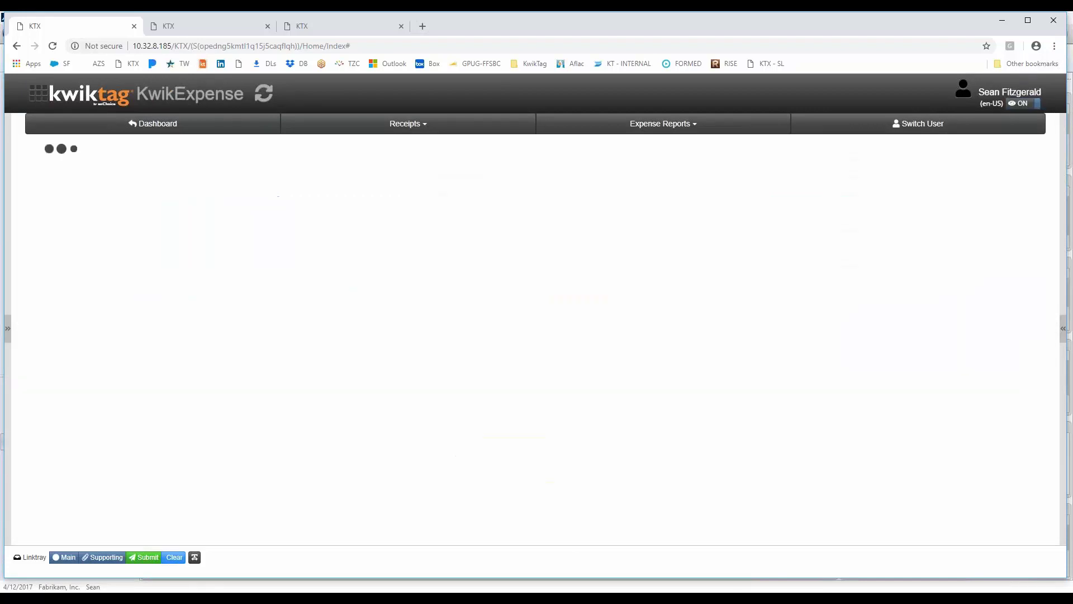
Preview the first incomplete receipt, from Southwest, and start adding its receipt data with a receipt date of 10/25/2018.
click(325, 248)
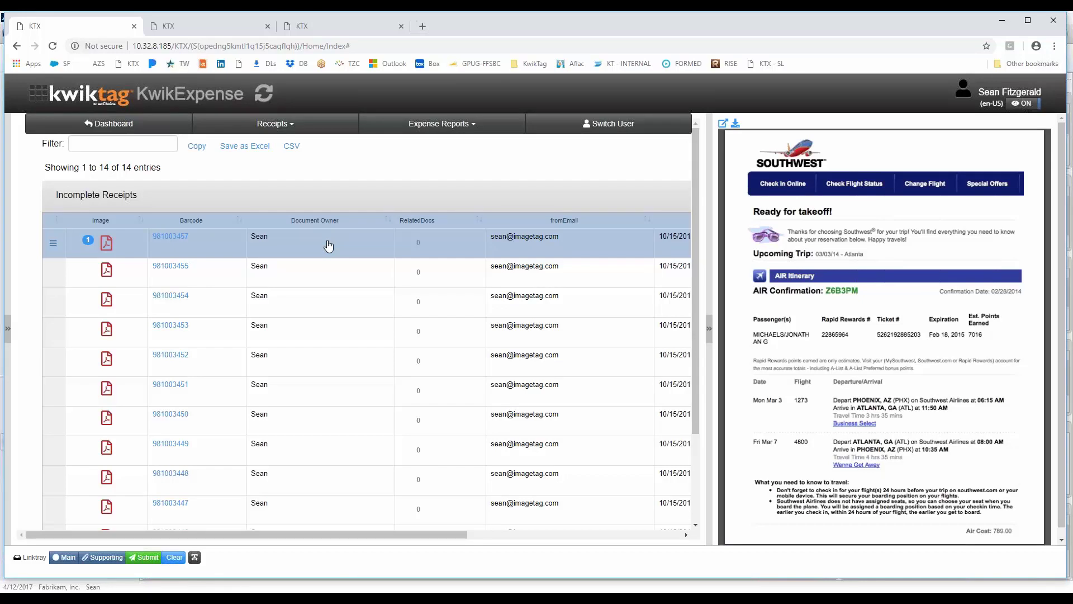
click(53, 246)
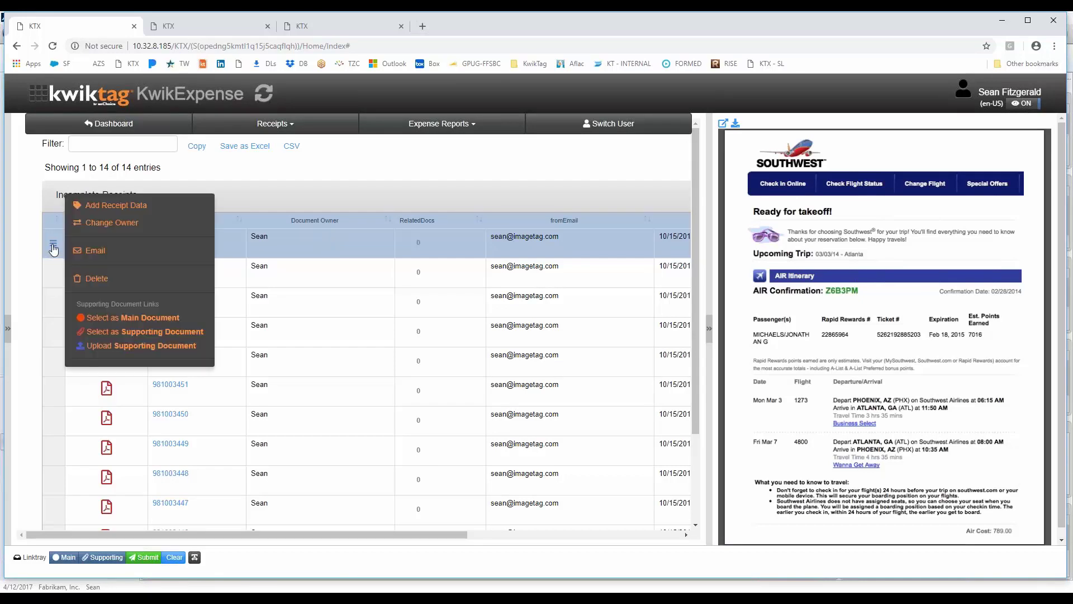
click(143, 207)
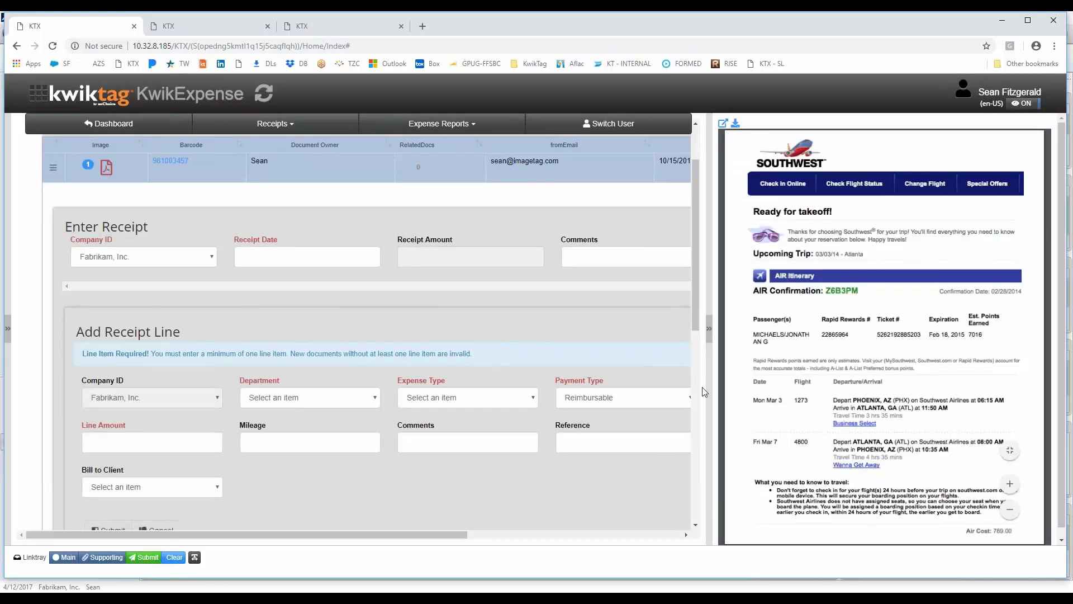
drag(721, 368, 741, 369)
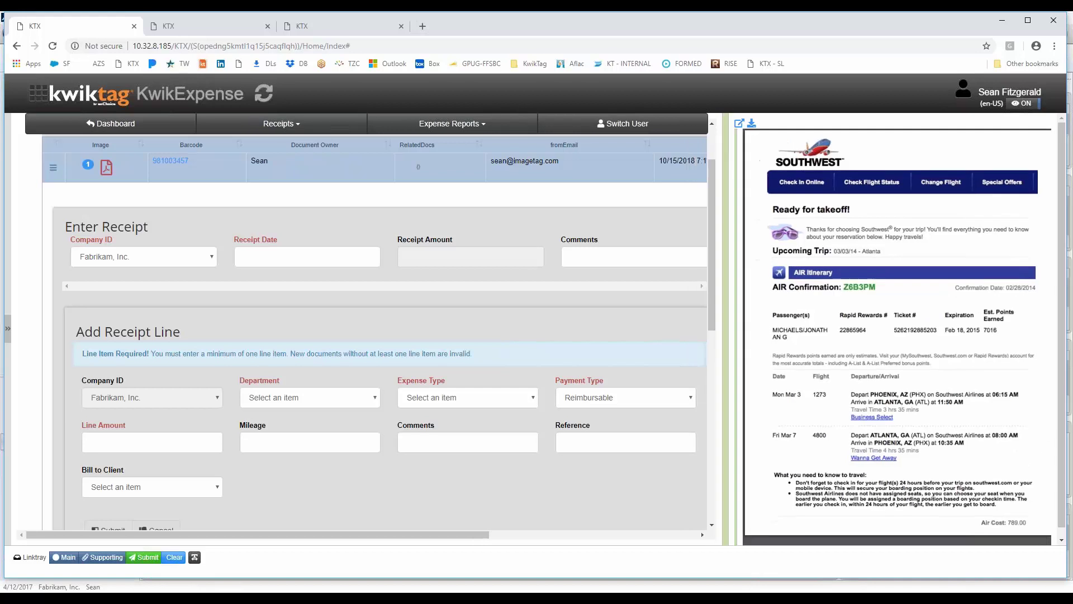
click(271, 253)
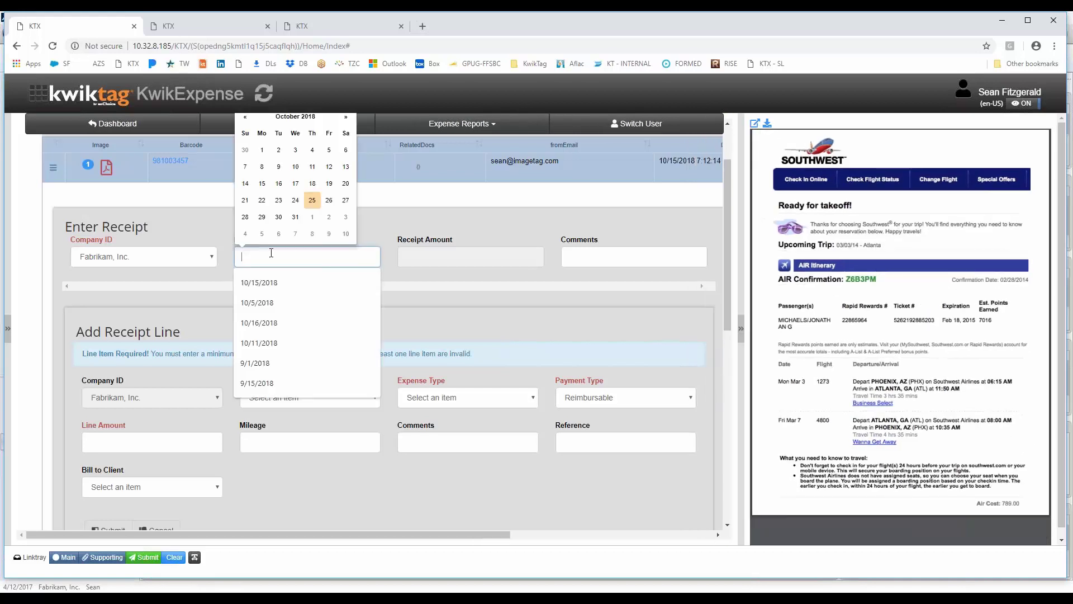
click(312, 202)
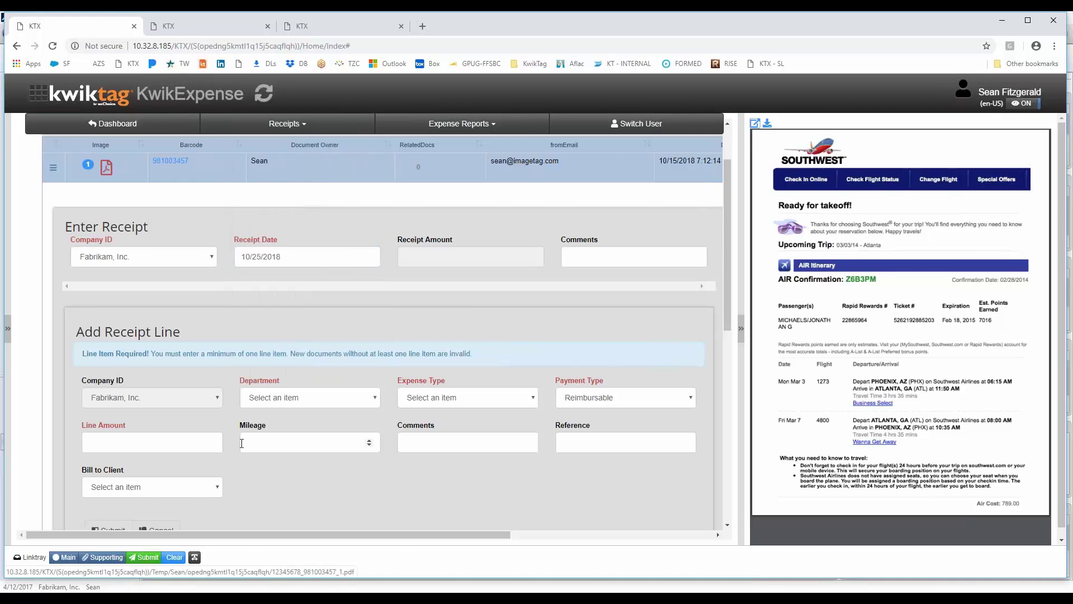
Add a receipt line with department Sales, expense type Travel and line amount 789, and submit the line.
click(375, 398)
click(259, 462)
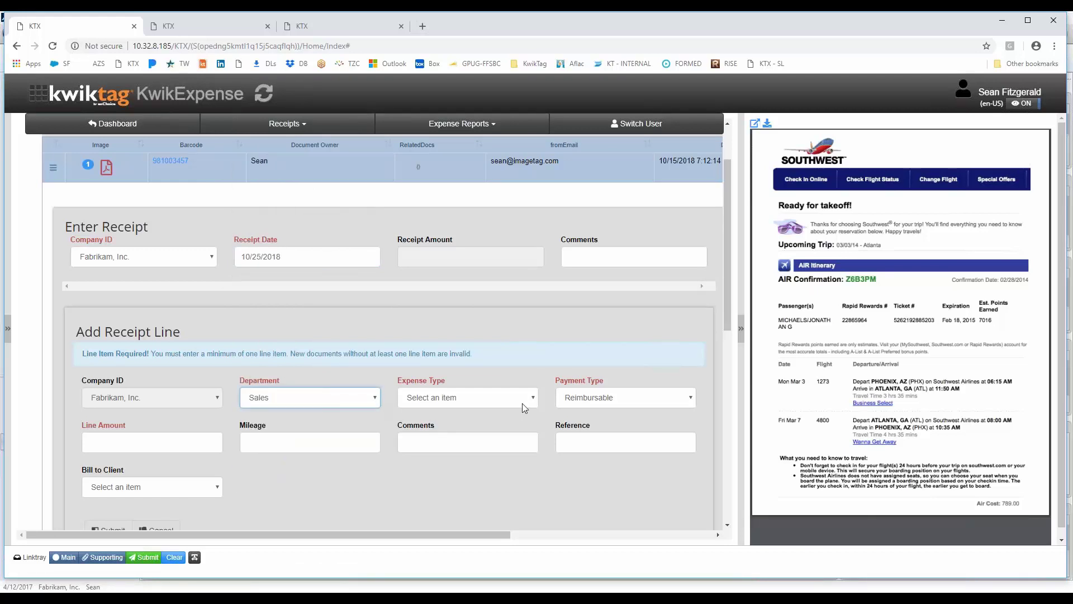
click(532, 398)
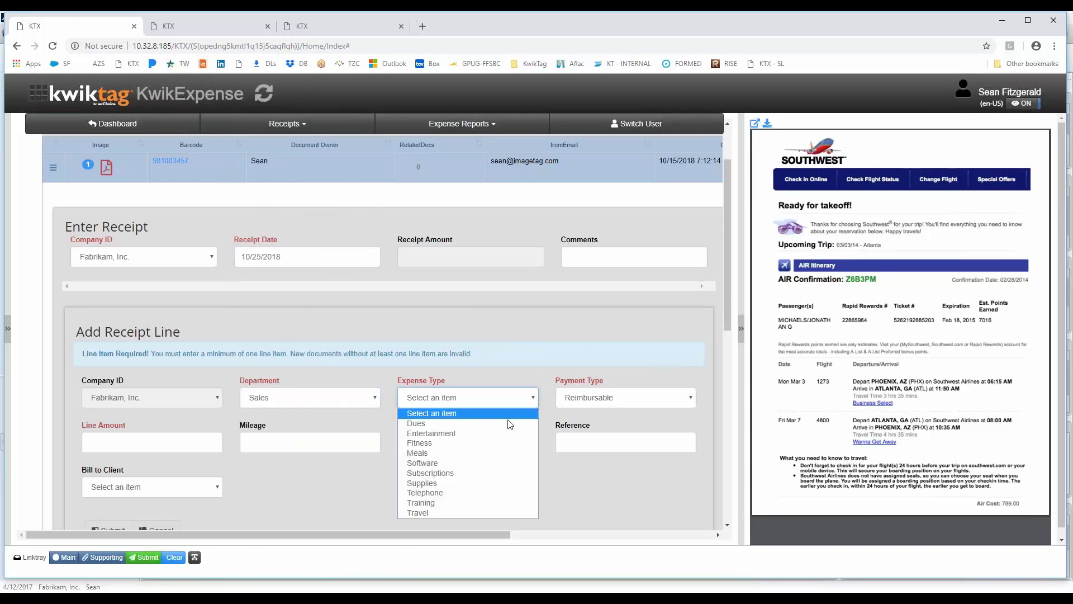
click(427, 514)
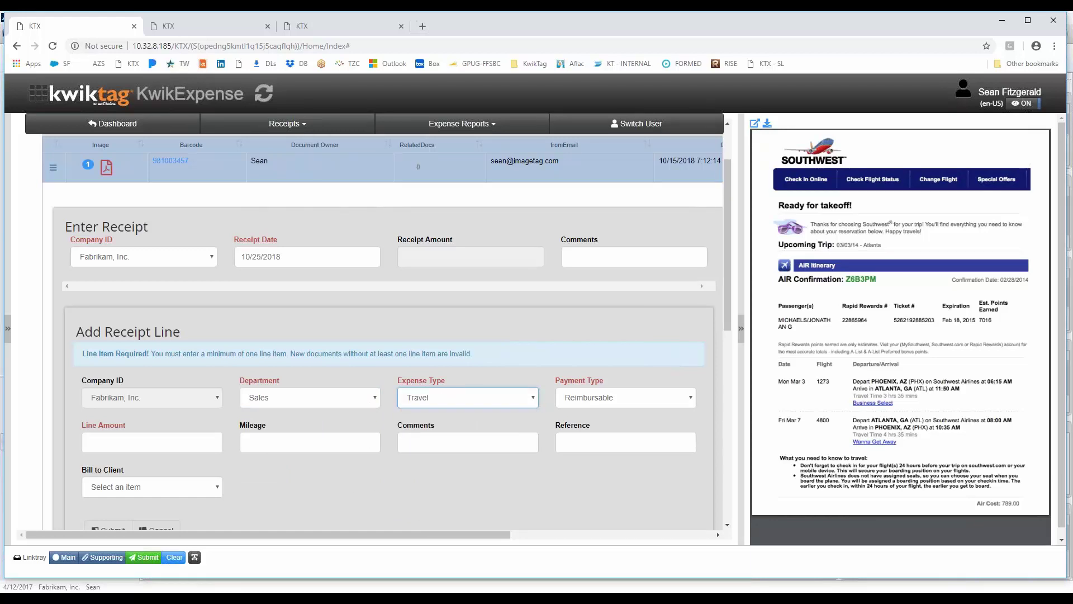
click(143, 443)
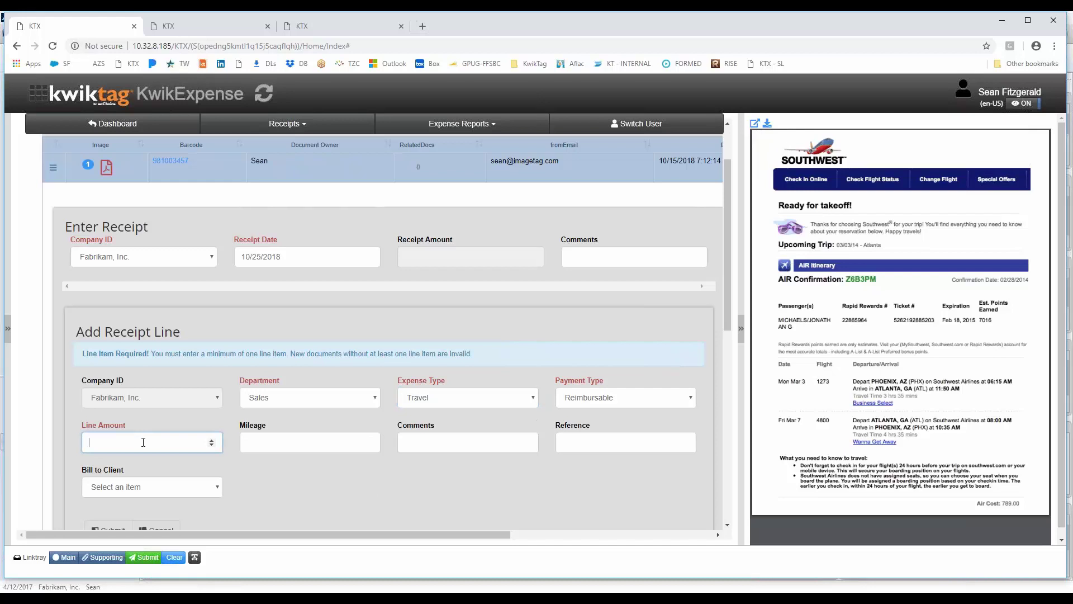
text(789)
key(Tab)
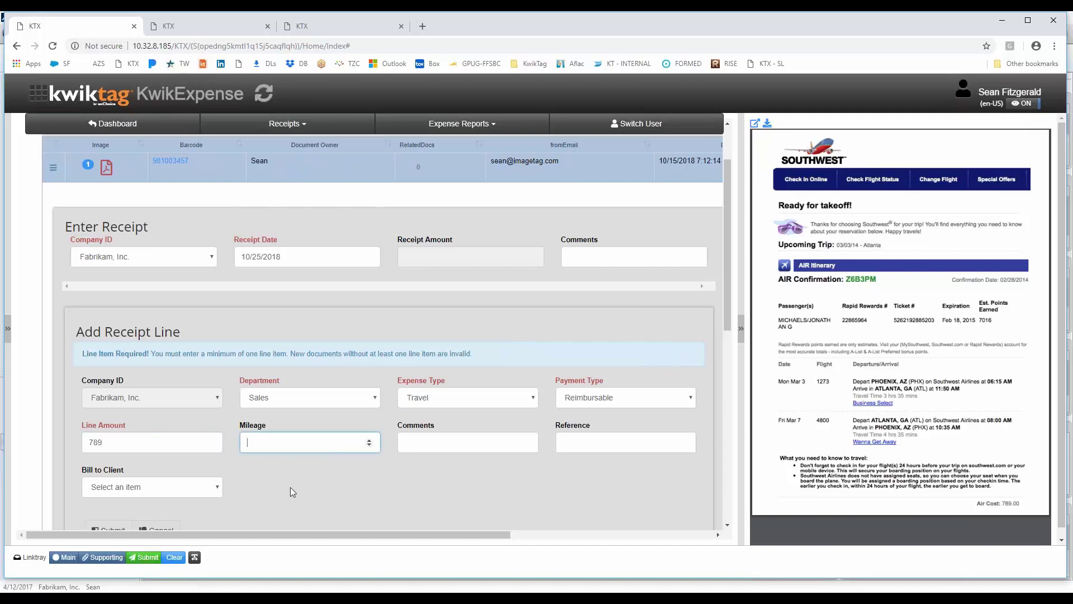
scroll(291, 488, down, 2)
scroll(299, 475, up, 2)
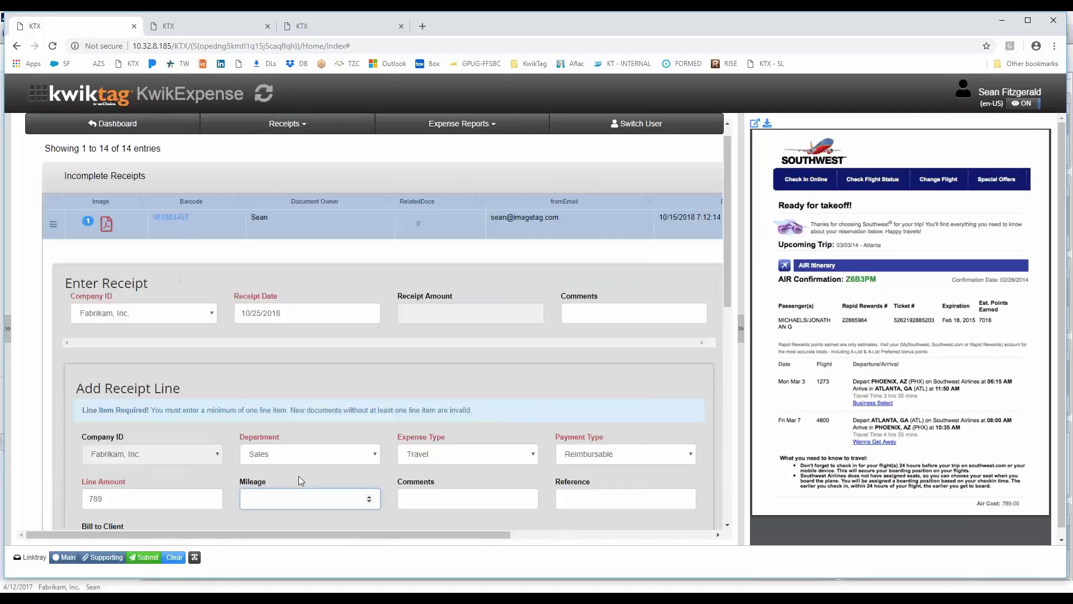
scroll(298, 476, down, 4)
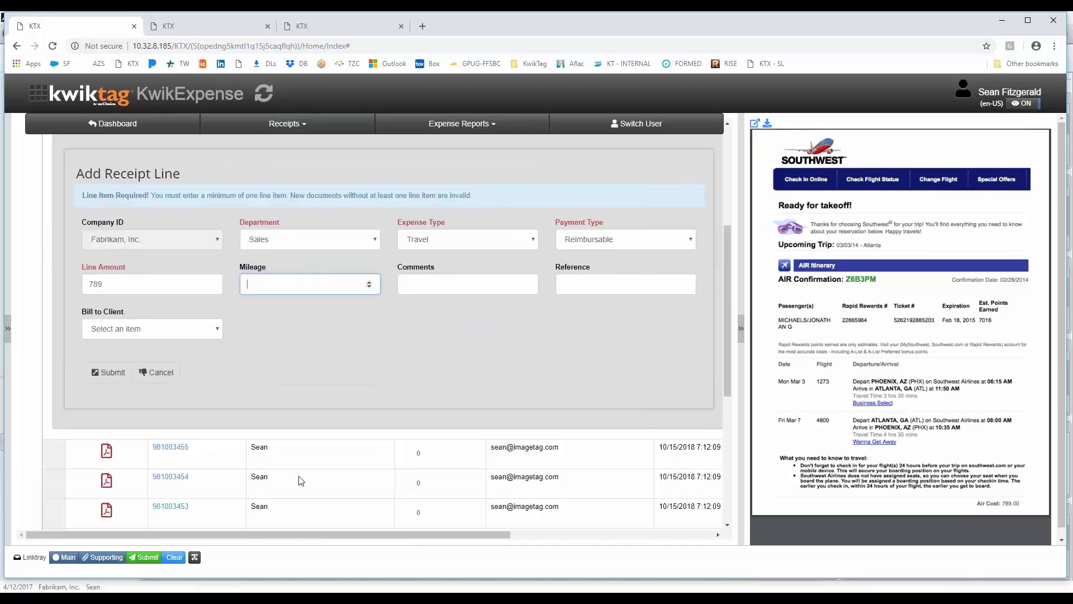
click(107, 370)
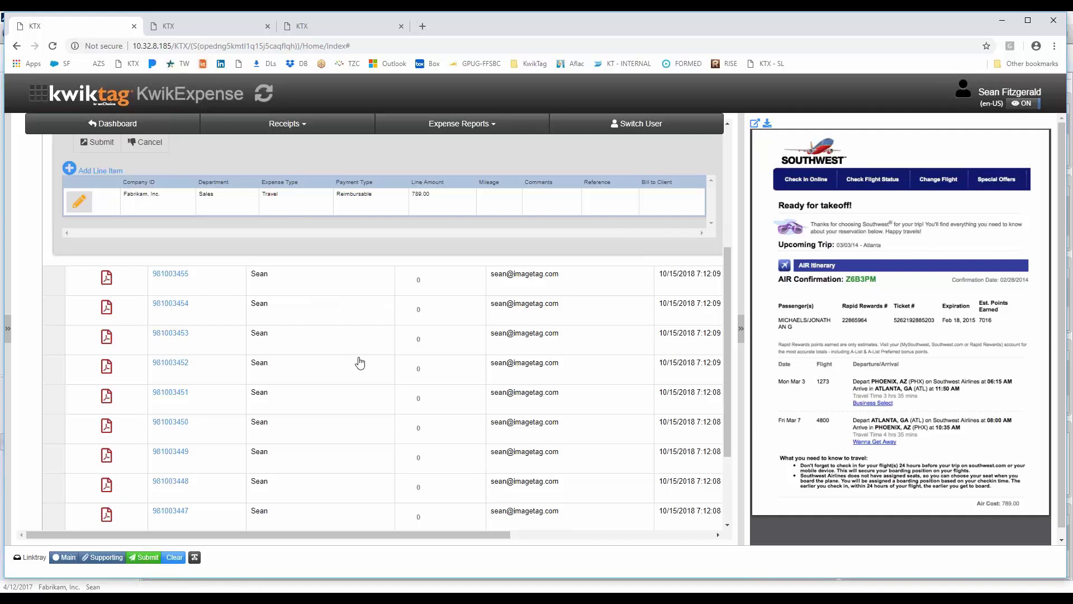
Open a blank additional line item on the Southwest receipt and examine the receipt header, existing line and entry fields.
scroll(359, 362, up, 1)
scroll(359, 362, up, 2)
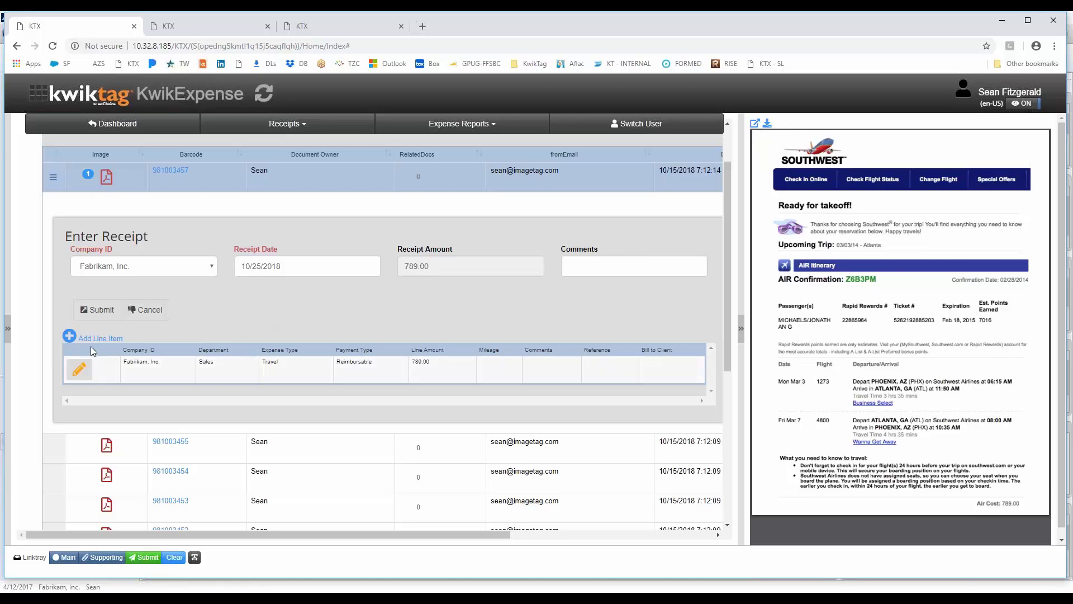
click(70, 338)
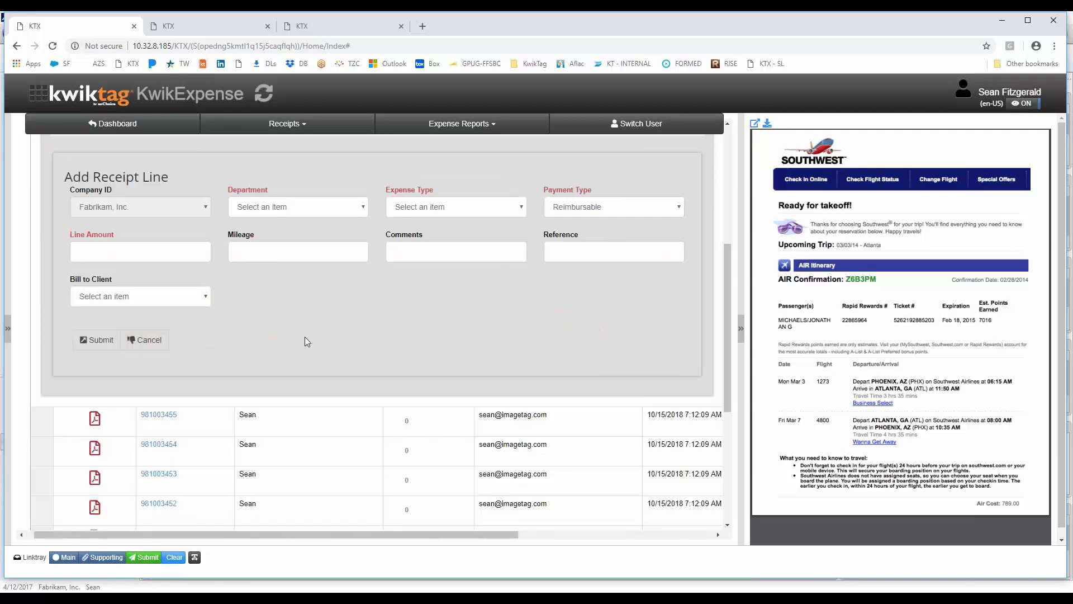
scroll(306, 337, up, 5)
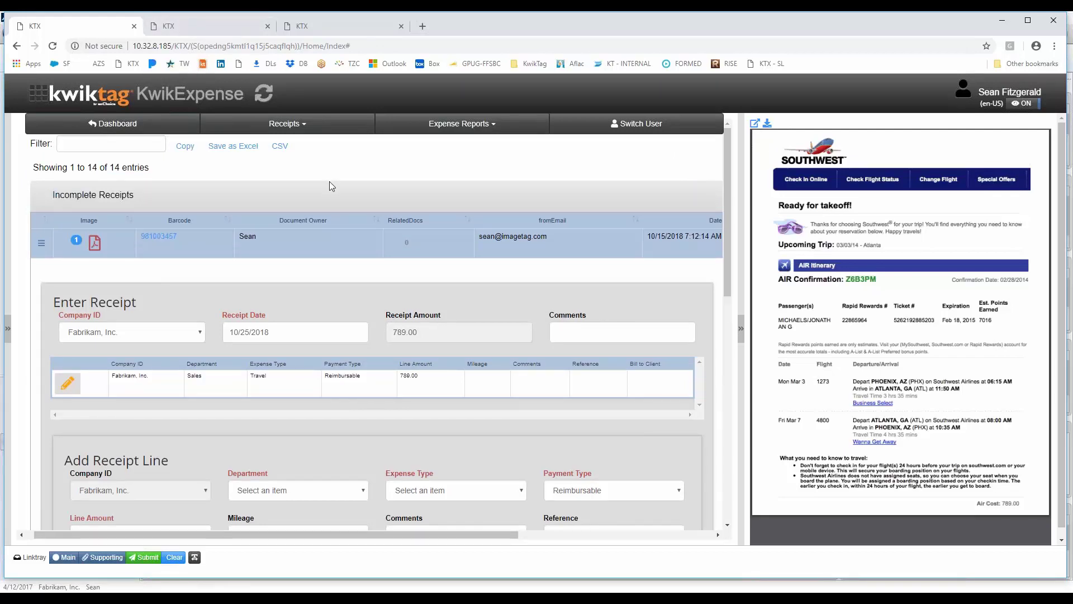
scroll(331, 184, down, 2)
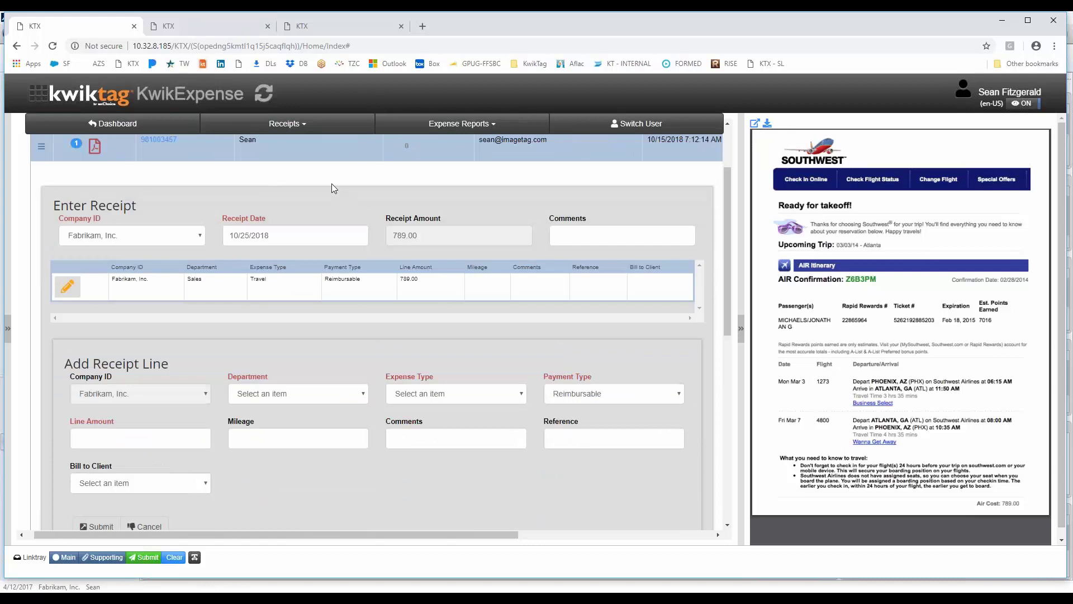
scroll(331, 184, down, 3)
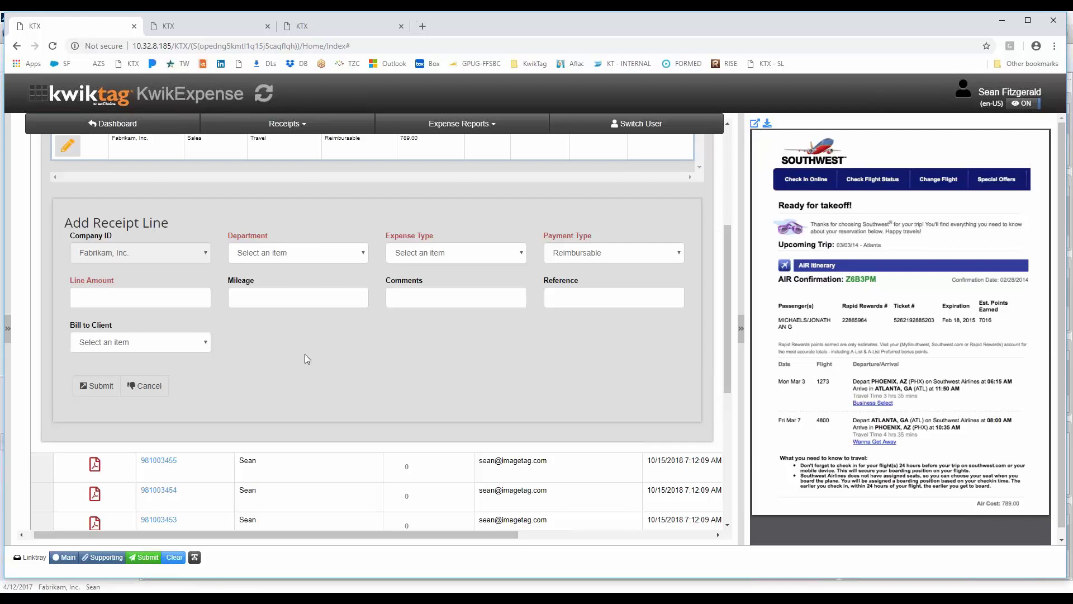
scroll(304, 348, up, 4)
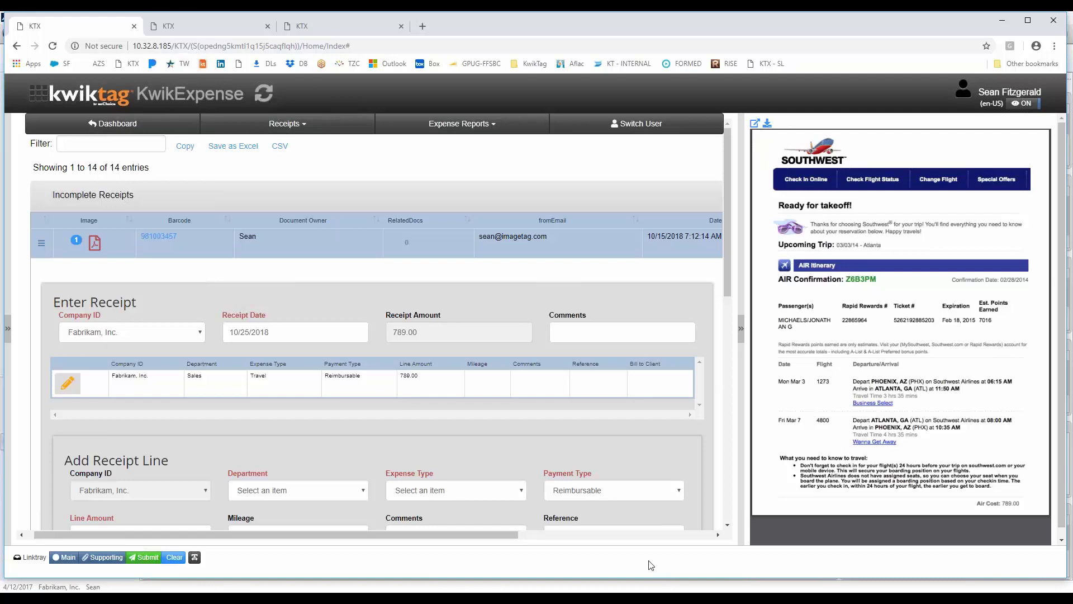
Switch to the KwikTag/Microsoft Dynamics Pro Client, return to its welcome overview and open the Tag work items.
click(652, 597)
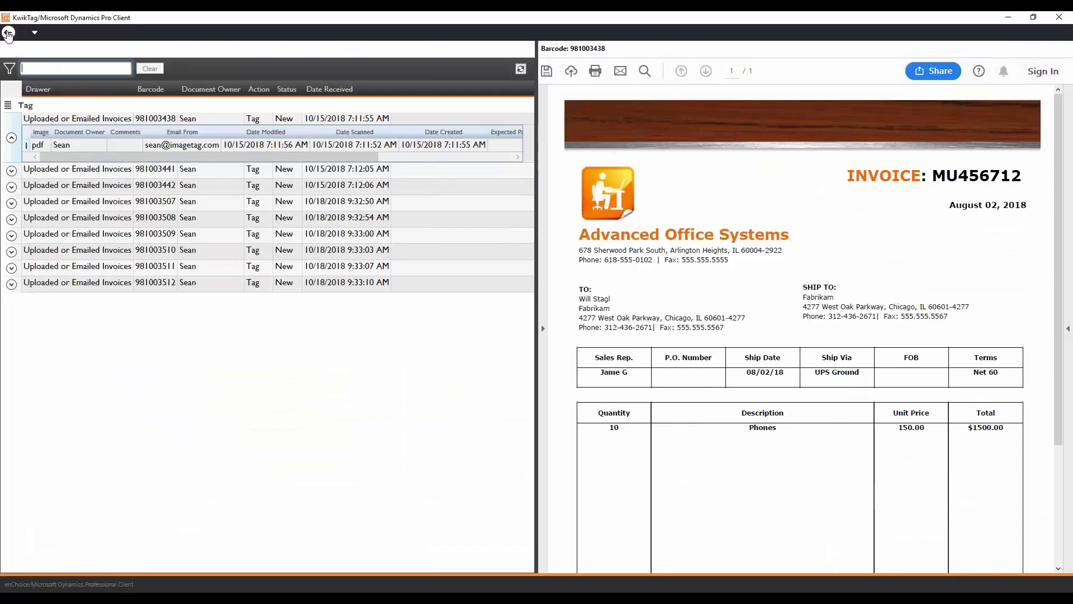
click(7, 33)
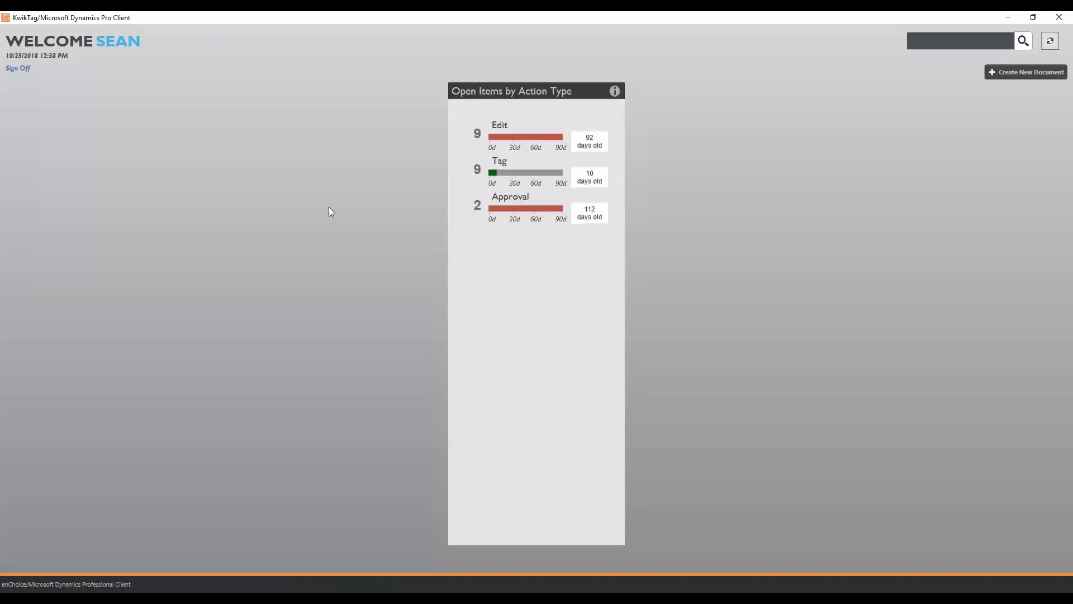
mouse_move(550, 211)
click(500, 161)
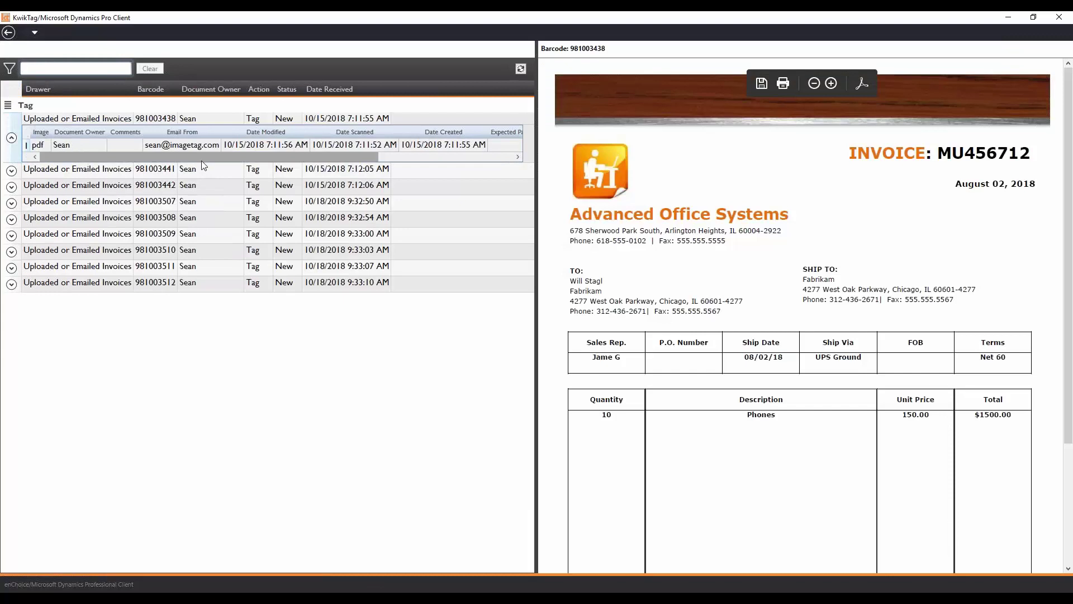
Start a New Invoice Approver Selection entry for the Advanced Office Systems invoice and set the company to Fabrikam, Inc.
right_click(210, 117)
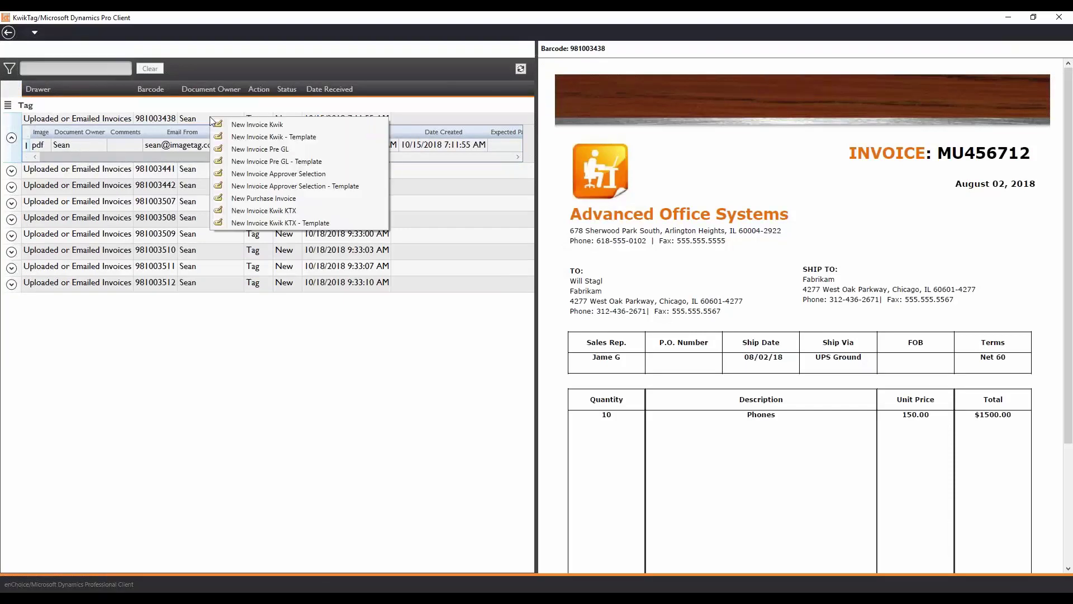
click(267, 178)
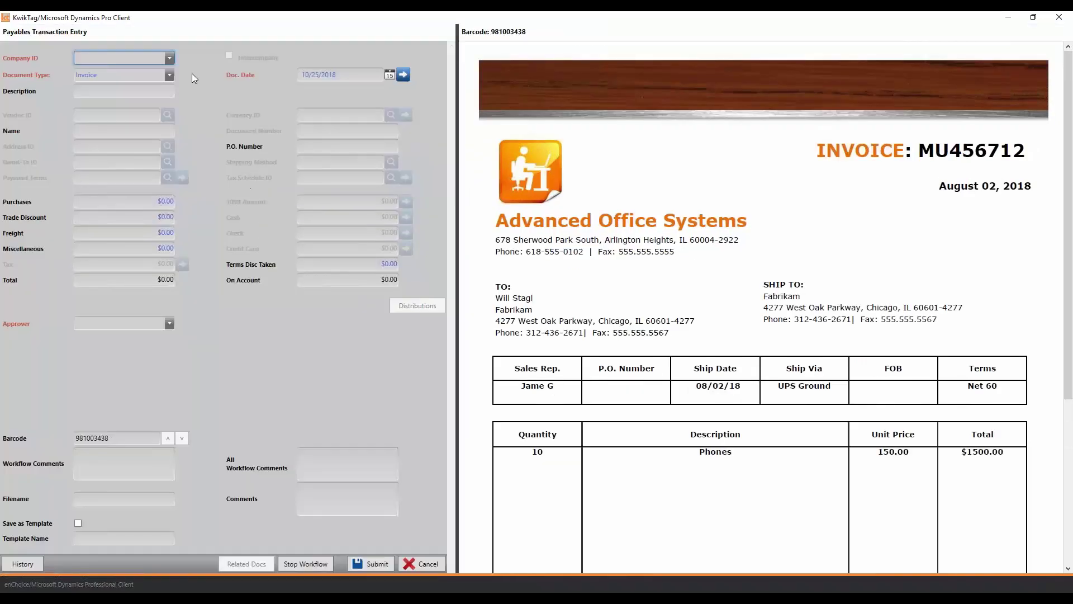
click(169, 58)
click(92, 72)
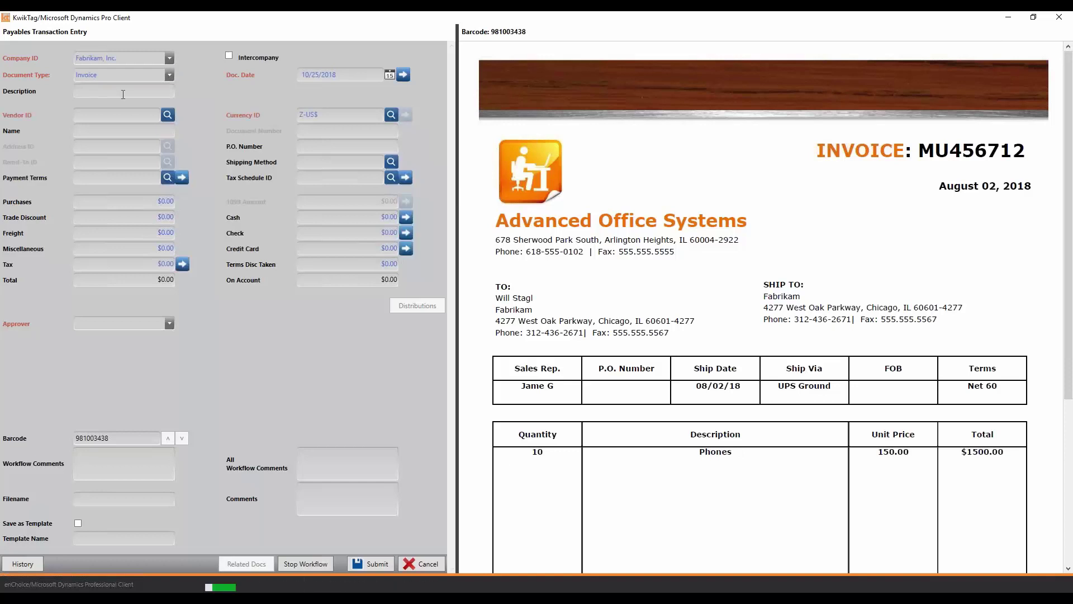
Set the vendor ID to ADVANCED0001 and open the invoice's account distributions.
click(168, 116)
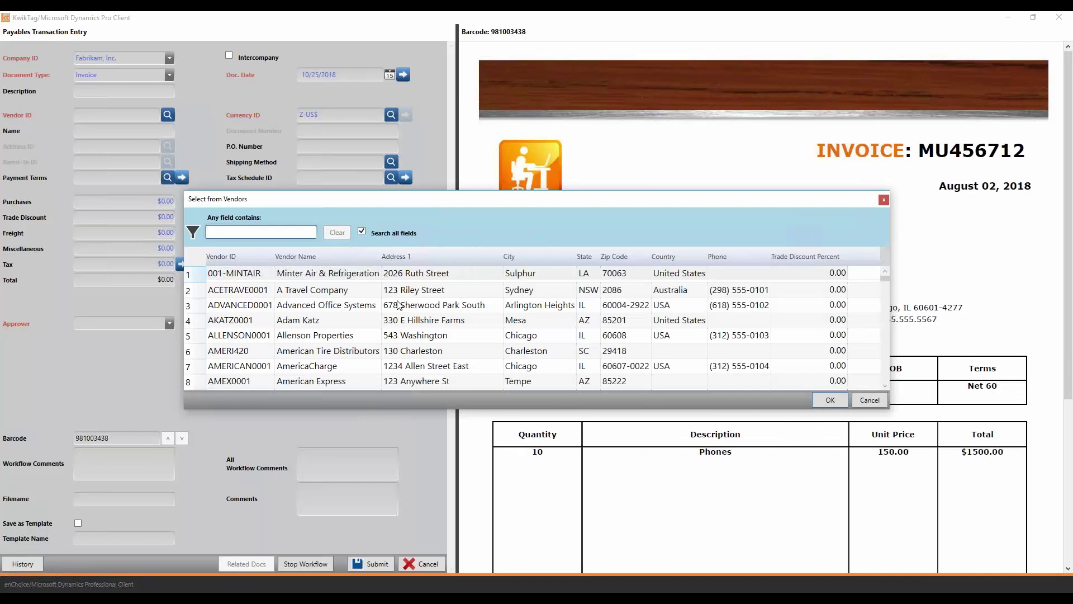
click(883, 200)
click(97, 113)
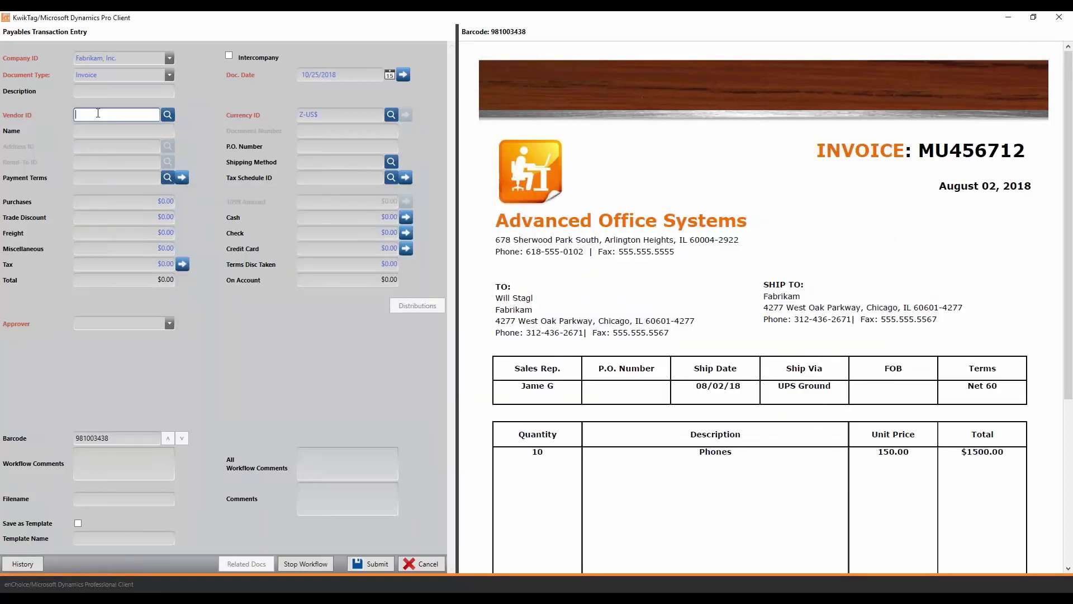
text(ADVANCED0001)
key(Tab)
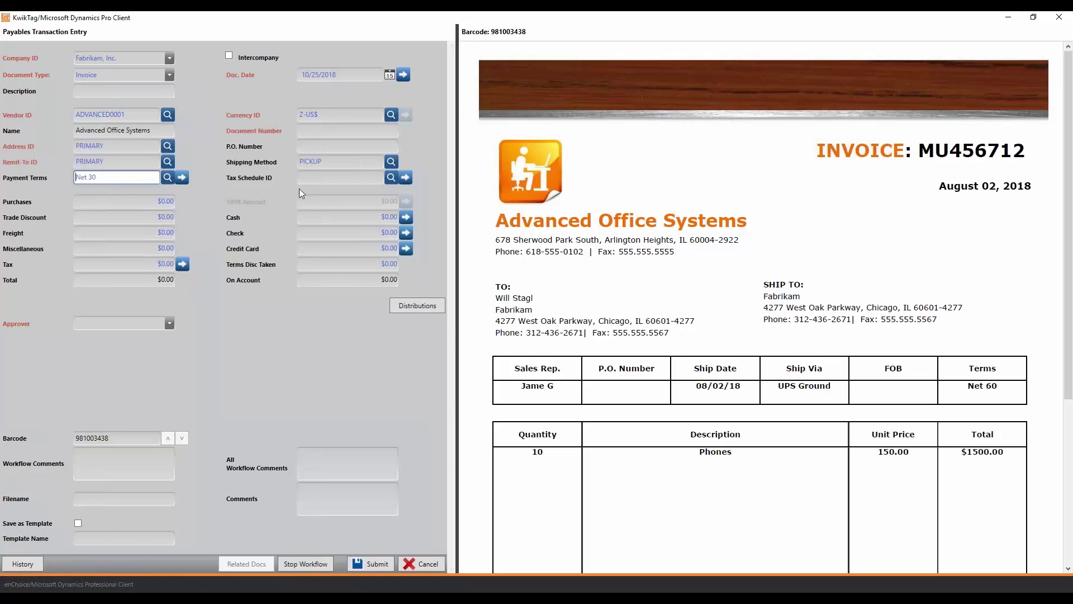
click(416, 306)
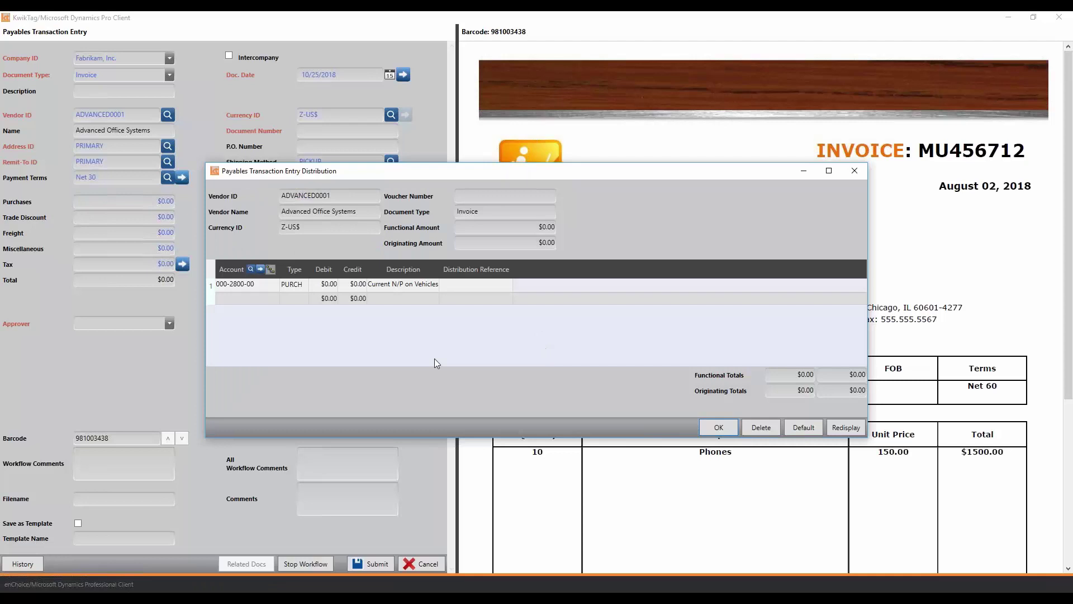
Look up the GL accounts available for the distribution line and leave the account distributions without changing them.
click(251, 269)
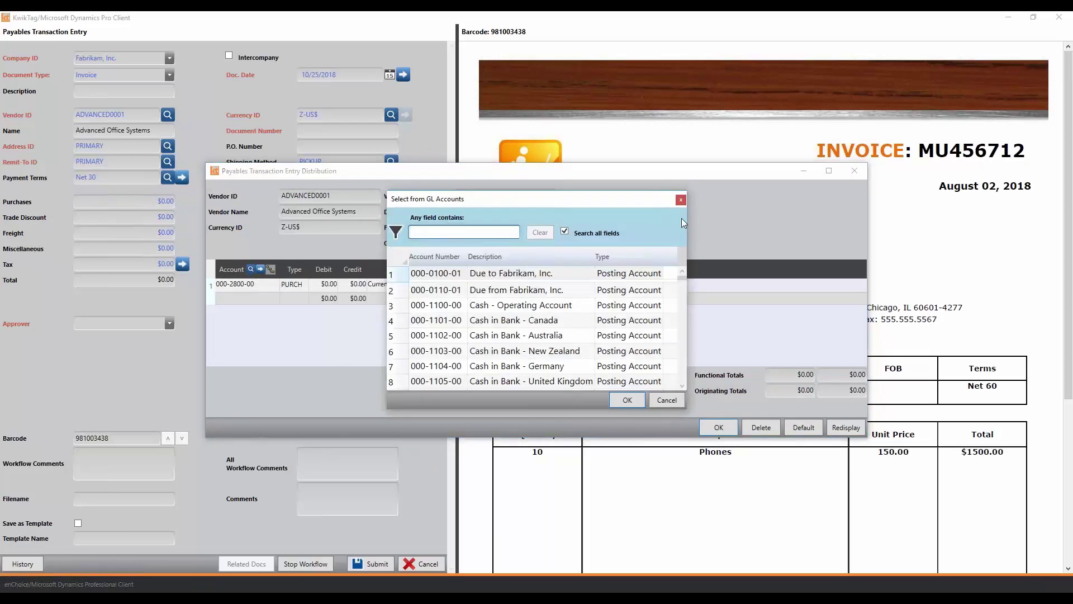
click(681, 200)
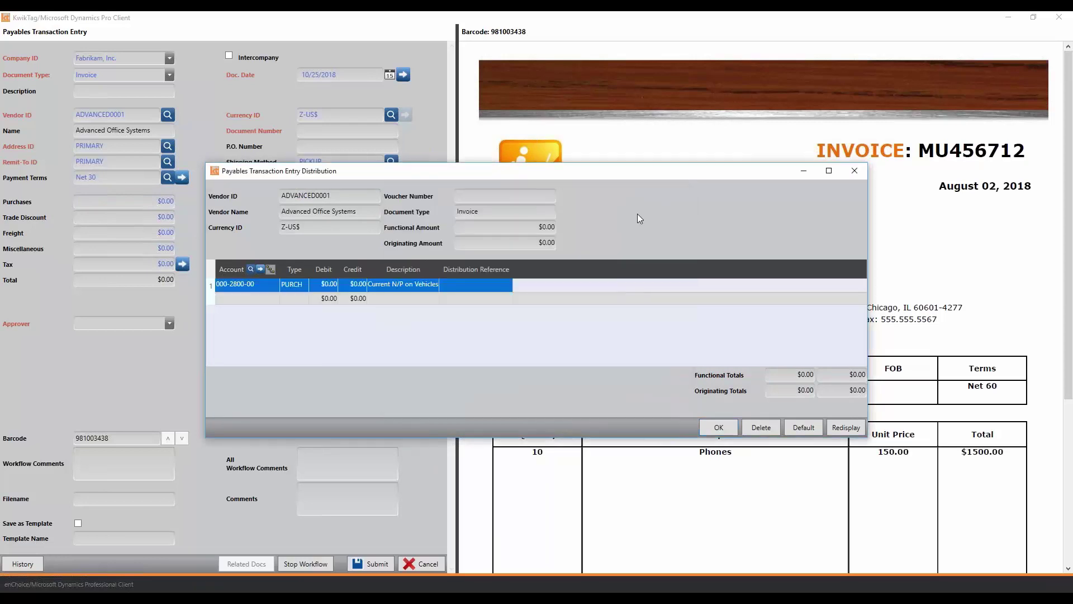
click(855, 170)
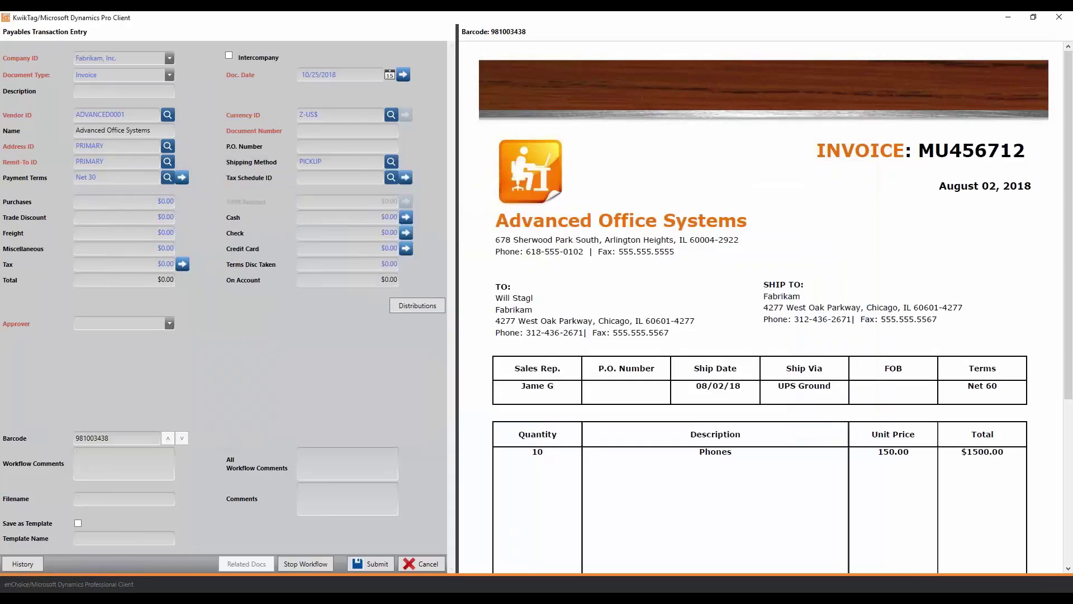
Set the invoice's purchases amount to $1,500.00 and review its account distributions.
click(166, 199)
text(1,5)
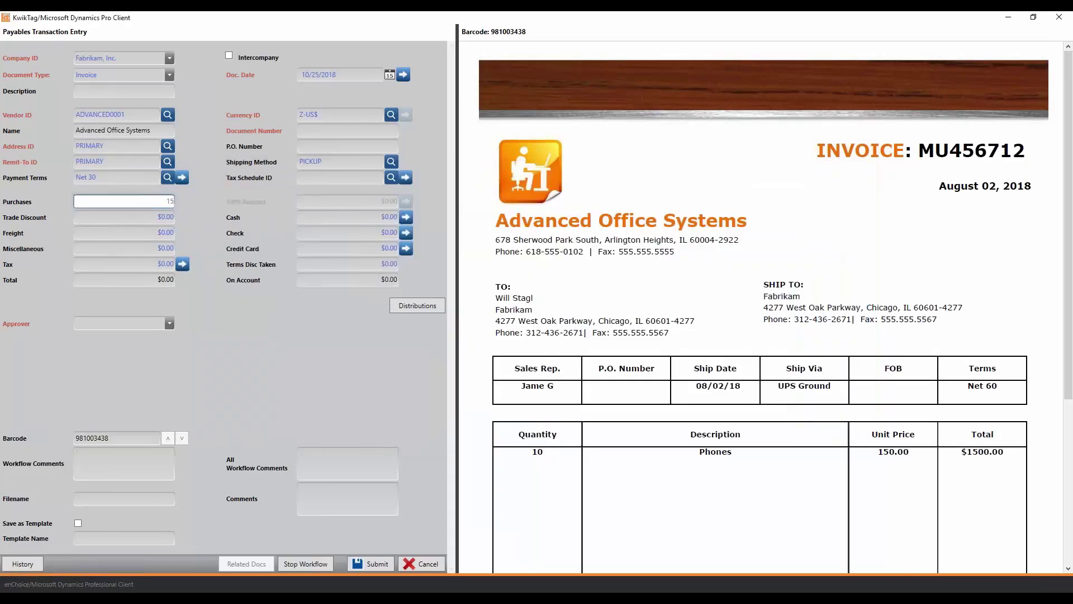
text(00)
key(Tab)
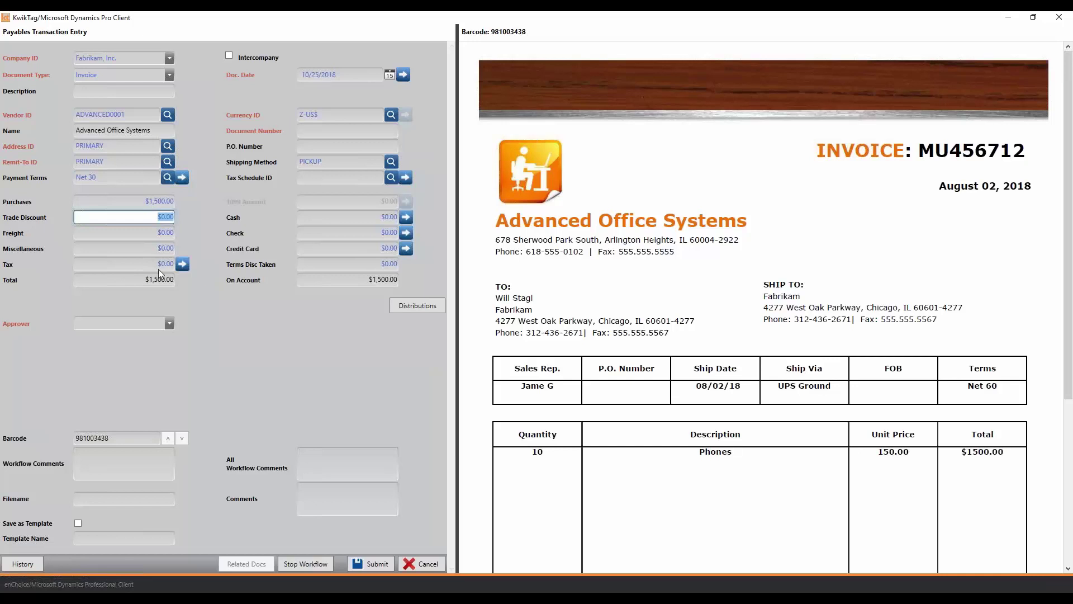
click(418, 305)
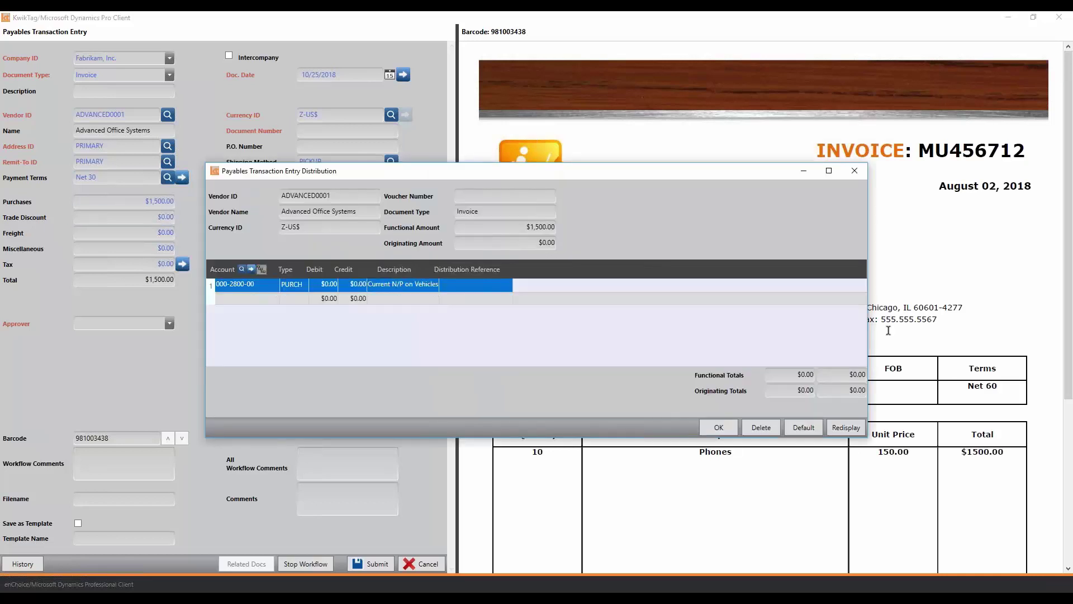
click(855, 172)
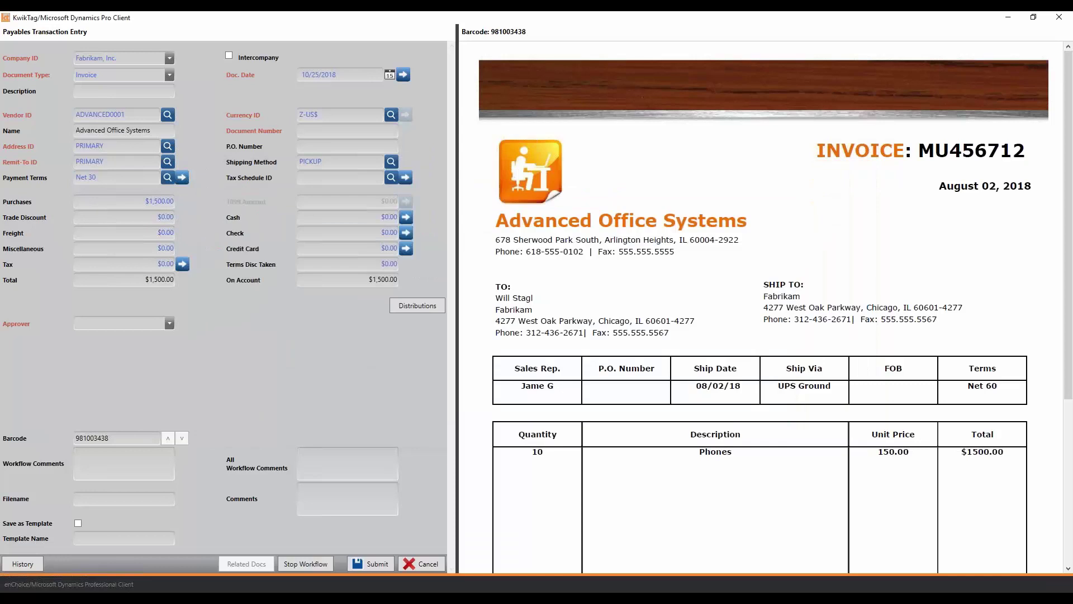
Review the available approvers without choosing one and enable saving the invoice entry as a template.
click(169, 323)
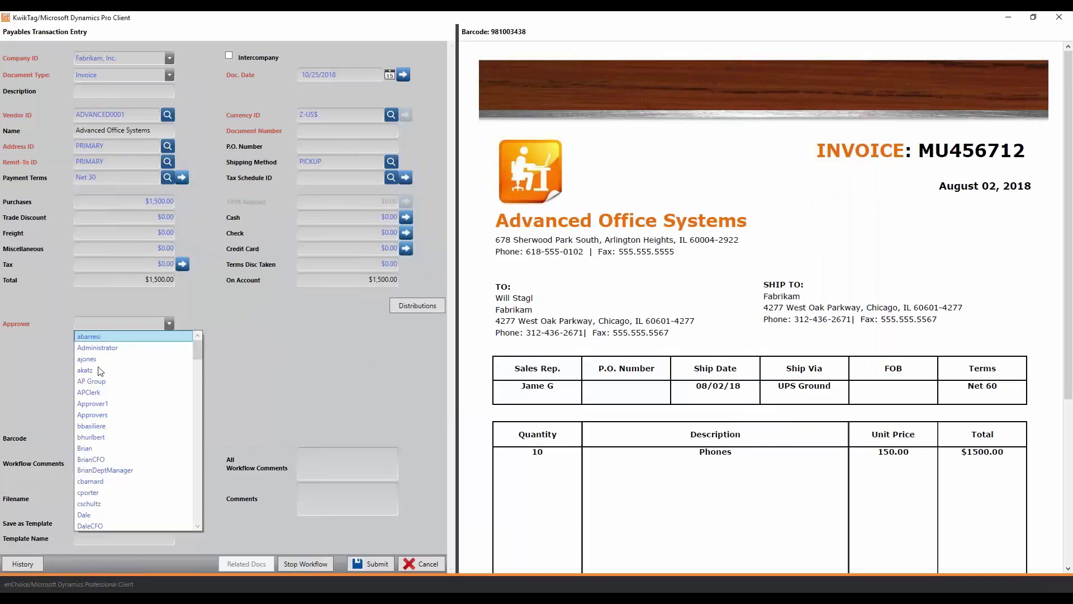
click(280, 362)
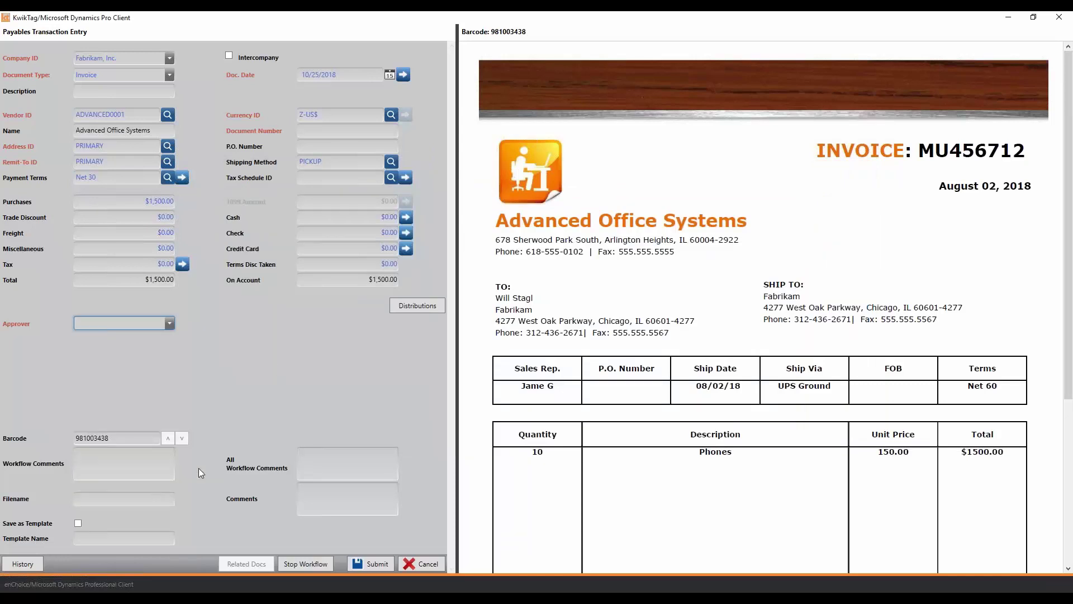
click(79, 523)
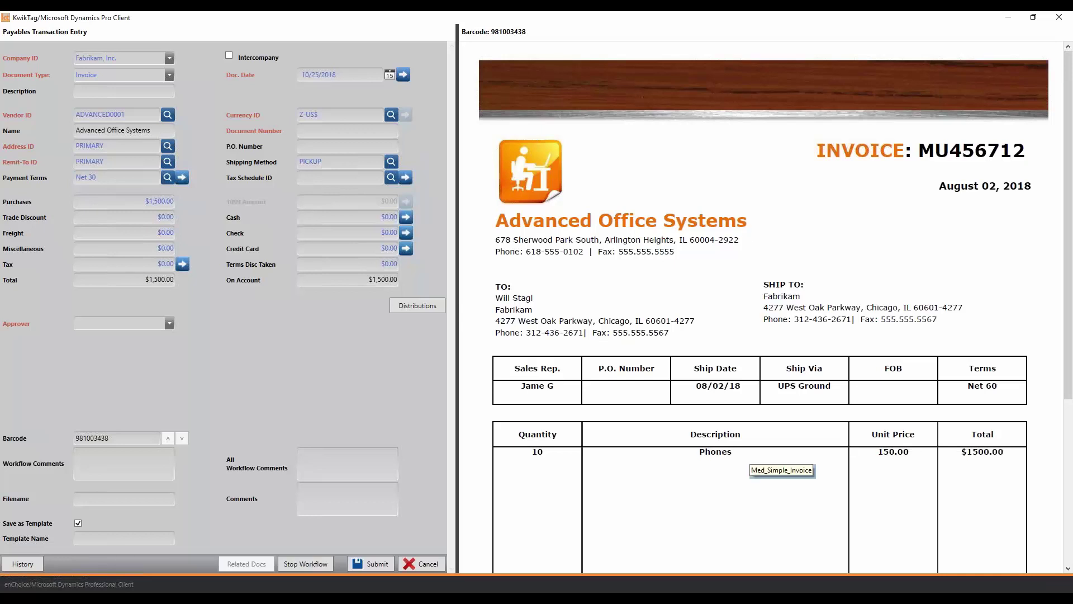
click(687, 457)
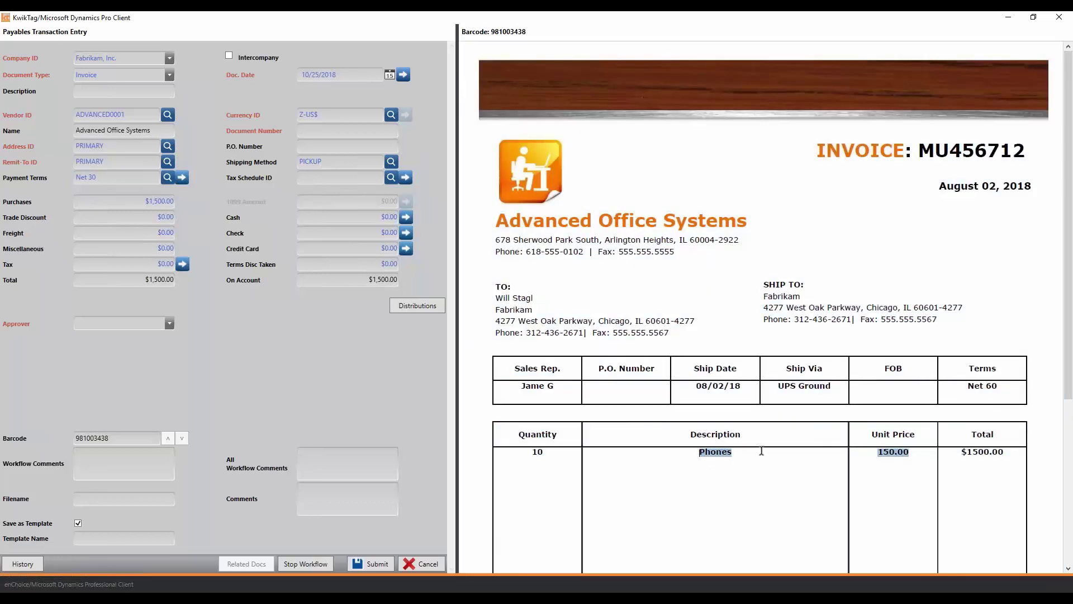
click(688, 511)
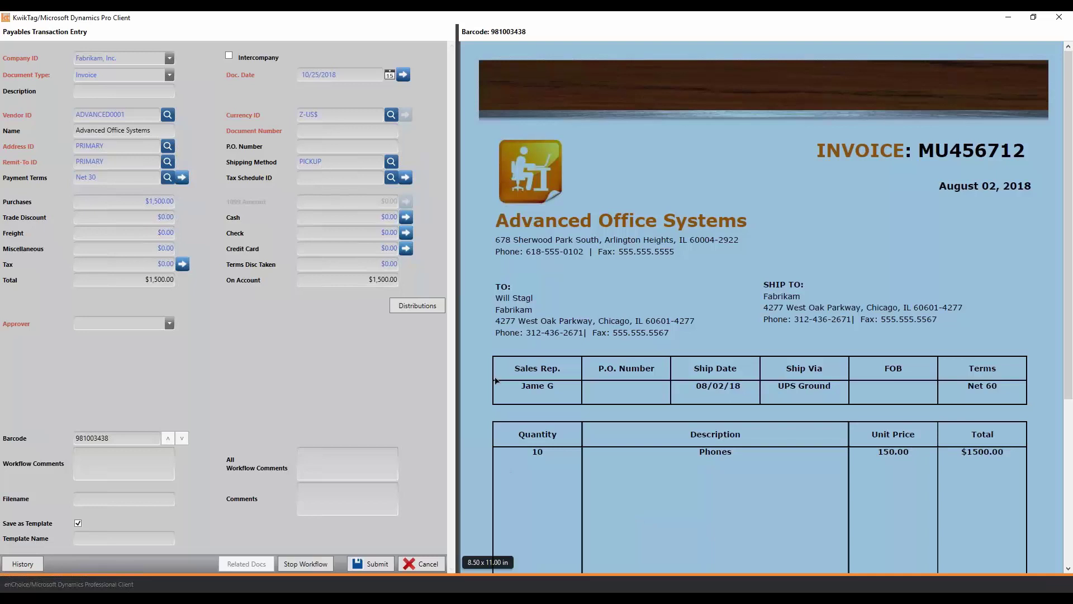
Switch to the CFO's KwikExpense session in the browser and open the main KwikTag navigation menu.
click(1007, 21)
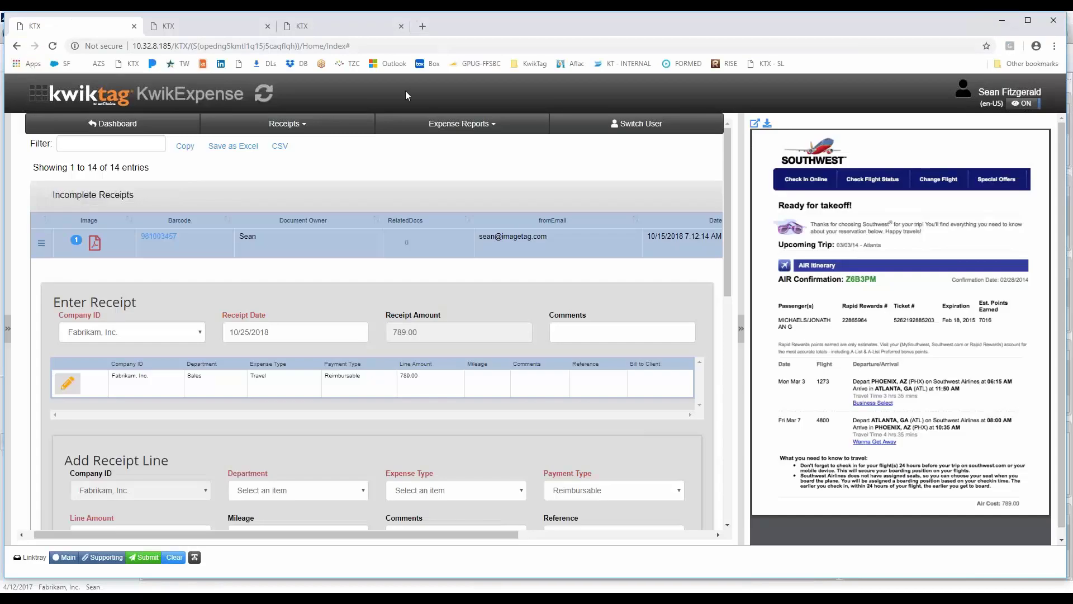
click(325, 25)
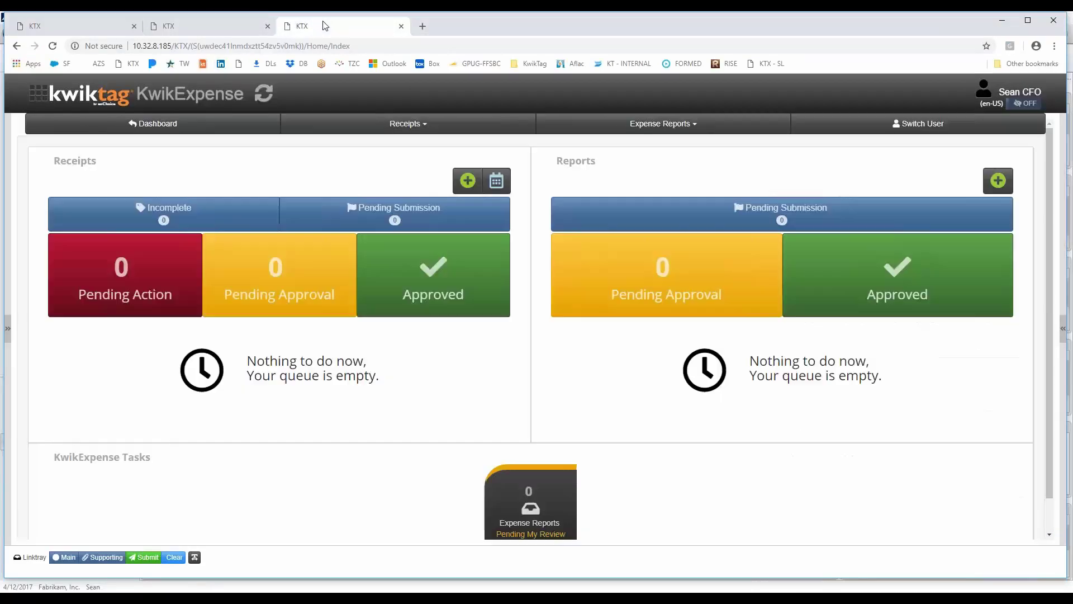
click(37, 97)
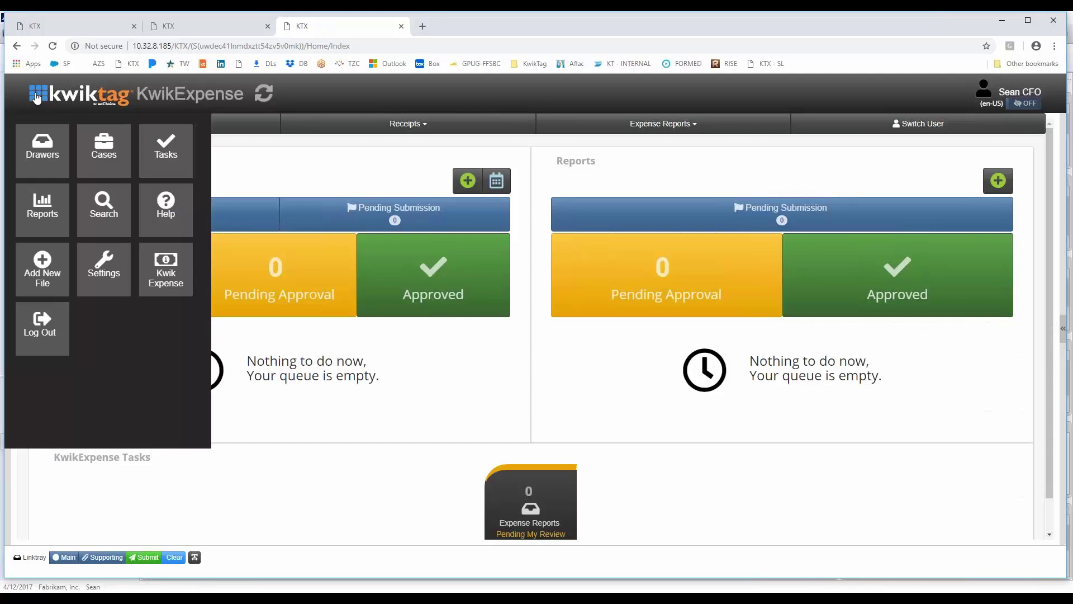